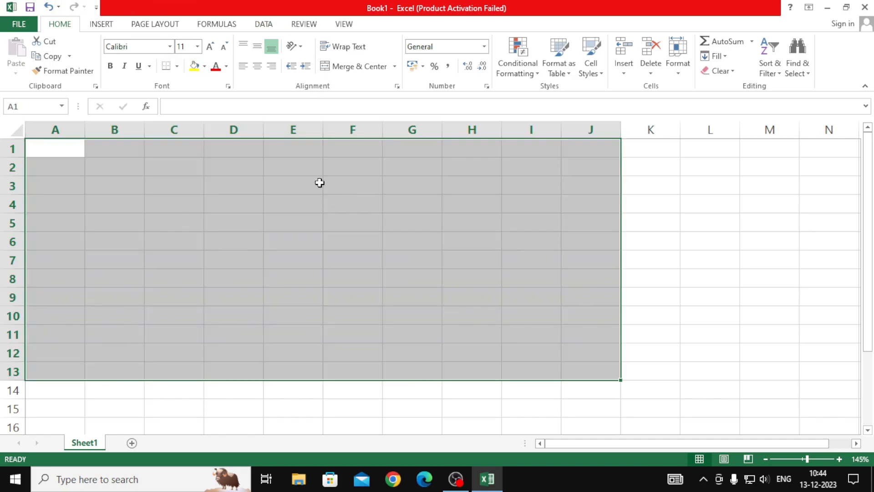
Select the cell range E2:H13 and cell B9, followed by columns A, B and C one at a time
{"action": "left_click_drag", "start_coordinate": [310, 168], "coordinate": [472, 363]}
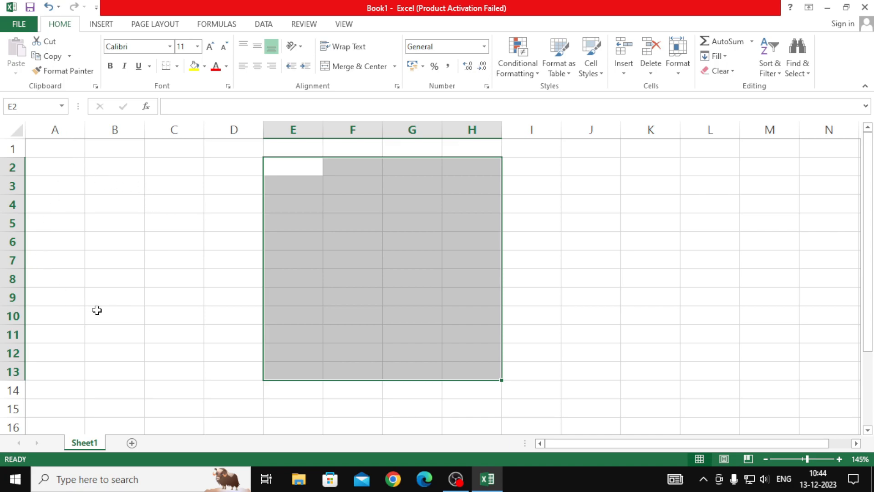
{"action": "left_click", "coordinate": [109, 296]}
{"action": "left_click", "coordinate": [67, 128]}
{"action": "left_click", "coordinate": [109, 129]}
{"action": "left_click", "coordinate": [182, 129]}
{"action": "left_click", "coordinate": [55, 129]}
{"action": "left_click", "coordinate": [110, 177]}
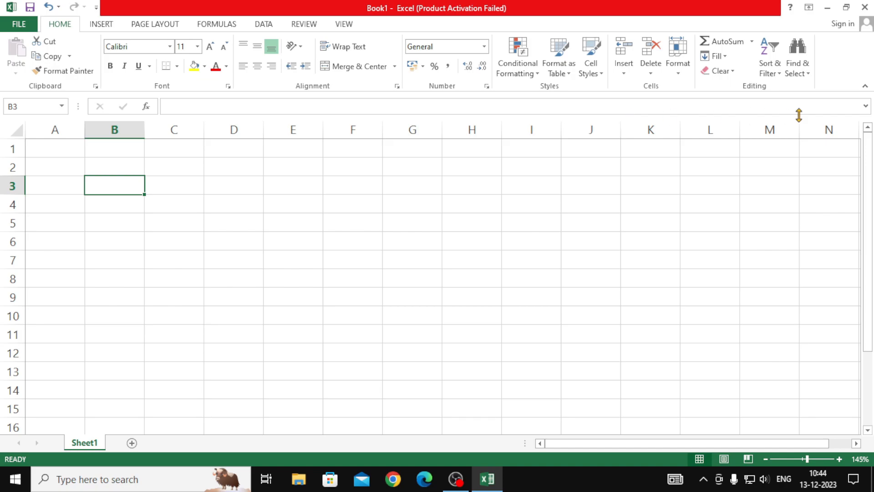
Select each whole column from A through K, one after another
{"action": "left_click", "coordinate": [54, 130]}
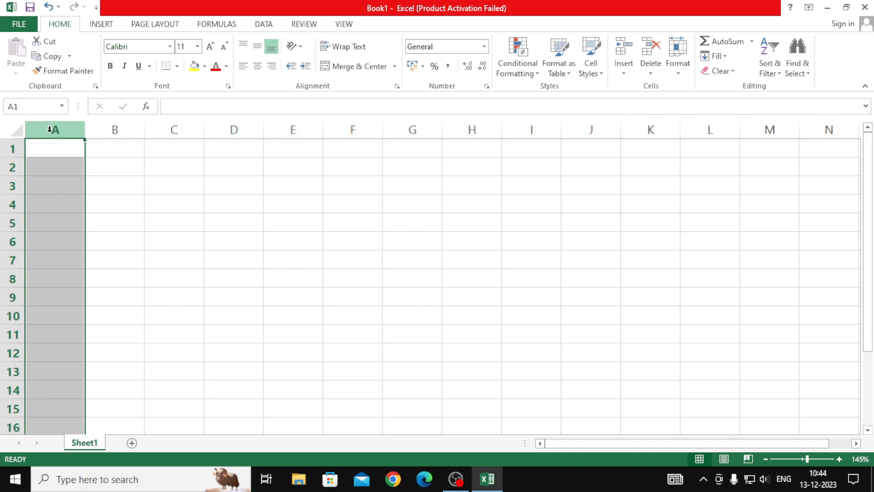
{"action": "left_click", "coordinate": [112, 130]}
{"action": "left_click", "coordinate": [171, 131]}
{"action": "left_click", "coordinate": [232, 131]}
{"action": "left_click", "coordinate": [291, 130]}
{"action": "left_click", "coordinate": [351, 131]}
{"action": "left_click", "coordinate": [409, 131]}
{"action": "left_click", "coordinate": [460, 131]}
{"action": "left_click", "coordinate": [531, 130]}
{"action": "left_click", "coordinate": [596, 131]}
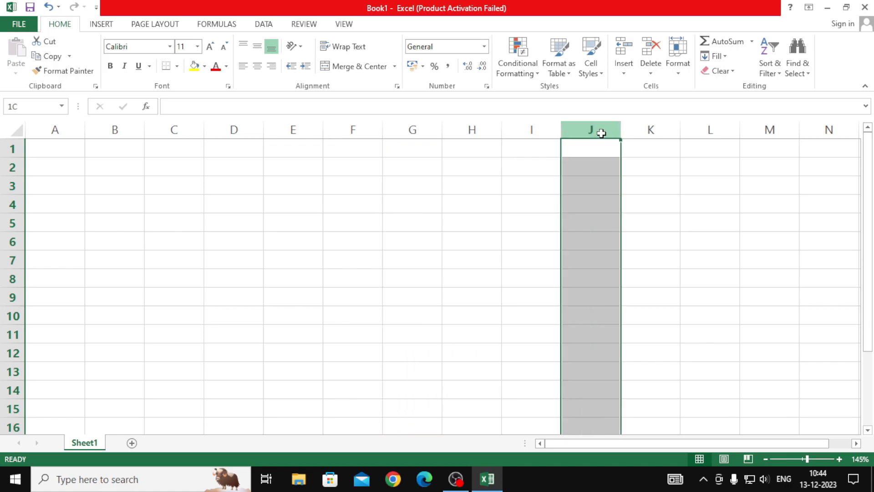
{"action": "left_click", "coordinate": [651, 130]}
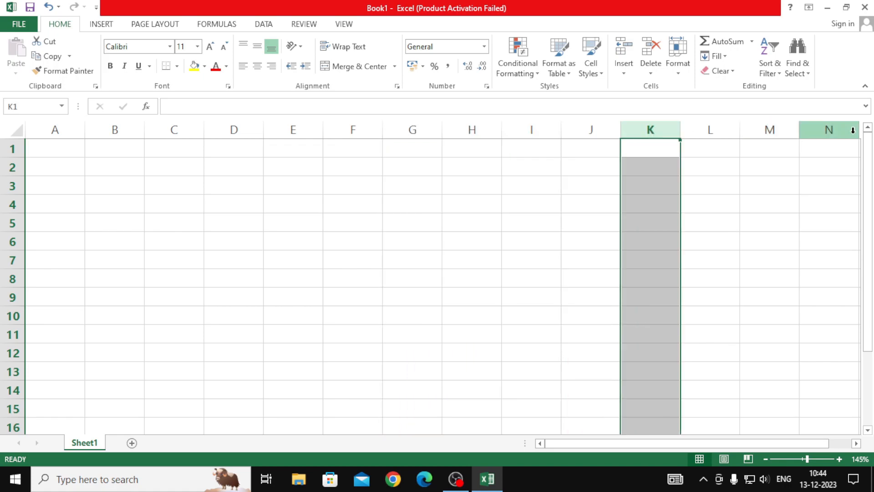
Select whole rows 1, 3, 4 and 7, one at a time
{"action": "left_click", "coordinate": [10, 150]}
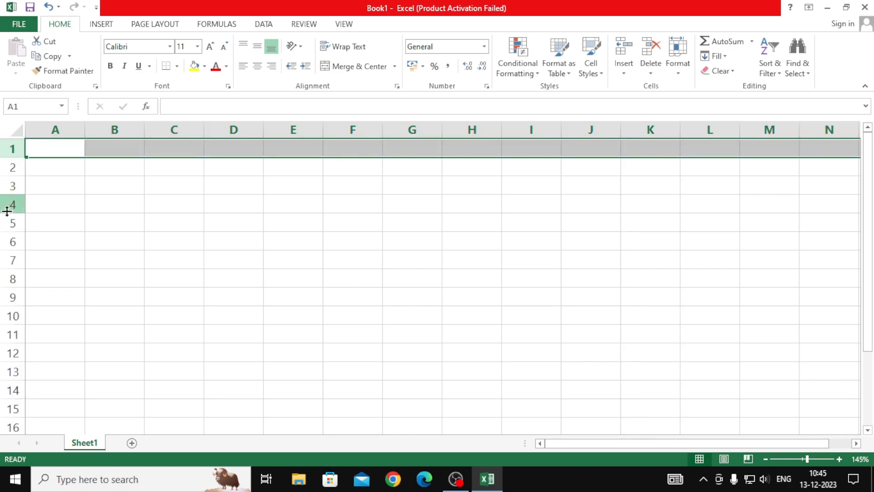
{"action": "left_click", "coordinate": [8, 186]}
{"action": "left_click", "coordinate": [8, 205]}
{"action": "left_click", "coordinate": [9, 260]}
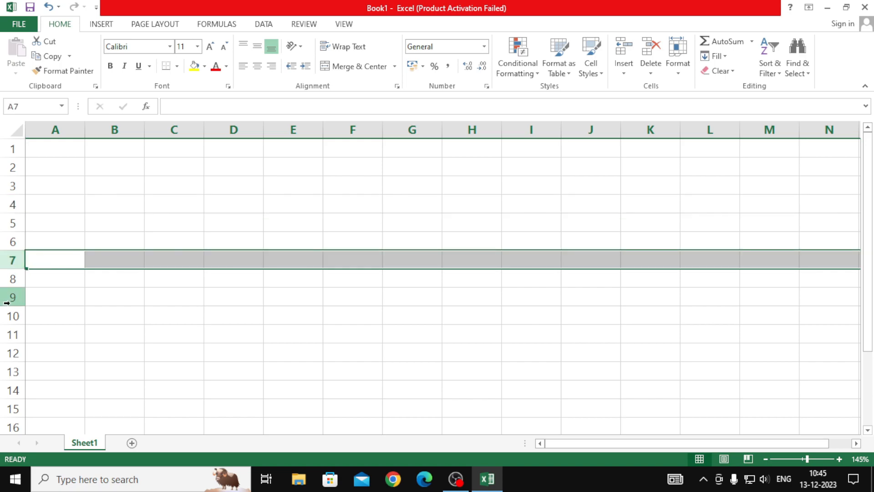
Select the single cells E5, G5, D5 and F6 in turn
{"action": "left_click", "coordinate": [302, 227]}
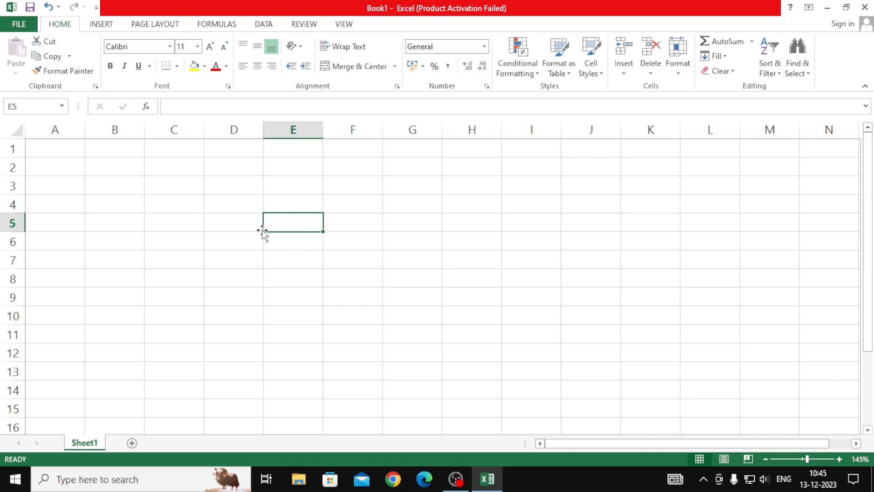
{"action": "left_click", "coordinate": [415, 222]}
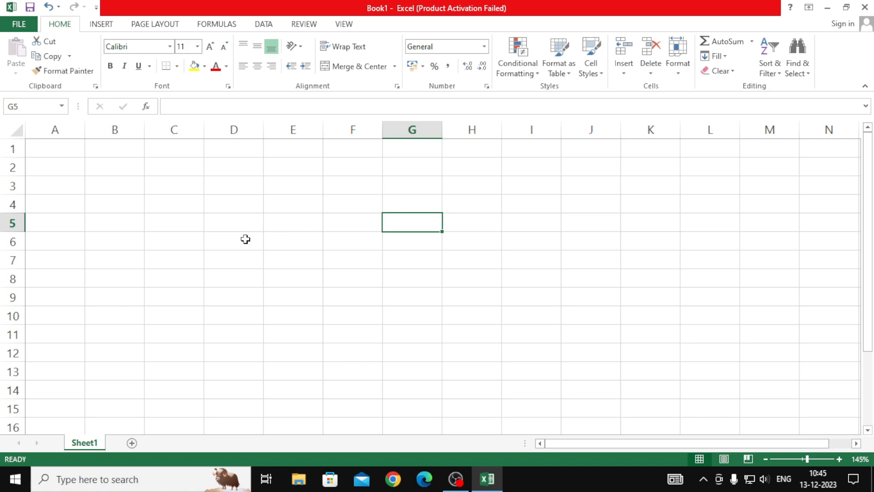
{"action": "left_click", "coordinate": [240, 224]}
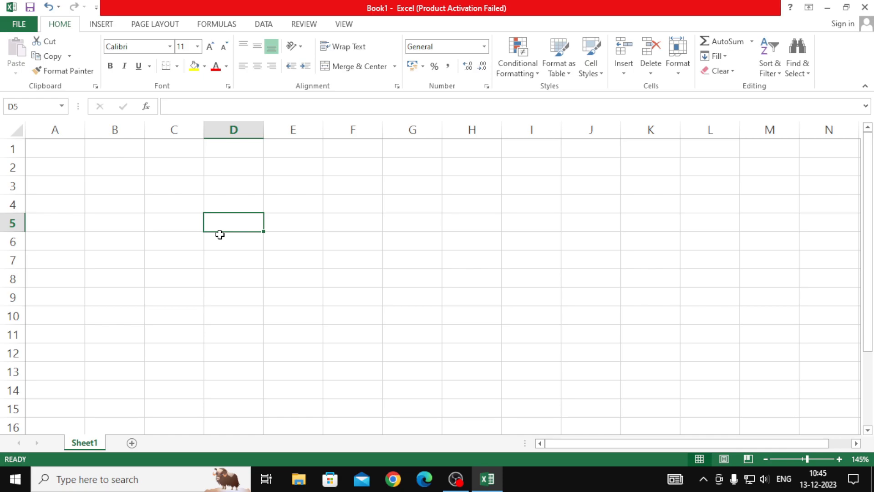
{"action": "left_click", "coordinate": [365, 235]}
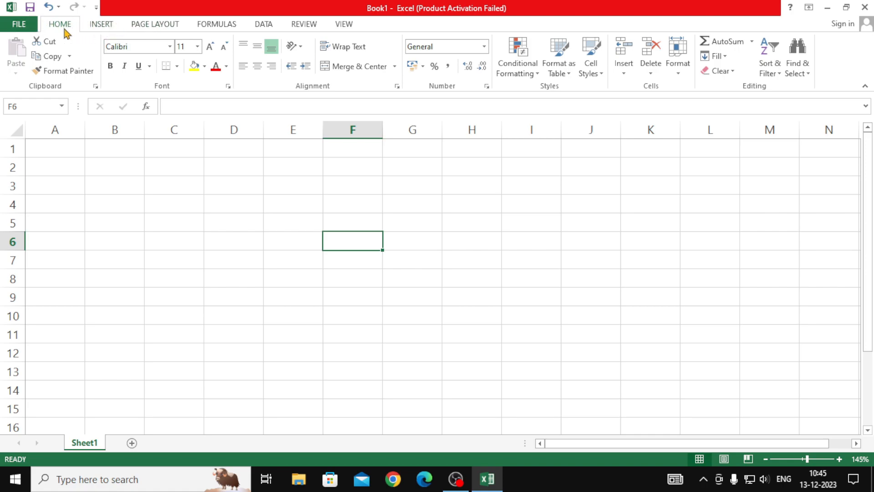
Examine the insert, page layout, formulas, data, review and view command sets in turn, and return to the home commands
{"action": "left_click", "coordinate": [100, 25]}
{"action": "left_click", "coordinate": [153, 25]}
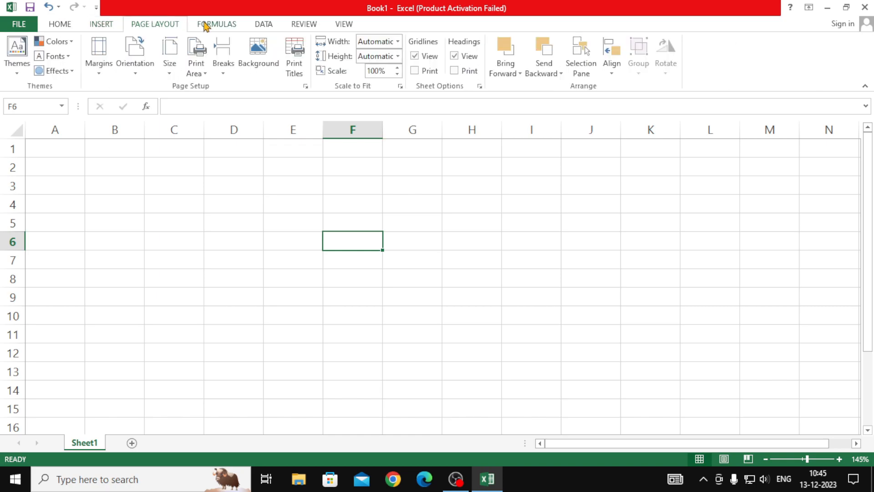
{"action": "left_click", "coordinate": [214, 25]}
{"action": "left_click", "coordinate": [269, 28]}
{"action": "left_click", "coordinate": [310, 26]}
{"action": "left_click", "coordinate": [344, 26]}
{"action": "left_click", "coordinate": [67, 28]}
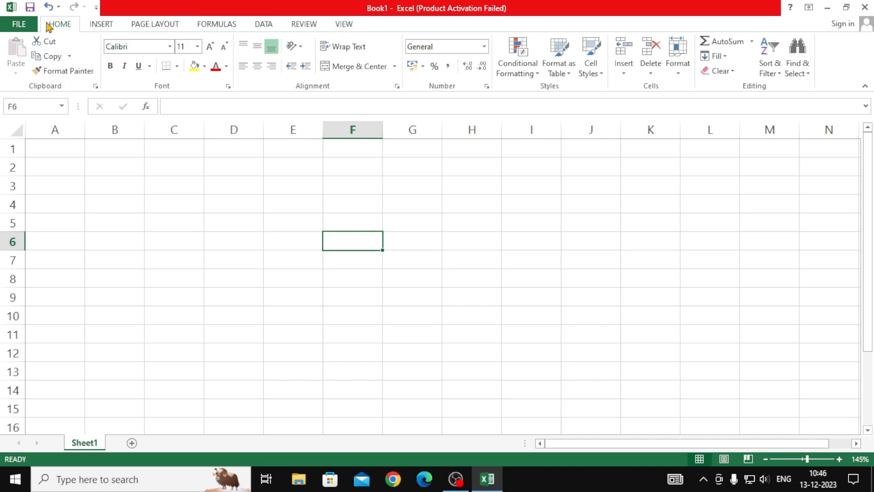
Examine the workbook's file information page and return to the worksheet
{"action": "left_click", "coordinate": [8, 29]}
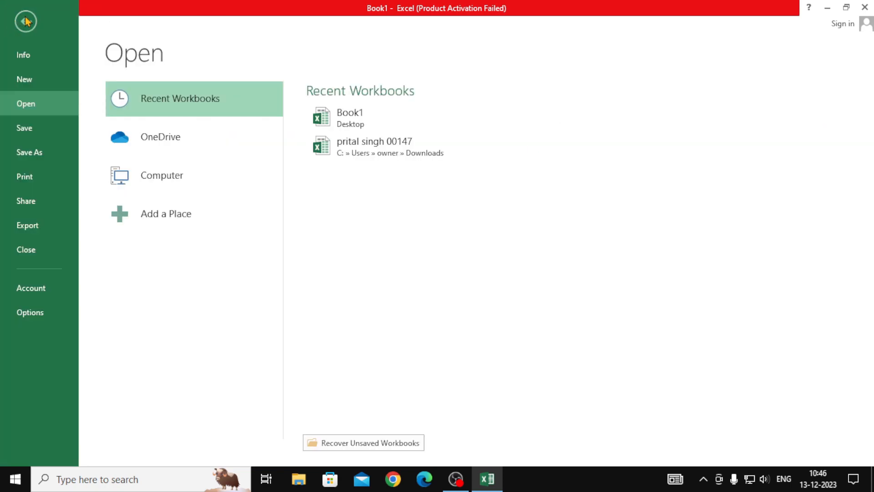
{"action": "left_click", "coordinate": [21, 59]}
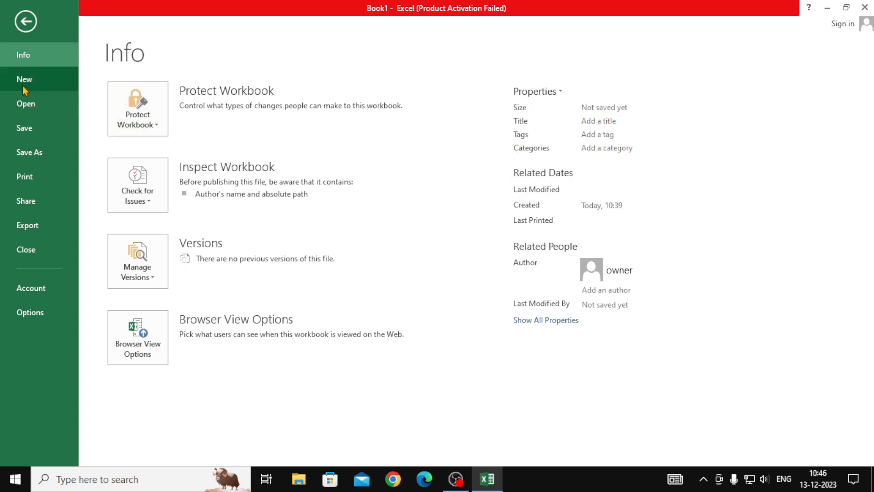
{"action": "left_click", "coordinate": [25, 22]}
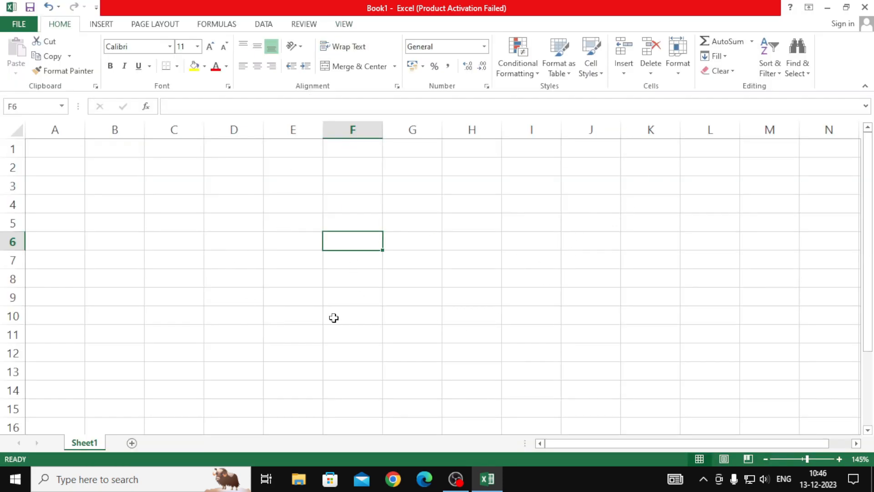
Examine the workbook's print, share and export options and return to the worksheet
{"action": "left_click", "coordinate": [2, 28]}
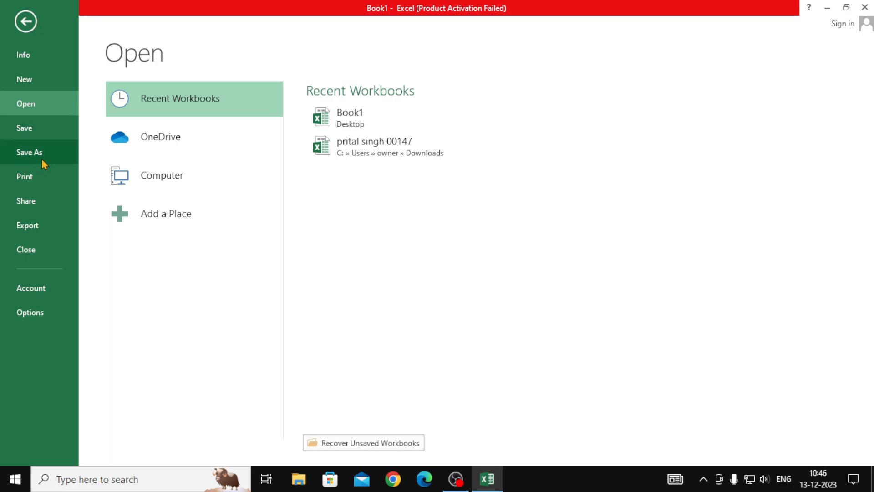
{"action": "left_click", "coordinate": [35, 182]}
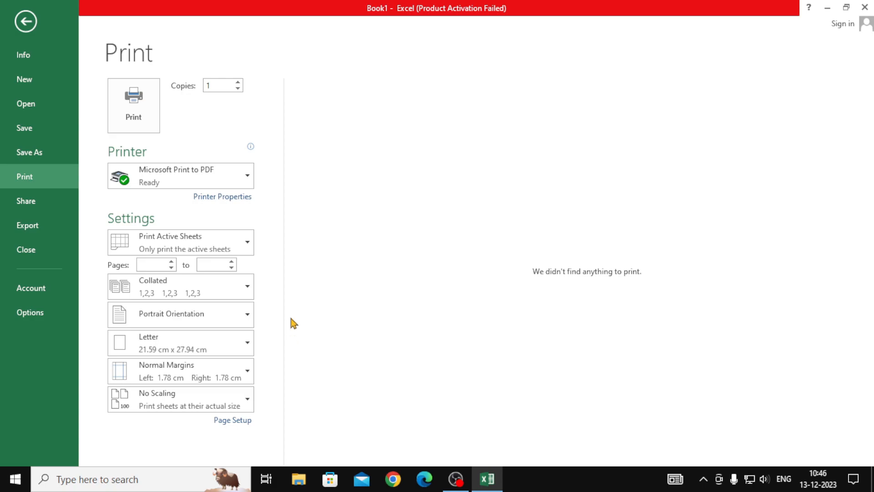
{"action": "left_click", "coordinate": [48, 206]}
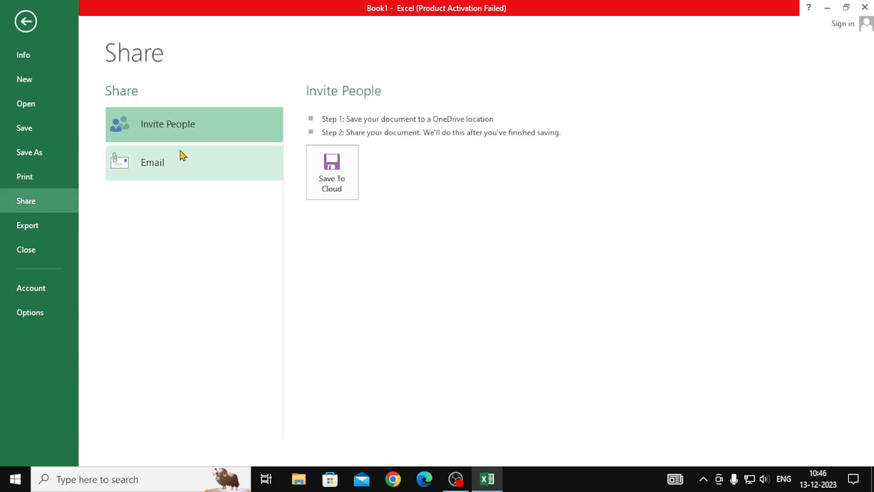
{"action": "left_click", "coordinate": [45, 226]}
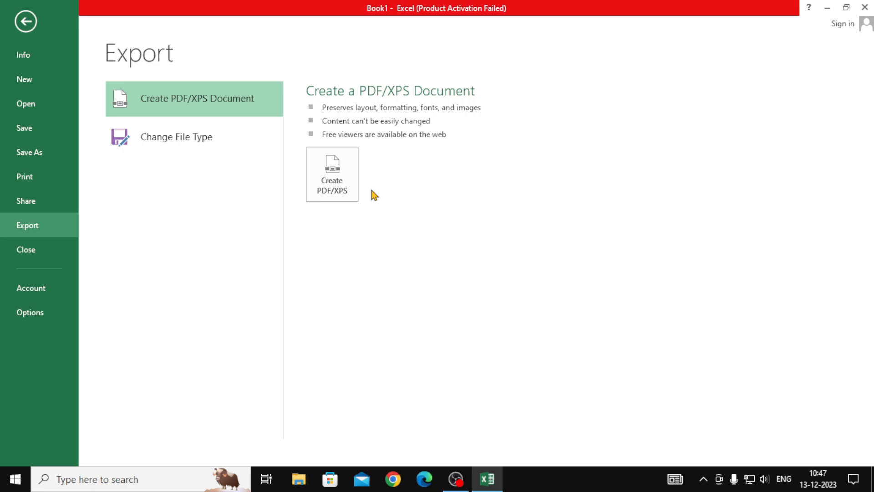
{"action": "left_click", "coordinate": [25, 23]}
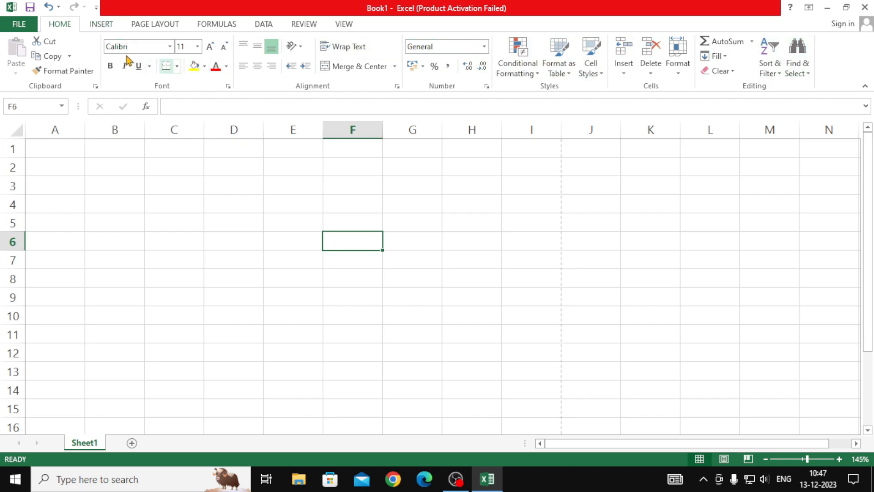
Examine the commands offered for inserting objects, page layout and formulas, and return to the home commands
{"action": "left_click", "coordinate": [101, 24]}
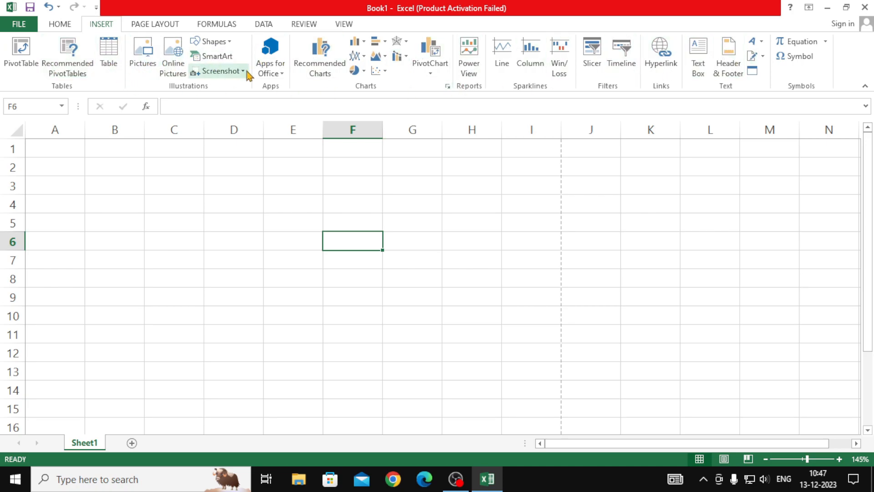
{"action": "left_click", "coordinate": [159, 23]}
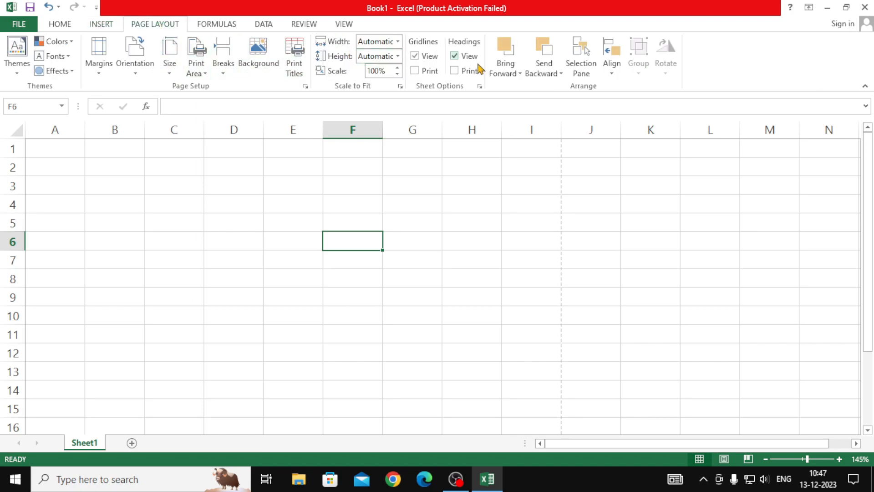
{"action": "left_click", "coordinate": [217, 25]}
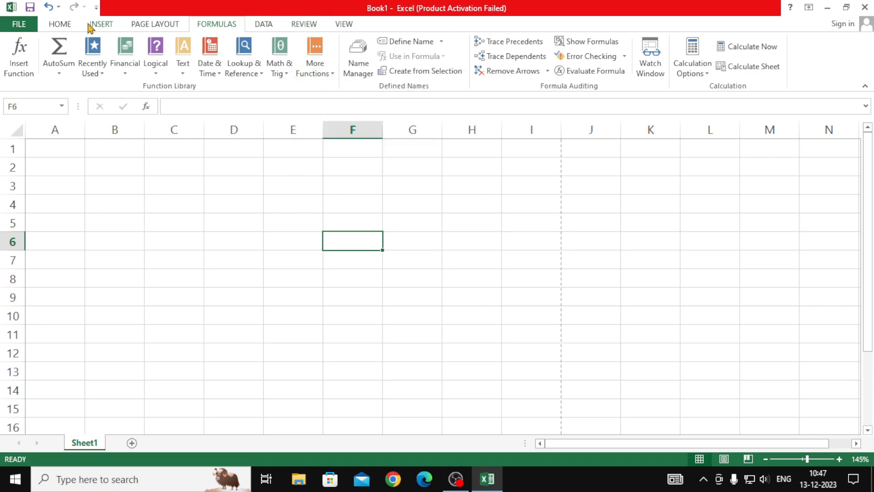
{"action": "left_click", "coordinate": [68, 26]}
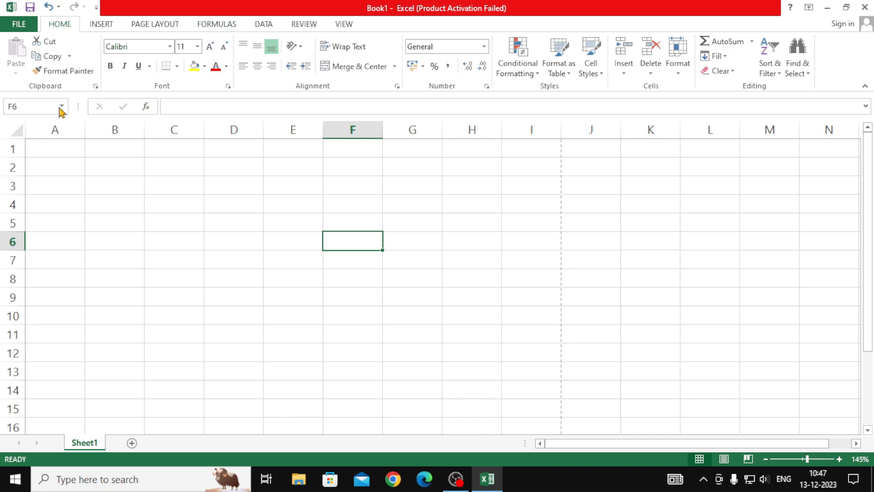
Select the single cells E6, D4, C4, C5, C6, E6, F6 and H6 in turn to examine their cell addresses
{"action": "left_click", "coordinate": [288, 243]}
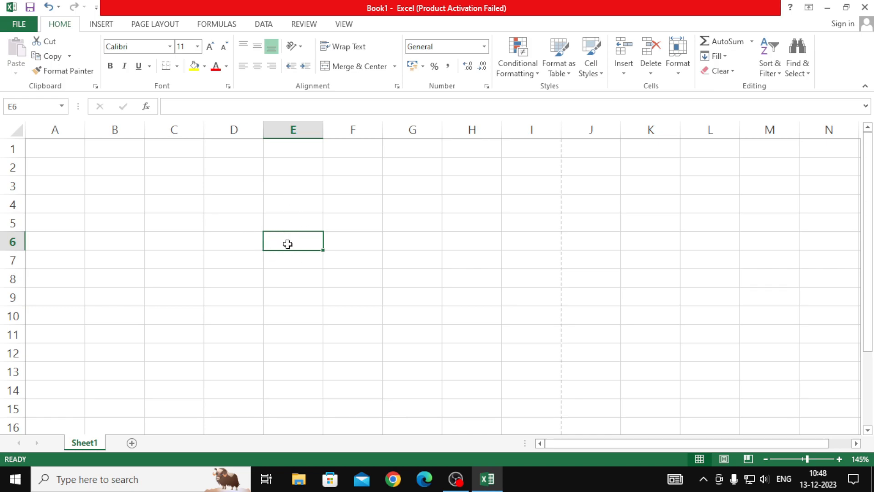
{"action": "left_click", "coordinate": [222, 203]}
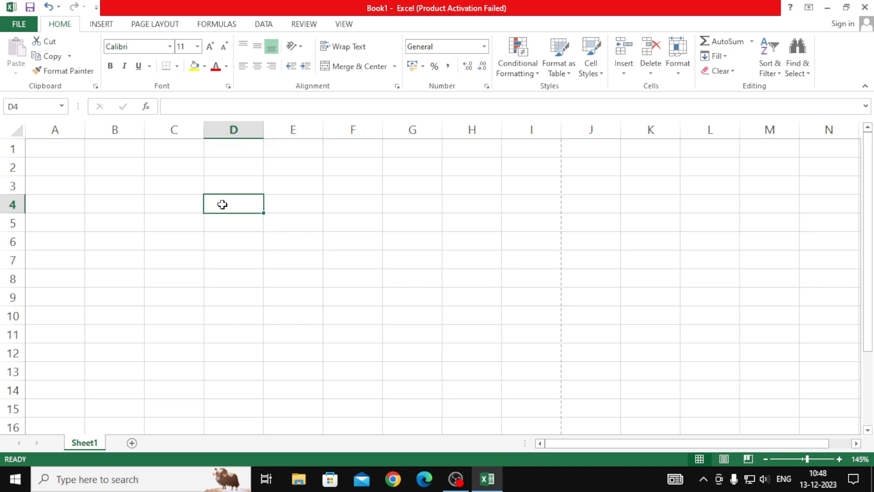
{"action": "left_click", "coordinate": [186, 208]}
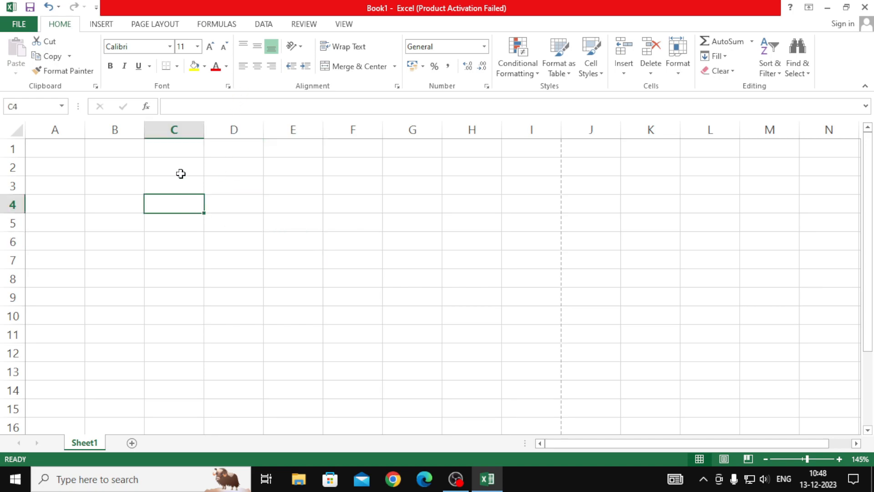
{"action": "left_click", "coordinate": [174, 222]}
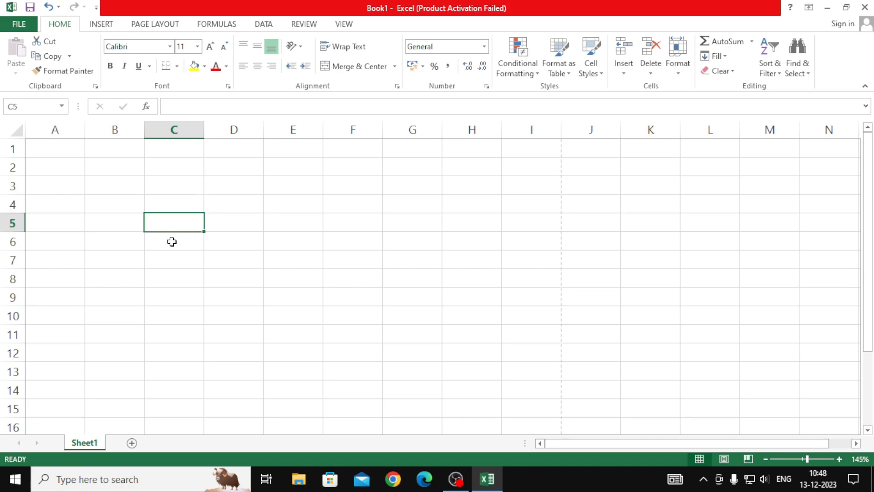
{"action": "left_click", "coordinate": [172, 242]}
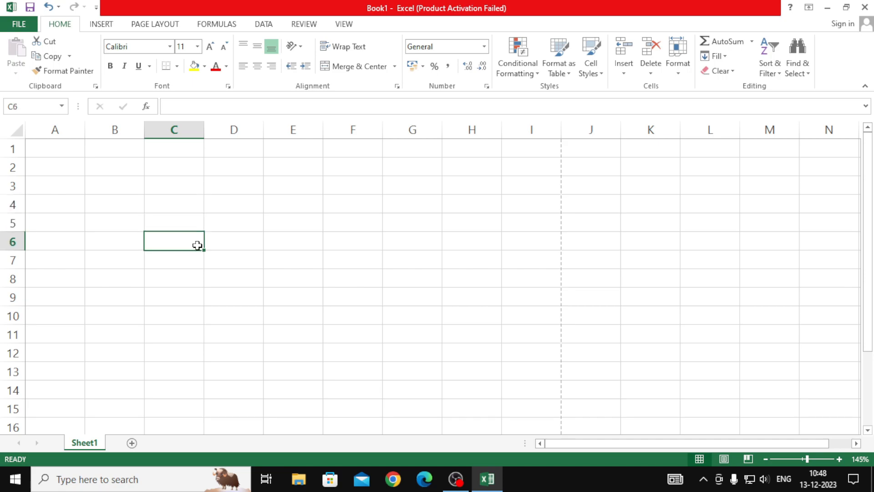
{"action": "left_click", "coordinate": [296, 242]}
{"action": "left_click", "coordinate": [353, 241]}
{"action": "left_click", "coordinate": [465, 242]}
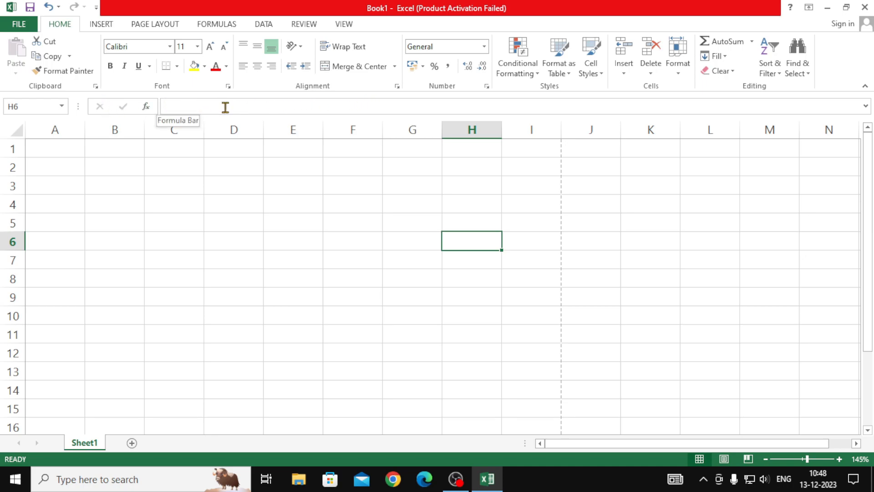
Select cell C3, whole columns A and B, and whole row 3 in turn
{"action": "left_click", "coordinate": [182, 182]}
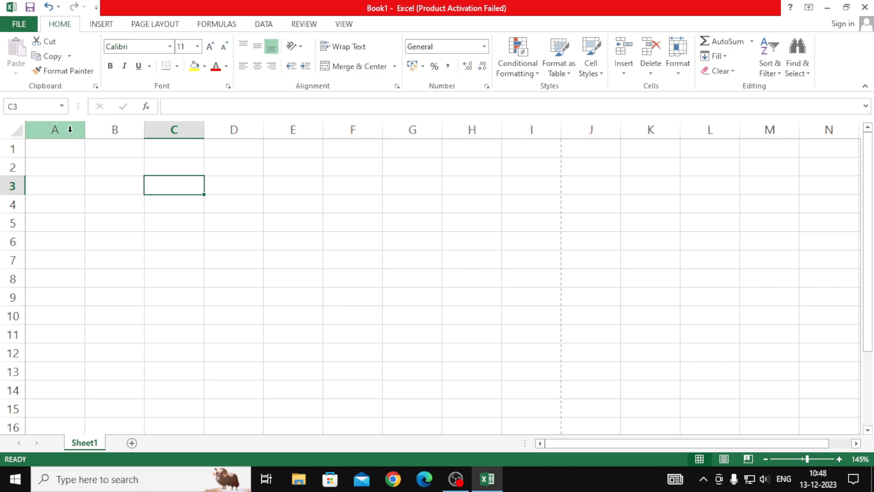
{"action": "left_click", "coordinate": [72, 130]}
{"action": "left_click", "coordinate": [115, 130]}
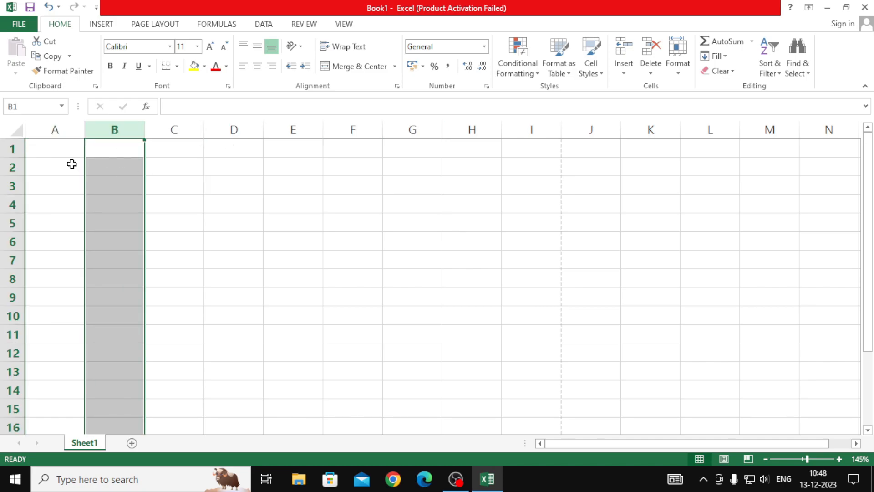
{"action": "left_click", "coordinate": [7, 189]}
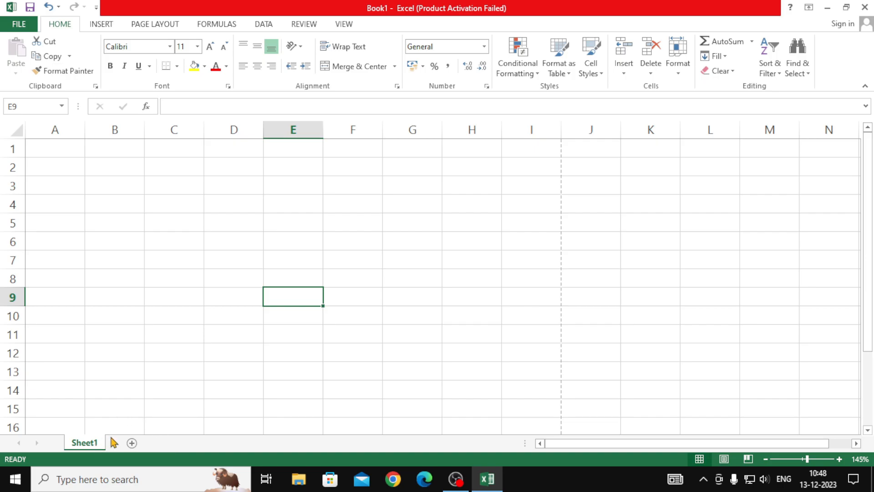
Add two new worksheets to the workbook after Sheet1
{"action": "left_click", "coordinate": [132, 443]}
{"action": "left_click", "coordinate": [173, 443]}
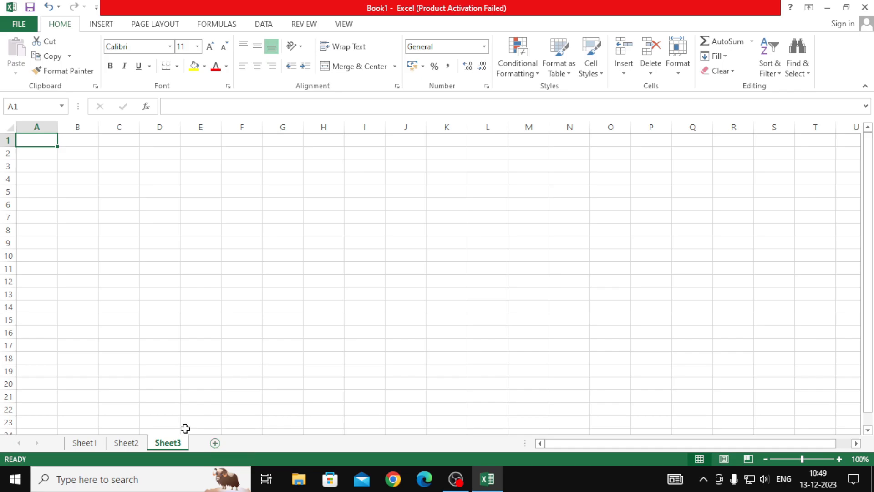
View Sheet1, Sheet2 and Sheet3 in turn, and add a fourth worksheet after Sheet3
{"action": "left_click", "coordinate": [96, 444]}
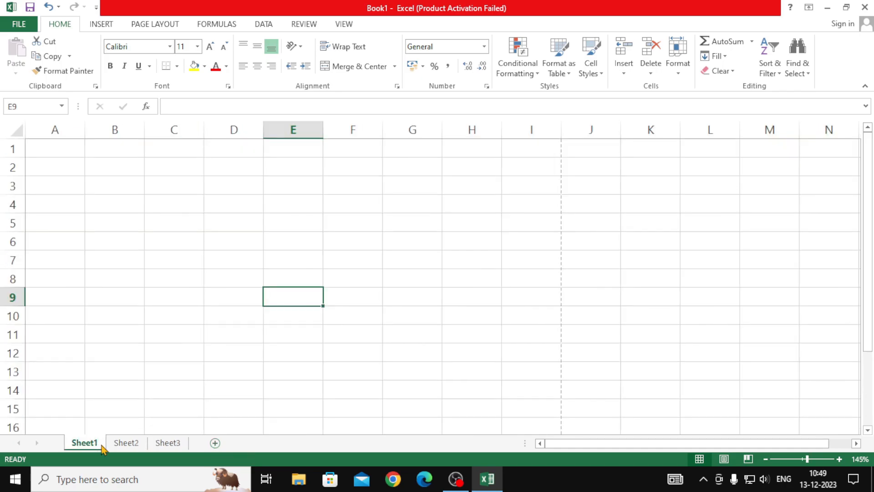
{"action": "left_click", "coordinate": [126, 444]}
{"action": "left_click", "coordinate": [170, 444]}
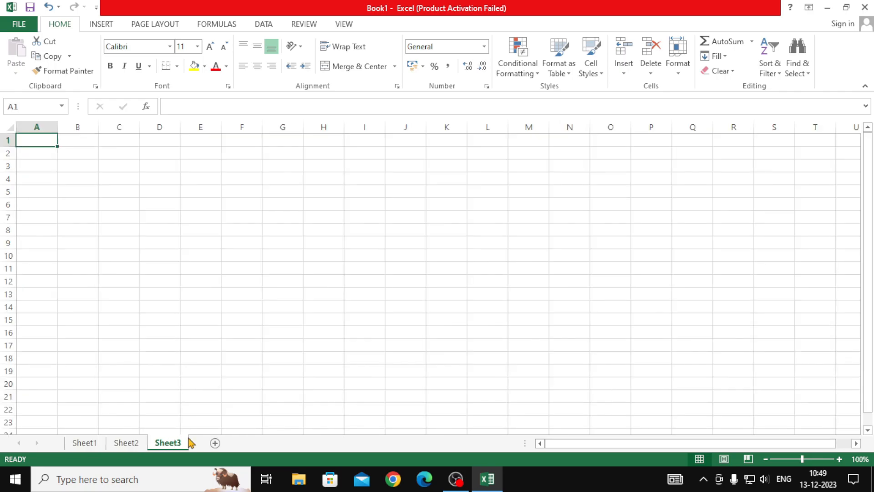
{"action": "left_click", "coordinate": [214, 443]}
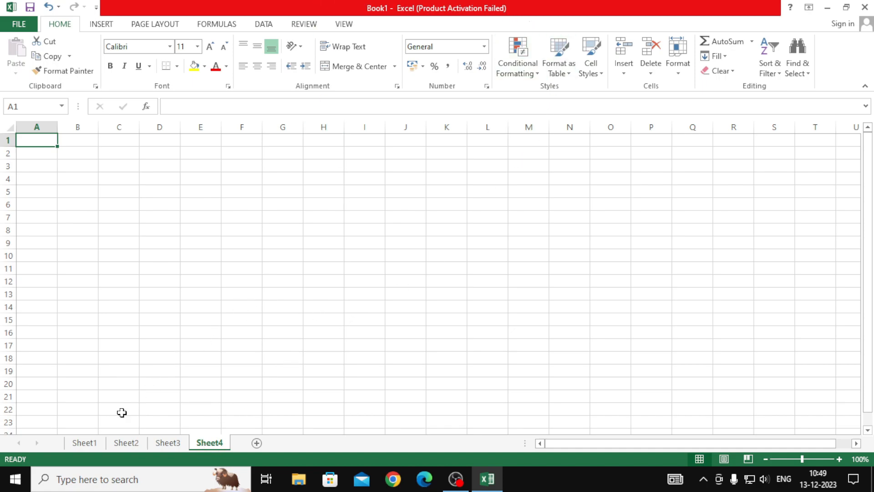
On Sheet1, move the selection along row 1 from A1 past column Z to cell BK1 to examine the column lettering
{"action": "left_click", "coordinate": [89, 444]}
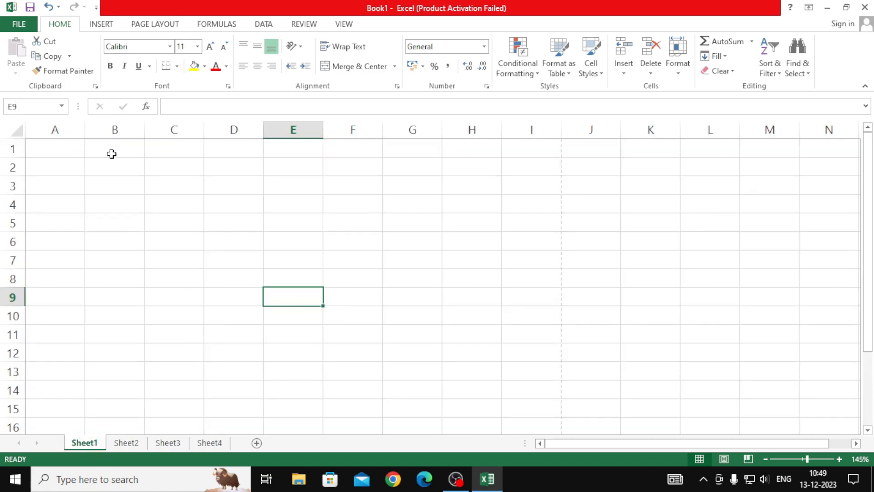
{"action": "left_click", "coordinate": [71, 147]}
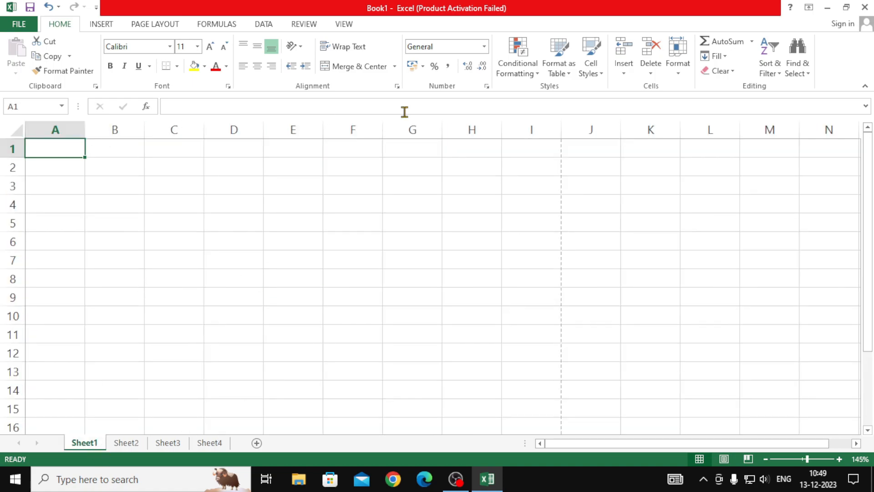
{"action": "left_click", "coordinate": [817, 144]}
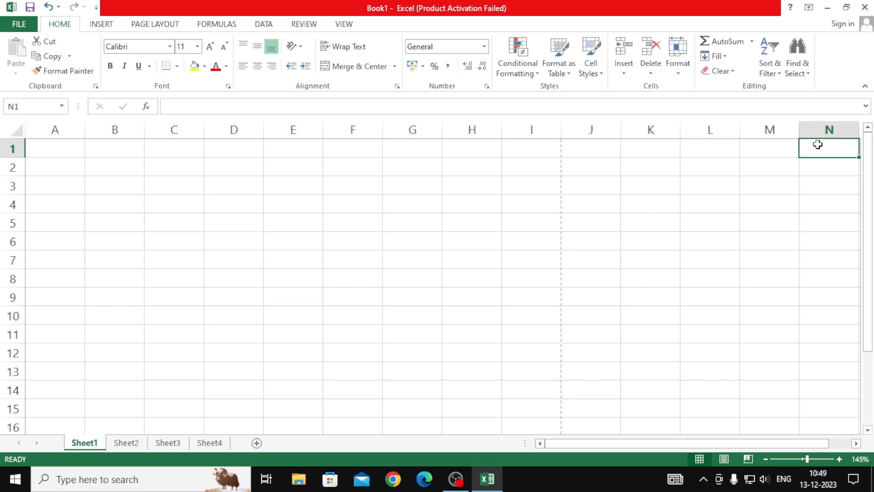
{"action": "key", "text": "Right"}
{"action": "key", "text": "Right"}
{"action": "key", "text": "Right"}
{"action": "key", "text": "Right"}
{"action": "key", "text": "Right"}
{"action": "key", "text": "Right"}
{"action": "key", "text": "Right"}
{"action": "key", "text": "Right"}
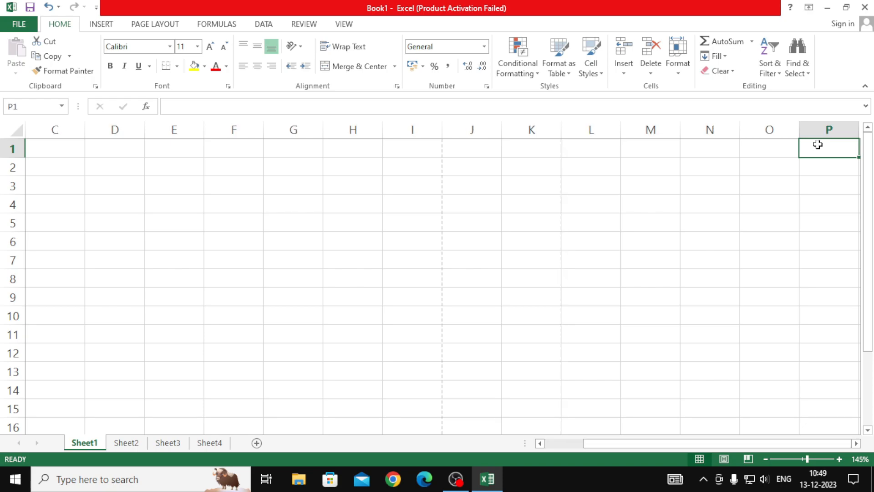
{"action": "key", "text": "Right"}
{"action": "key", "text": "Right"}
{"action": "key", "text": "Right"}
{"action": "key", "text": "Right"}
{"action": "key", "text": "Right"}
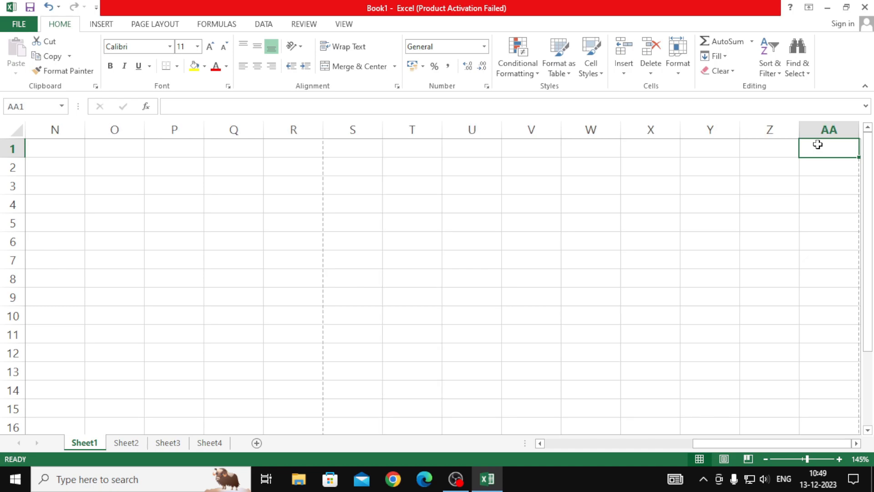
{"action": "key", "text": "Right"}
{"action": "key", "text": "Right"}
{"action": "key", "text": "Right"}
{"action": "key", "text": "Right"}
{"action": "key", "text": "Right"}
{"action": "key", "text": "Right"}
{"action": "key", "text": "Right"}
{"action": "key", "text": "Right"}
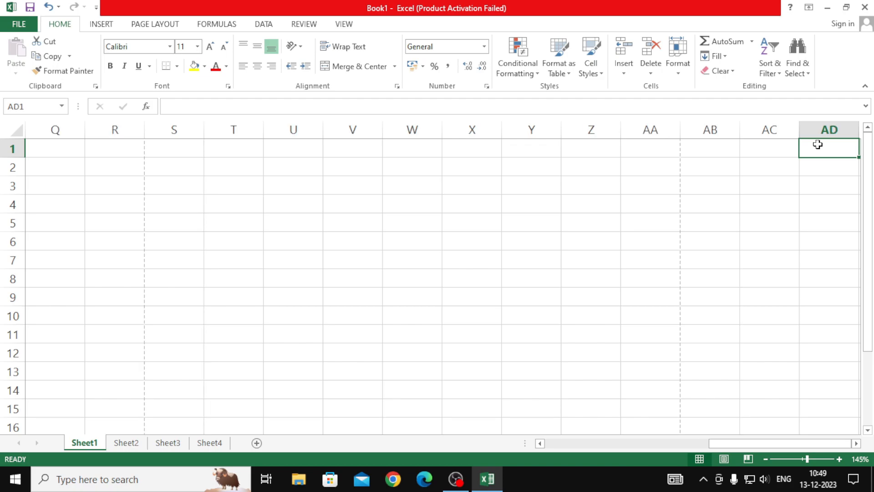
{"action": "key", "text": "Right"}
{"action": "key", "text": "Right"}
{"action": "key", "text": "Right"}
{"action": "key", "text": "Right"}
{"action": "key", "text": "Right"}
{"action": "key", "text": "Right"}
{"action": "key", "text": "Right"}
{"action": "key", "text": "Right"}
{"action": "key", "text": "Right"}
{"action": "key", "text": "Right"}
{"action": "key", "text": "Right"}
{"action": "key", "text": "Right"}
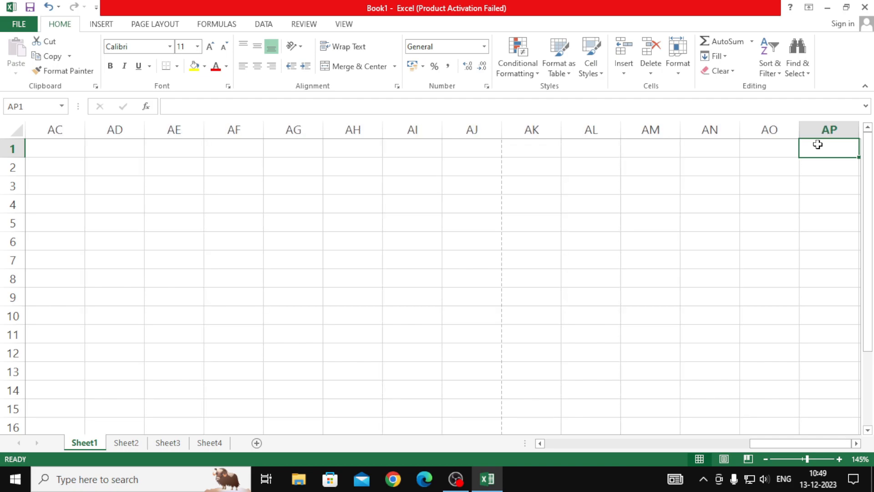
{"action": "key", "text": "Right"}
{"action": "key", "text": "Right"}
{"action": "key", "text": "Right"}
{"action": "key", "text": "Right"}
{"action": "key", "text": "Right"}
{"action": "key", "text": "Right"}
{"action": "key", "text": "Right"}
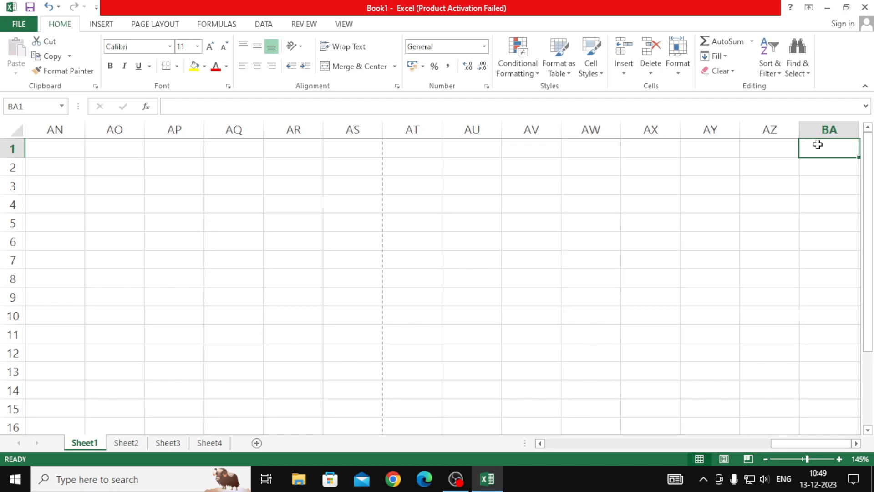
{"action": "key", "text": "Right"}
{"action": "key", "text": "Right"}
{"action": "key", "text": "Right"}
{"action": "key", "text": "Right"}
{"action": "key", "text": "Right"}
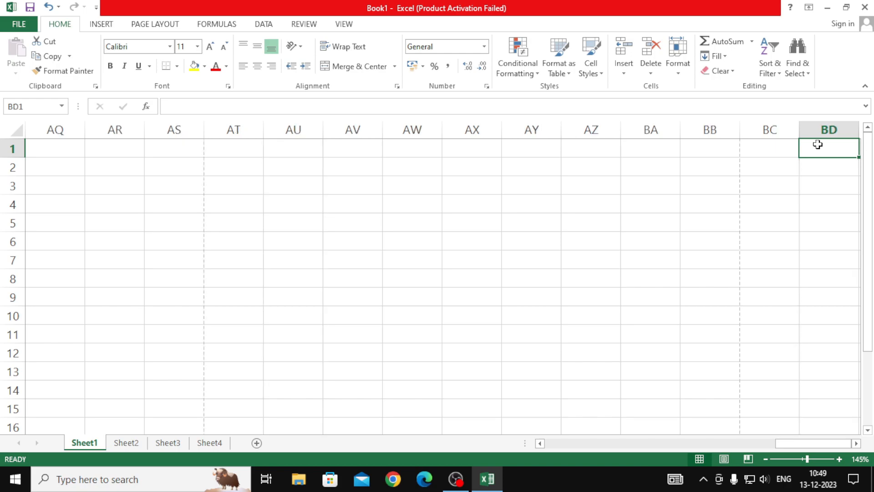
{"action": "key", "text": "Right"}
{"action": "key", "text": "Right"}
{"action": "key", "text": "Right"}
{"action": "key", "text": "Right"}
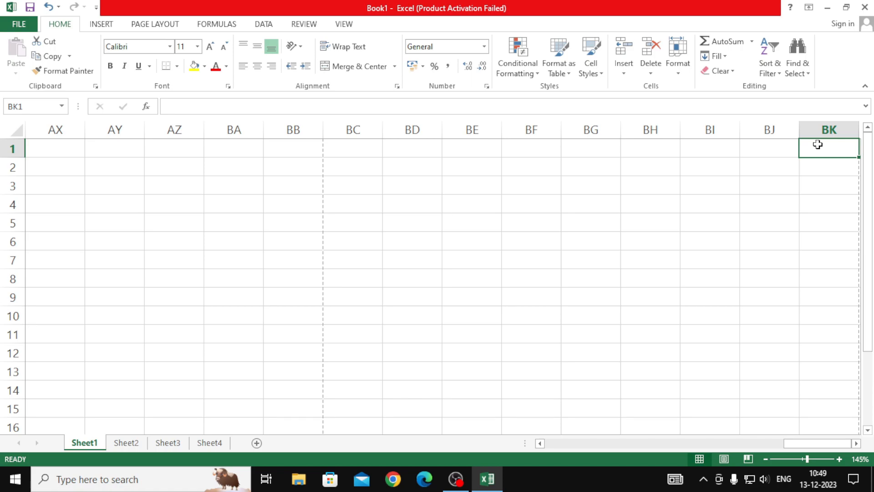
Jump to the last column of row 1 and back to cell A1, twice, to examine where the columns end
{"action": "key", "text": "ctrl+Right"}
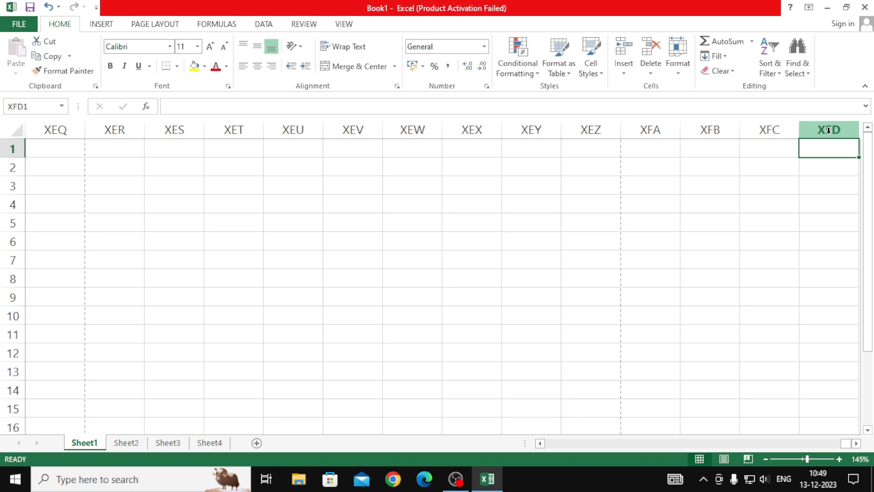
{"action": "key", "text": "ctrl+Home"}
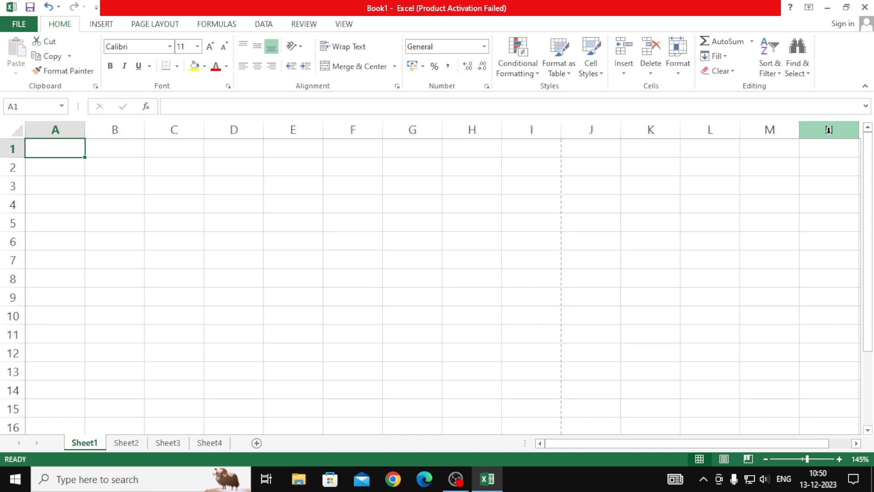
{"action": "key", "text": "ctrl+Right"}
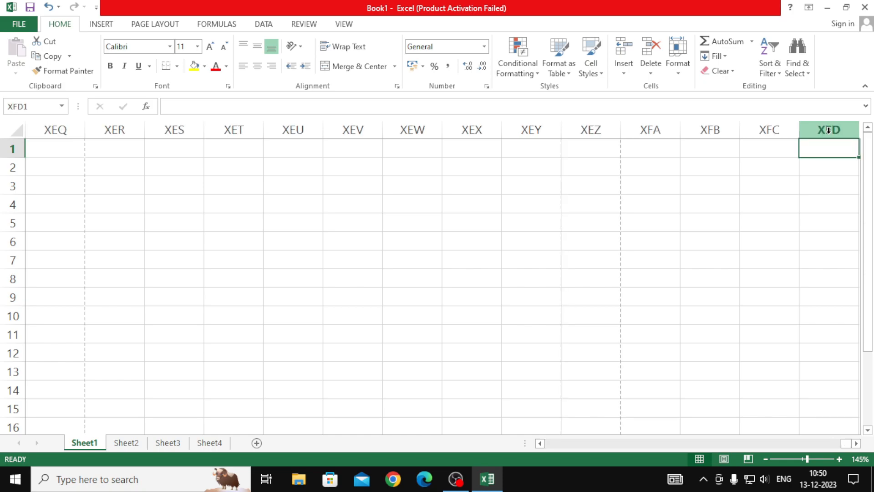
{"action": "key", "text": "ctrl+Home"}
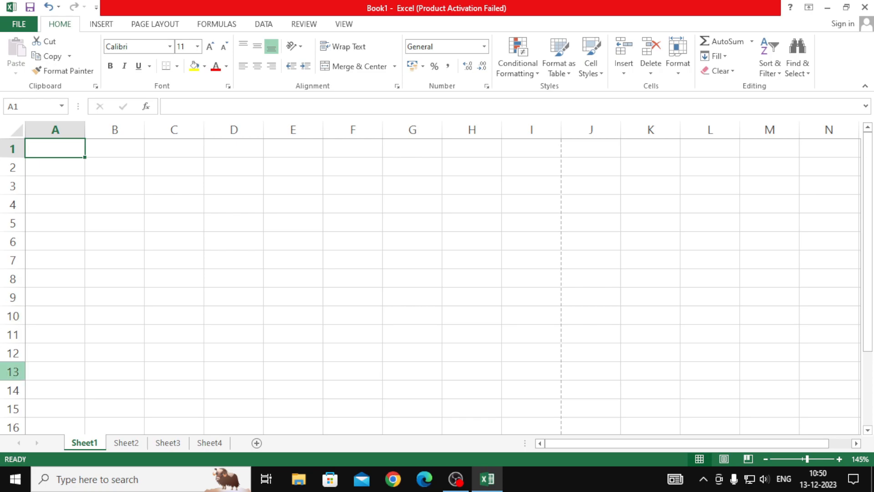
Move the selection down column A to cell A28 and back up to A22 to examine the row numbering
{"action": "left_click", "coordinate": [47, 424]}
{"action": "key", "text": "Down"}
{"action": "key", "text": "Down"}
{"action": "key", "text": "Down"}
{"action": "key", "text": "Down"}
{"action": "key", "text": "Down"}
{"action": "key", "text": "Down"}
{"action": "key", "text": "Down"}
{"action": "key", "text": "Down"}
{"action": "key", "text": "Down"}
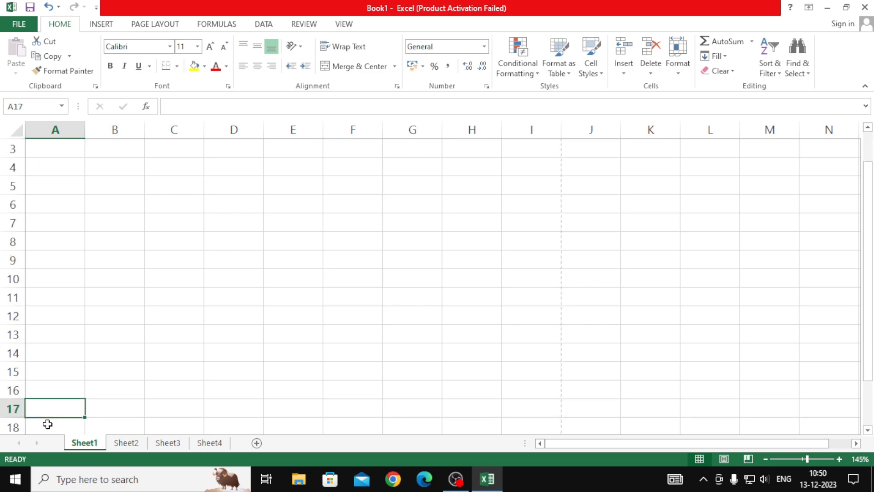
{"action": "key", "text": "Down"}
{"action": "key", "text": "Down"}
{"action": "key", "text": "Down"}
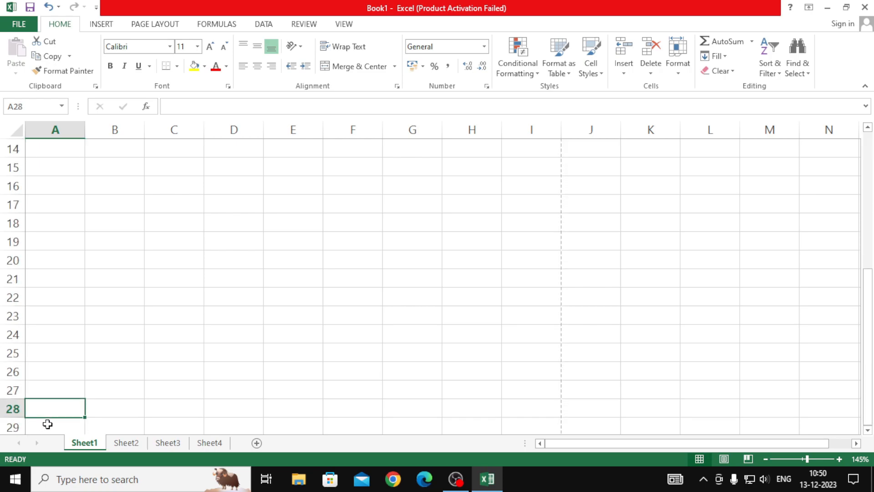
{"action": "key", "text": "Up"}
{"action": "key", "text": "Up"}
{"action": "key", "text": "Up"}
{"action": "key", "text": "Up"}
{"action": "key", "text": "Up"}
{"action": "key", "text": "Up"}
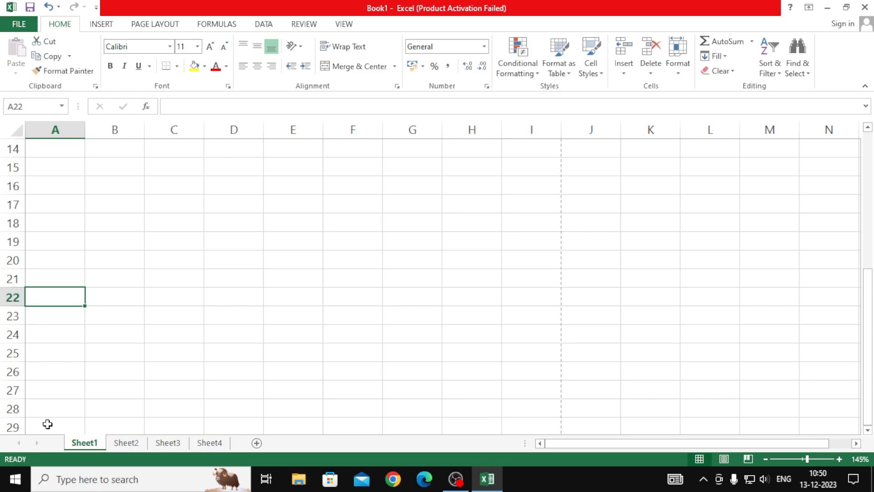
Move down to cell A28, jump to the last row of column A, and return to cell A1
{"action": "key", "text": "Down"}
{"action": "key", "text": "Down"}
{"action": "key", "text": "Down"}
{"action": "key", "text": "Down"}
{"action": "key", "text": "Down"}
{"action": "key", "text": "Down"}
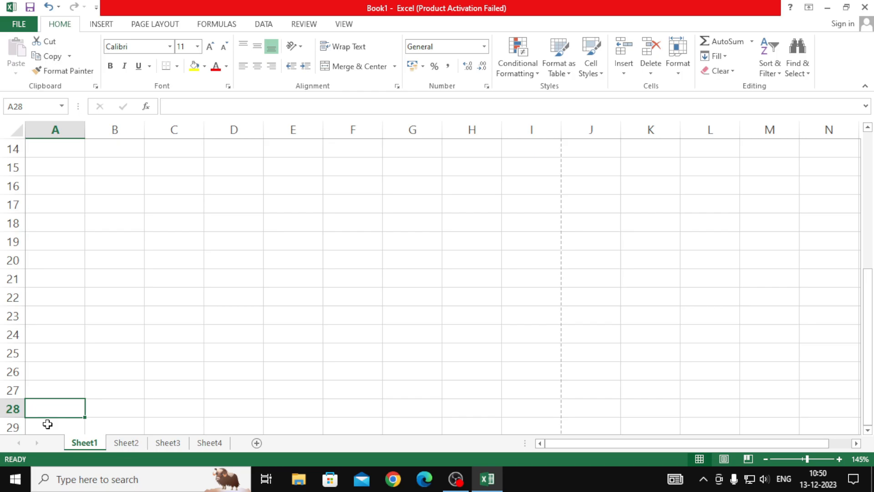
{"action": "key", "text": "ctrl+Down"}
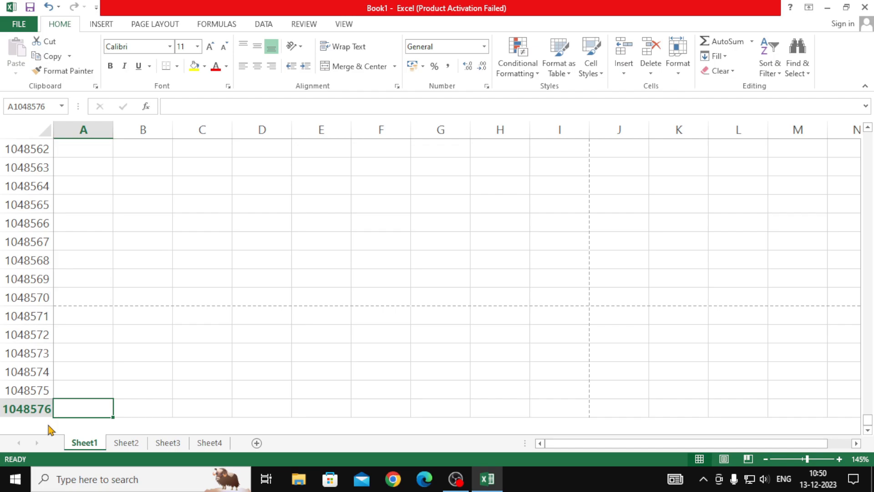
{"action": "key", "text": "ctrl+Up"}
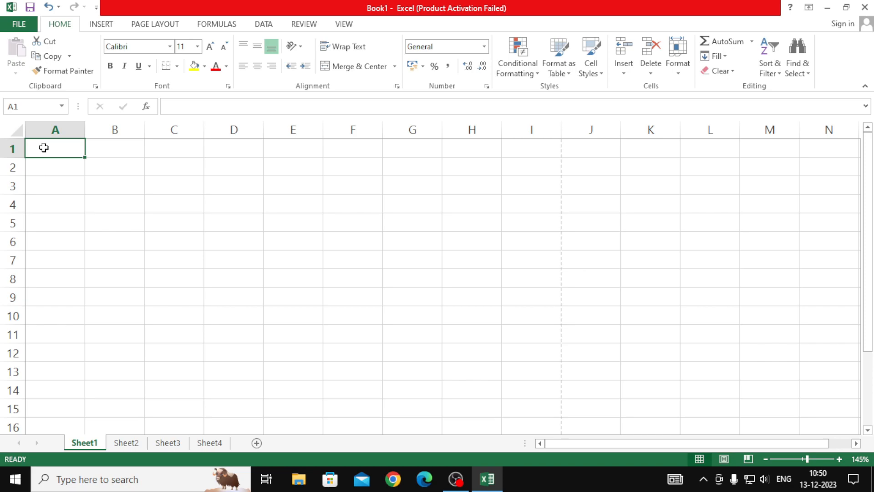
Select the entire worksheet and widen the Name Box enough to read the full row and column count
{"action": "left_click", "coordinate": [17, 132]}
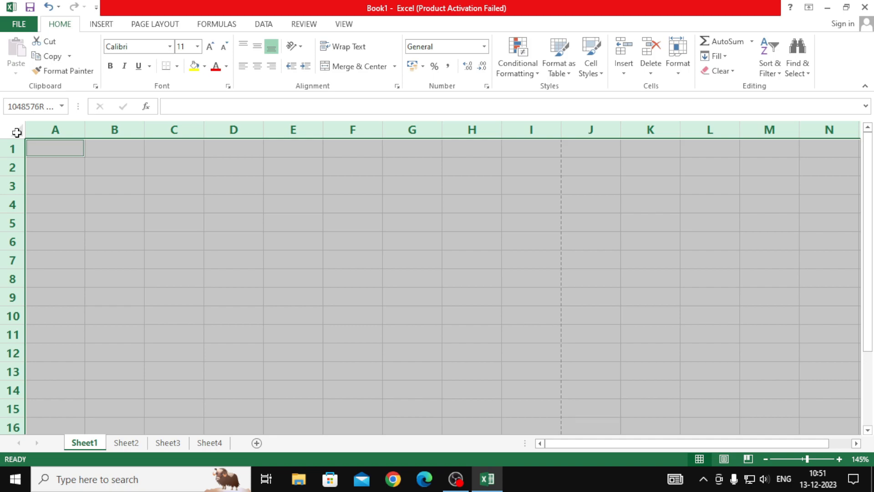
{"action": "left_click", "coordinate": [17, 132]}
{"action": "left_click_drag", "start_coordinate": [67, 108], "coordinate": [131, 107]}
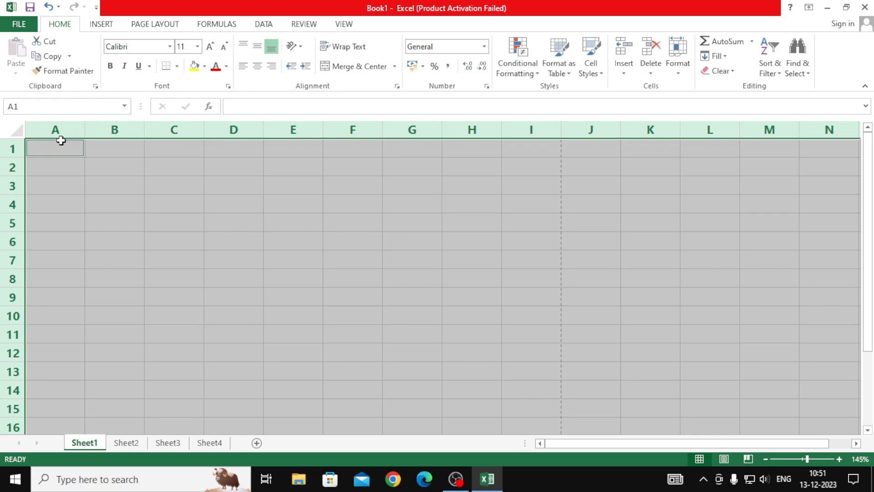
{"action": "left_click", "coordinate": [11, 132]}
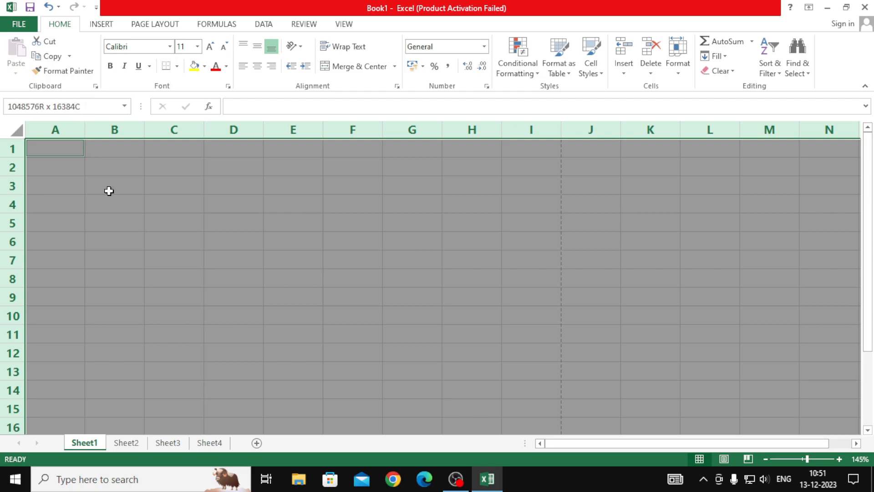
Clear the whole-sheet selection and widen column E to about two and a half times its standard width
{"action": "left_click", "coordinate": [171, 222]}
{"action": "left_click", "coordinate": [121, 224]}
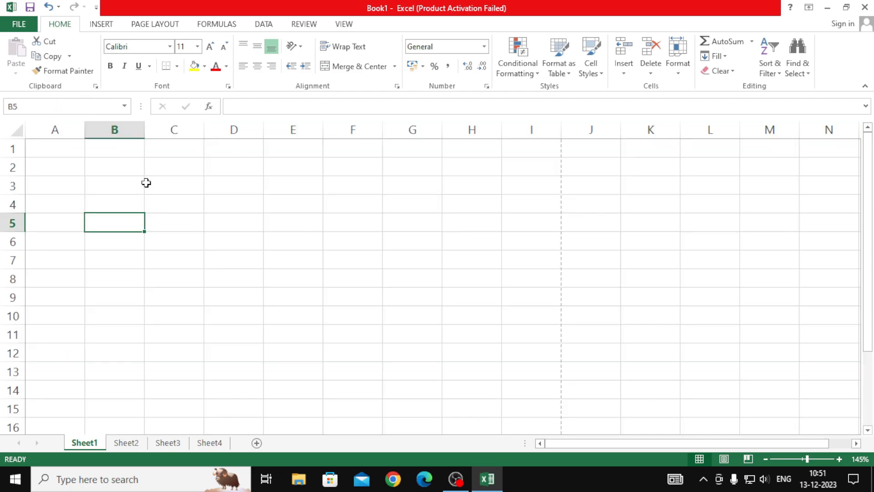
{"action": "left_click_drag", "start_coordinate": [86, 132], "coordinate": [85, 130]}
{"action": "left_click", "coordinate": [319, 203]}
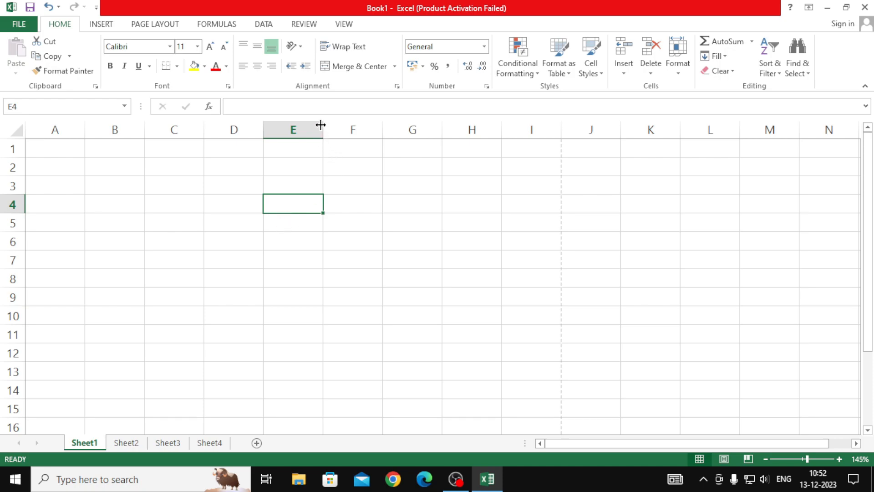
{"action": "left_click_drag", "start_coordinate": [324, 129], "coordinate": [389, 132]}
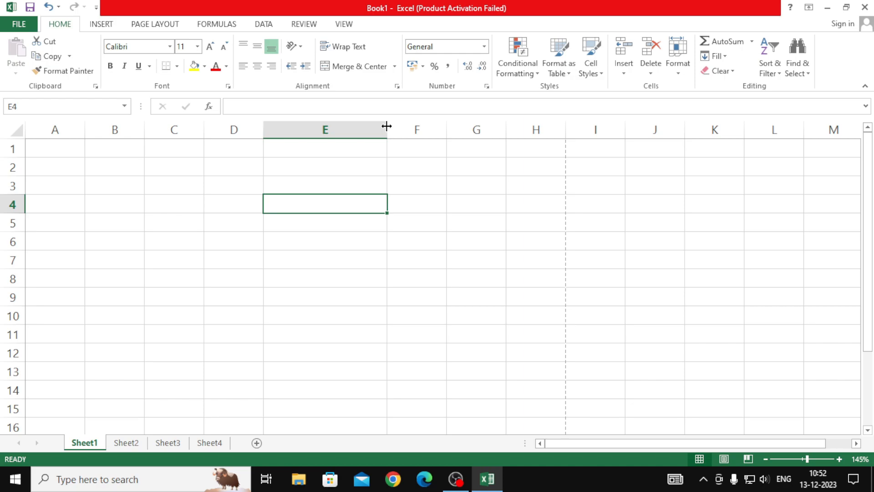
{"action": "left_click_drag", "start_coordinate": [387, 126], "coordinate": [408, 127]}
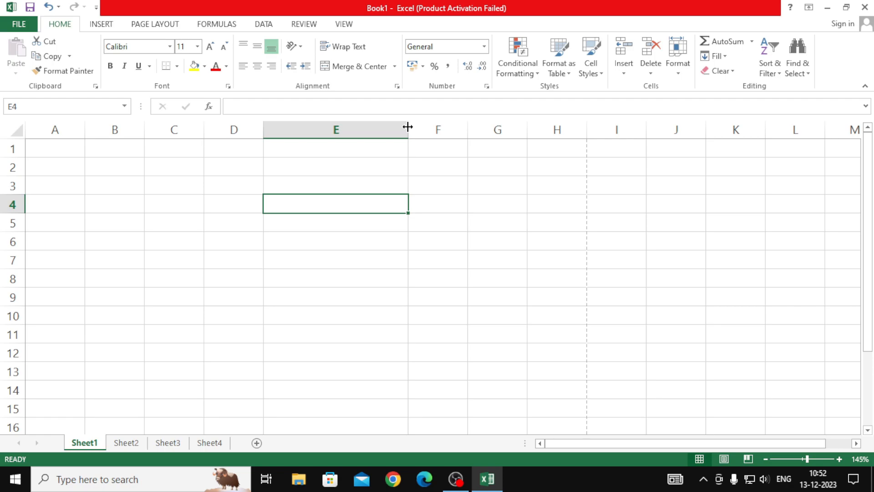
Increase the height of row 3 to about twice the standard height and select cell A3
{"action": "left_click", "coordinate": [12, 186]}
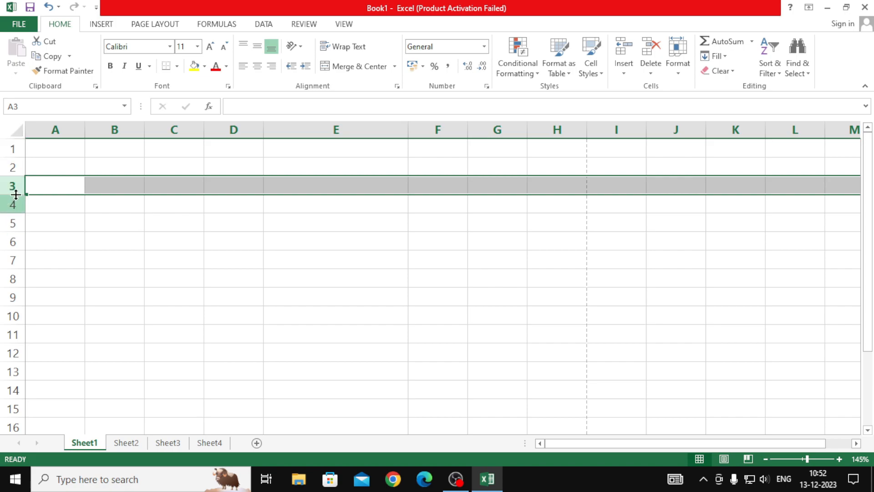
{"action": "left_click_drag", "start_coordinate": [14, 194], "coordinate": [12, 210]}
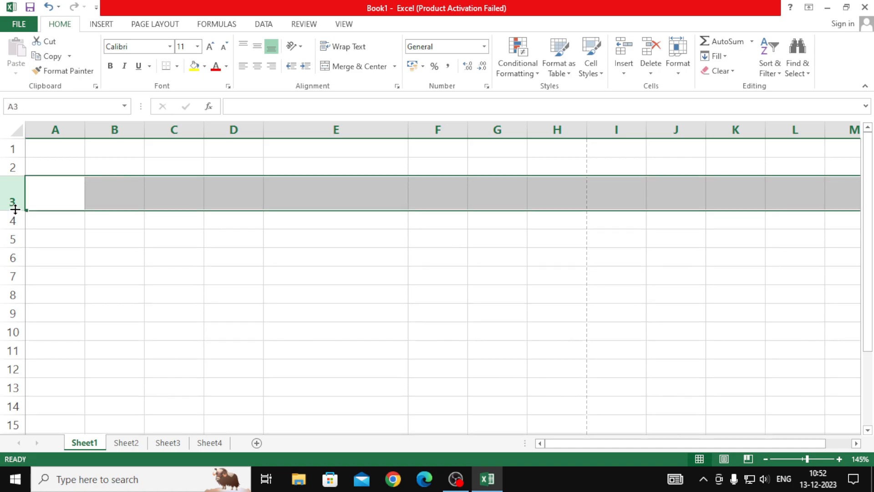
{"action": "left_click", "coordinate": [70, 199]}
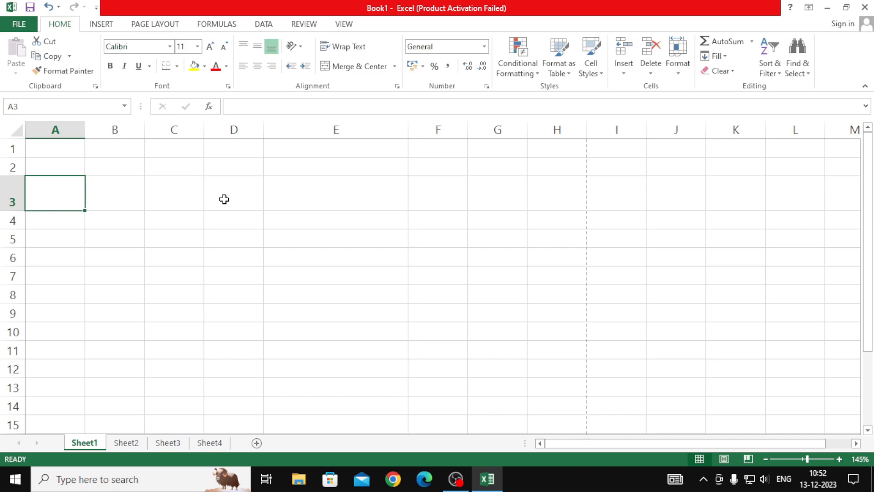
Select cells E3, A3, B3, C3, E3 and D3 in turn to examine the effect of the resized row and column
{"action": "left_click", "coordinate": [294, 199]}
{"action": "left_click", "coordinate": [57, 200]}
{"action": "left_click", "coordinate": [140, 202]}
{"action": "left_click", "coordinate": [186, 203]}
{"action": "left_click", "coordinate": [277, 202]}
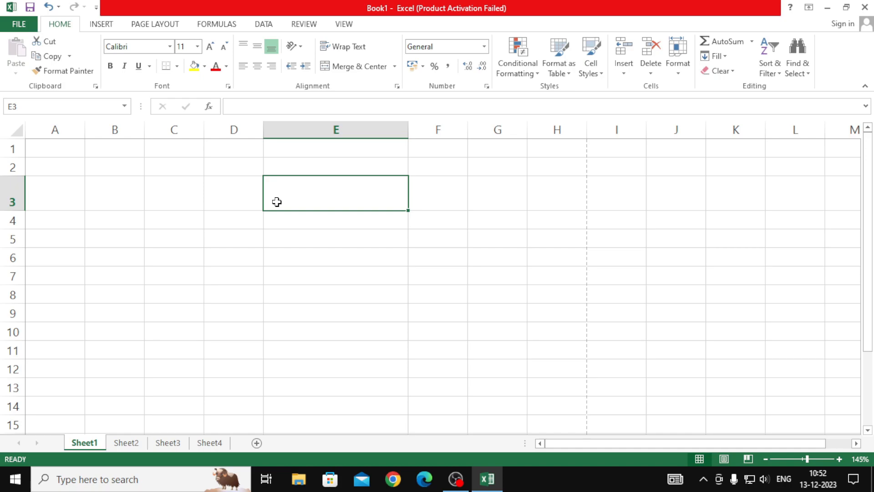
{"action": "left_click", "coordinate": [217, 197]}
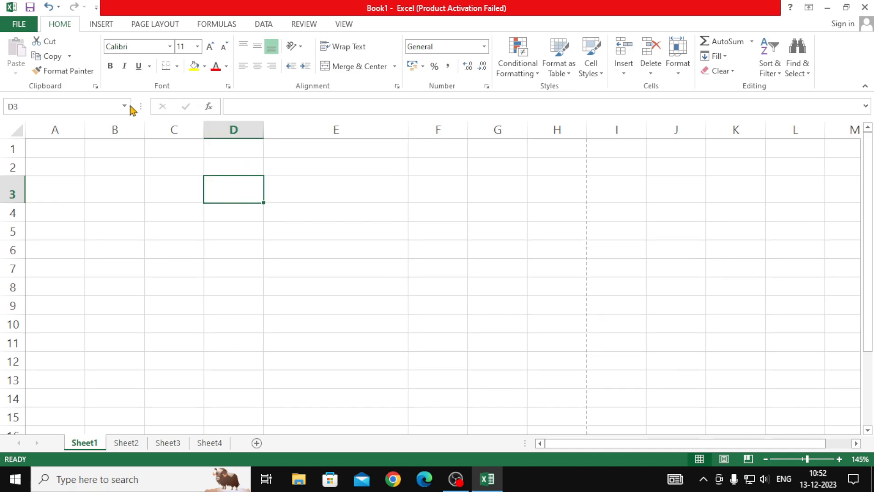
Set the font of cells D3:G3 to Arial Black, size 16, and select the range D3:F9
{"action": "left_click", "coordinate": [300, 197]}
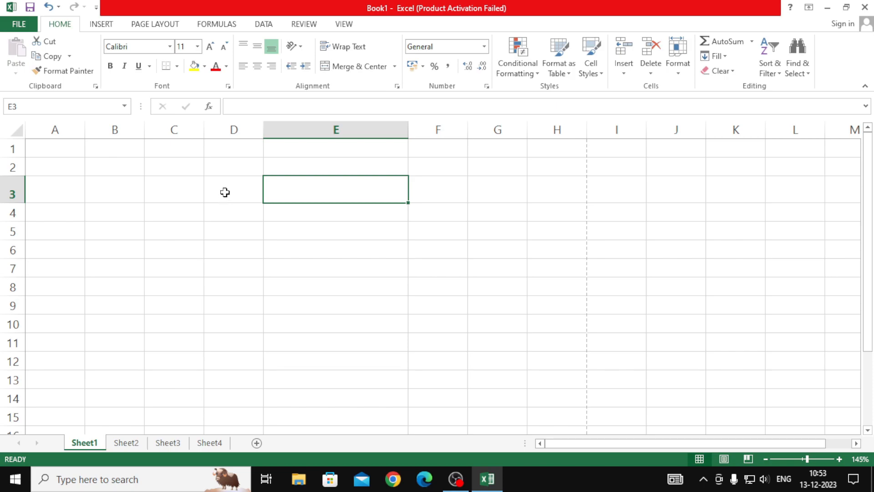
{"action": "left_click_drag", "start_coordinate": [225, 193], "coordinate": [519, 193]}
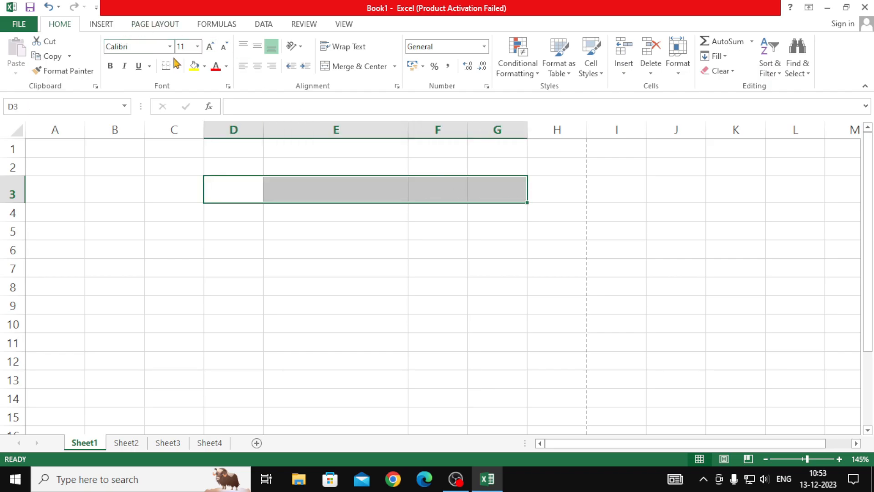
{"action": "left_click", "coordinate": [170, 46]}
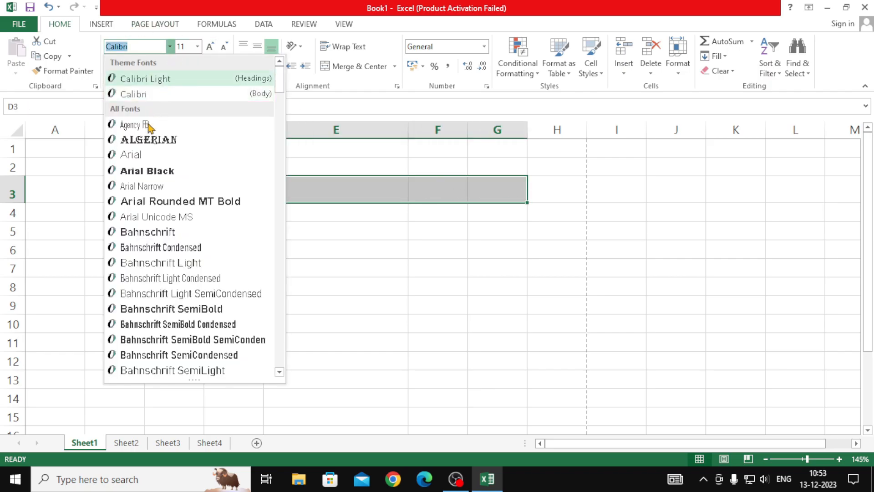
{"action": "left_click", "coordinate": [146, 172]}
{"action": "left_click", "coordinate": [197, 46]}
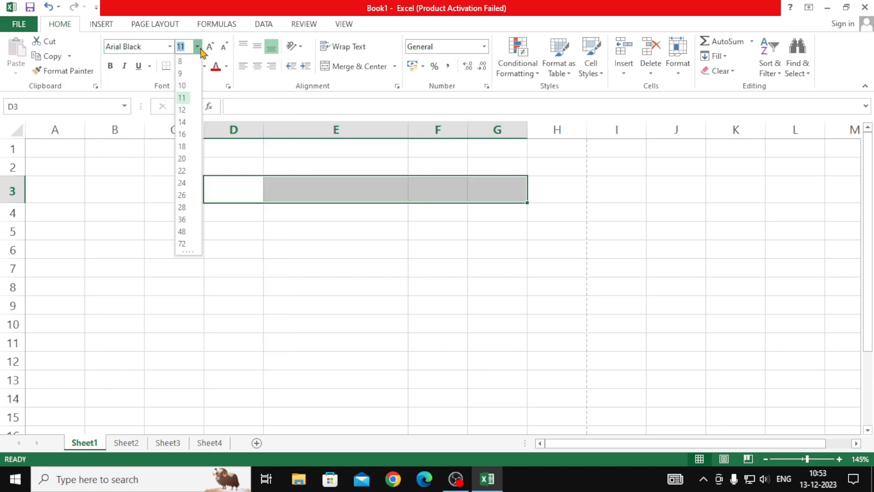
{"action": "left_click", "coordinate": [182, 134]}
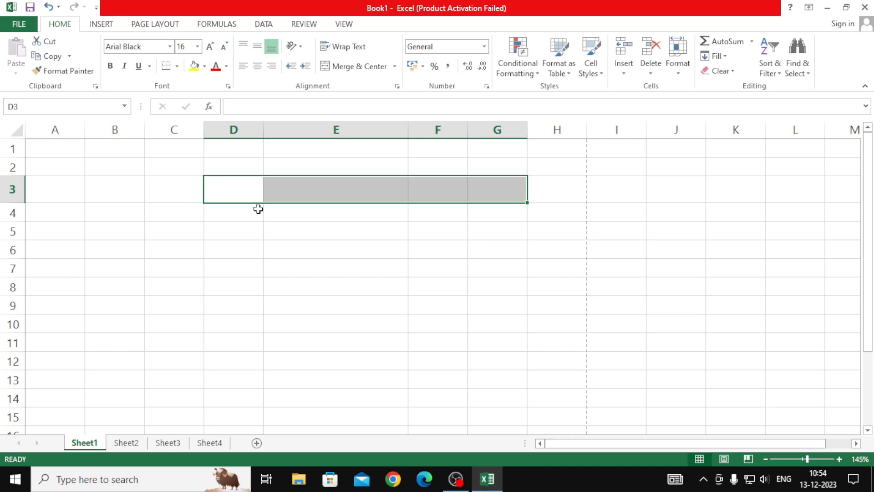
{"action": "left_click", "coordinate": [232, 223]}
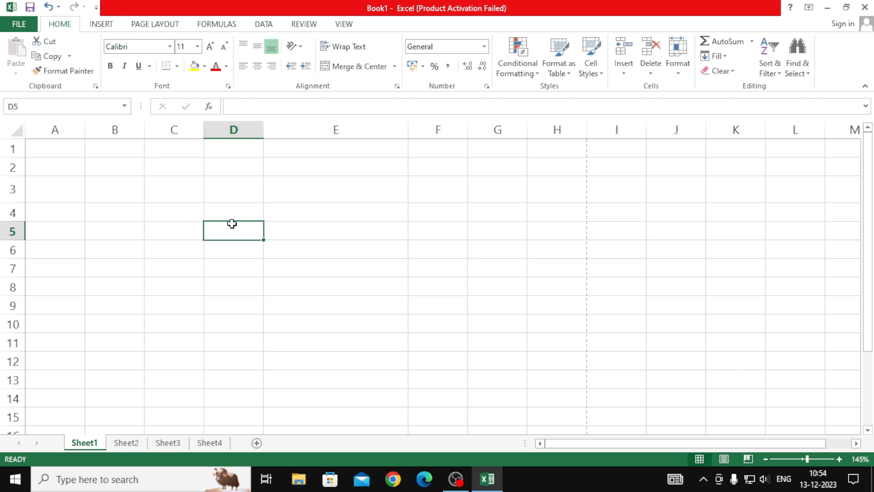
{"action": "left_click_drag", "start_coordinate": [221, 193], "coordinate": [415, 305]}
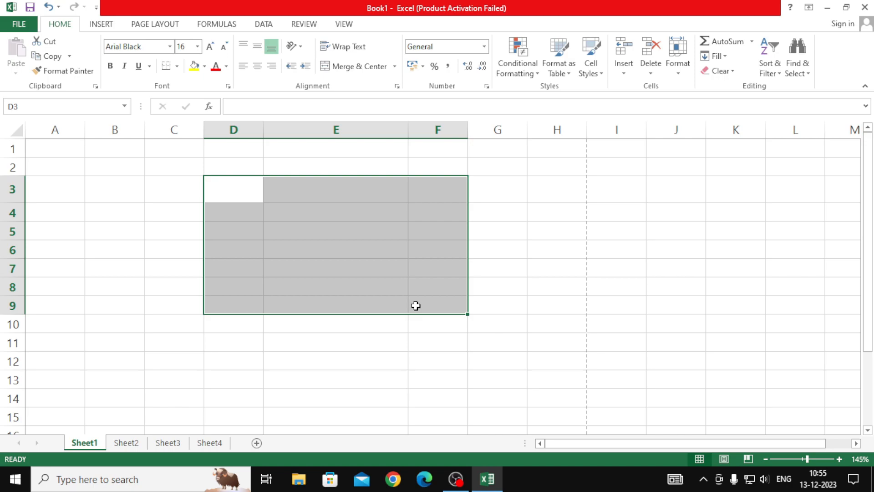
Enter the numbers 1, 2 and 3 in cells B3, B4 and B5
{"action": "left_click", "coordinate": [120, 195]}
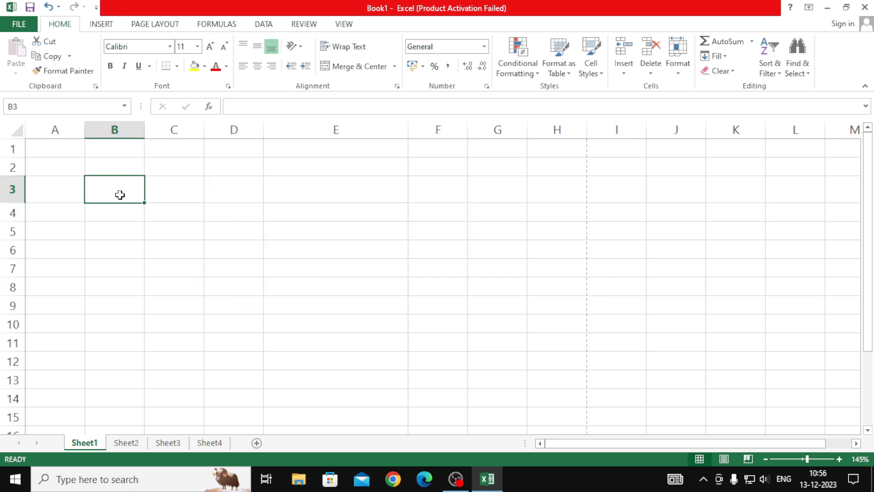
{"action": "type", "text": "1"}
{"action": "key", "text": "Return"}
{"action": "type", "text": "2"}
{"action": "key", "text": "Return"}
{"action": "type", "text": "3"}
Extend the number series from cells B3:B4 down to 20 in cell B22
{"action": "left_click", "coordinate": [125, 197]}
{"action": "left_click_drag", "start_coordinate": [124, 197], "coordinate": [121, 232]}
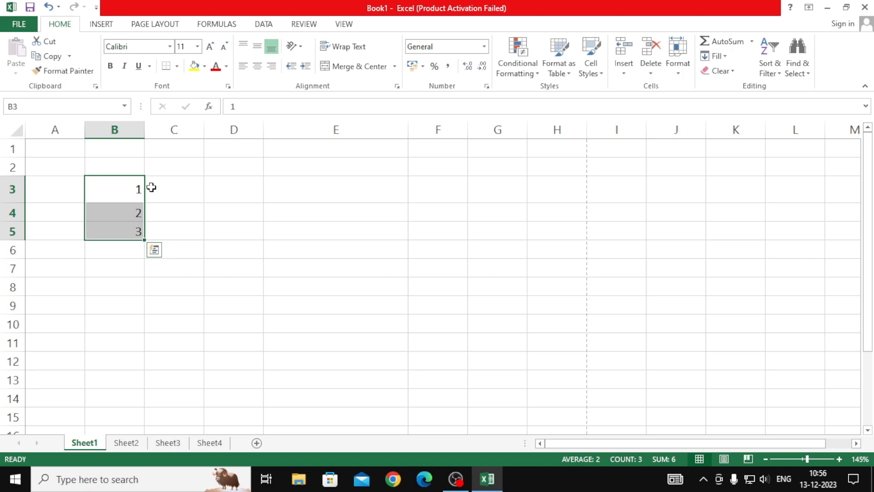
{"action": "left_click_drag", "start_coordinate": [119, 198], "coordinate": [120, 215]}
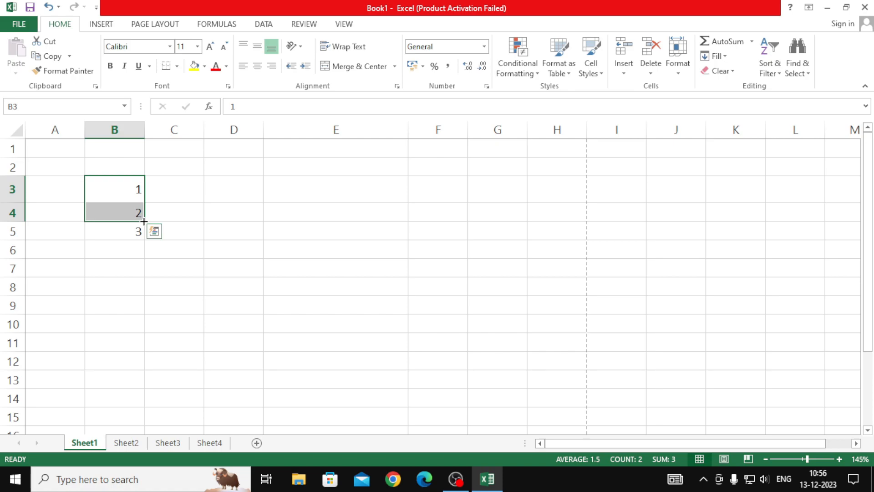
{"action": "left_click_drag", "start_coordinate": [144, 222], "coordinate": [152, 390]}
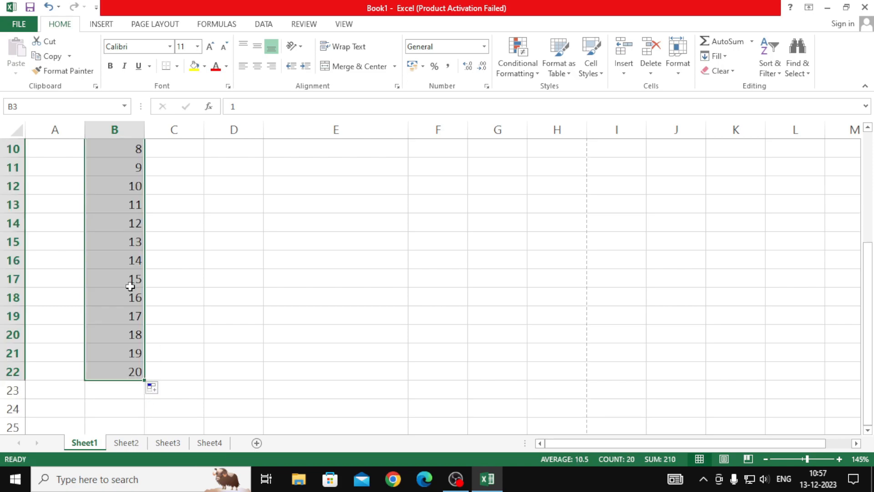
{"action": "scroll", "coordinate": [194, 361], "scroll_direction": "up", "scroll_amount": 3}
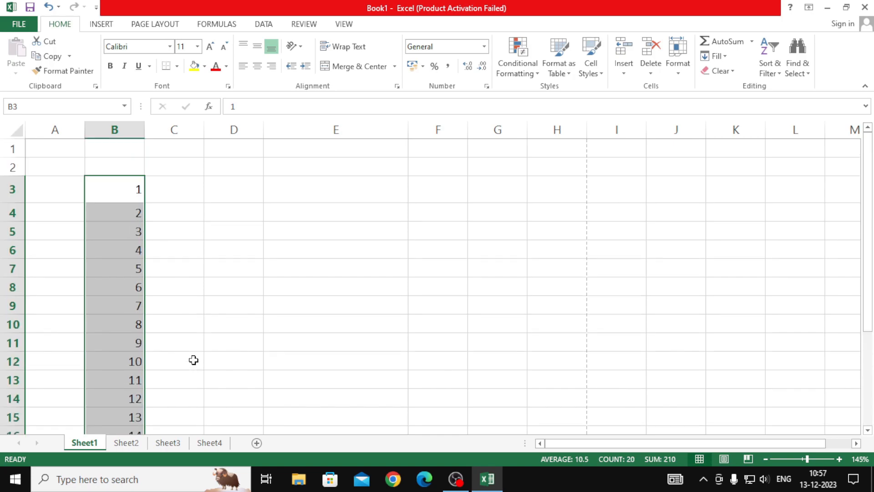
Enter 100 in cell C3 and copy it down column C to row 22
{"action": "left_click", "coordinate": [179, 191]}
{"action": "type", "text": "100"}
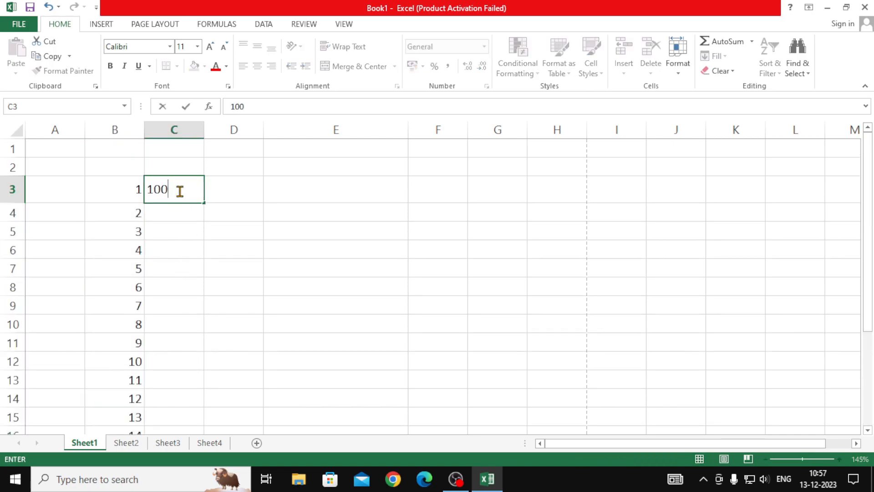
{"action": "key", "text": "ctrl+Return"}
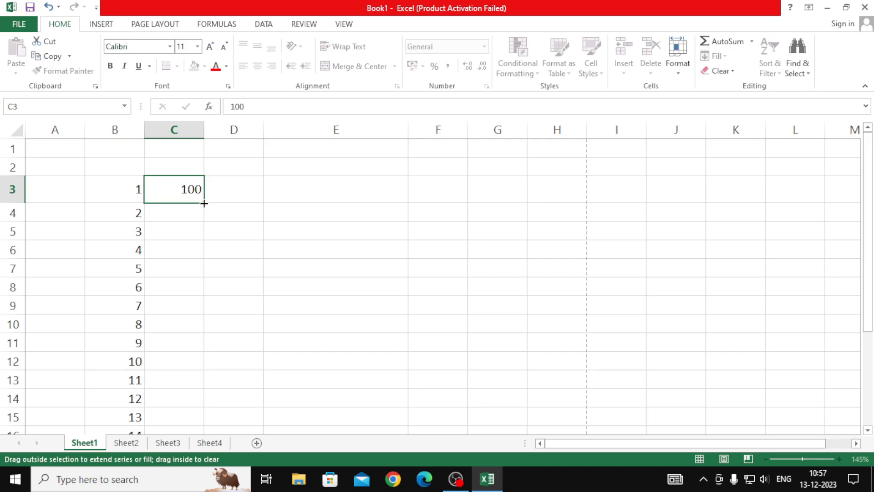
{"action": "double_click", "coordinate": [204, 205]}
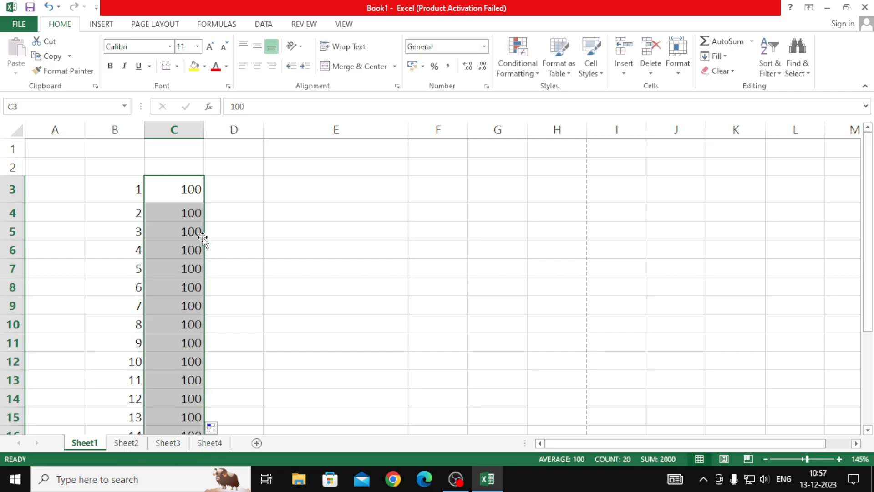
{"action": "scroll", "coordinate": [182, 292], "scroll_direction": "down", "scroll_amount": 4}
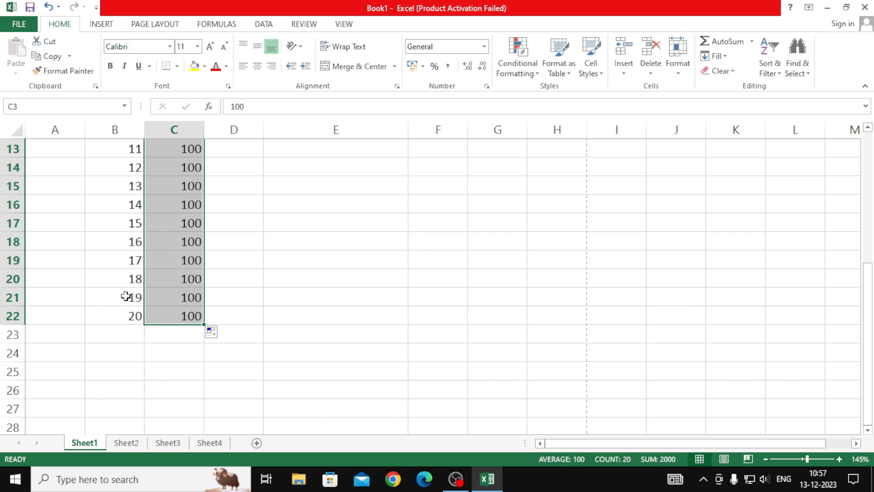
Change cell C4 to 200 and cell C5 to 300
{"action": "left_click_drag", "start_coordinate": [174, 317], "coordinate": [175, 165]}
{"action": "scroll", "coordinate": [185, 205], "scroll_direction": "up", "scroll_amount": 3}
{"action": "left_click", "coordinate": [190, 216]}
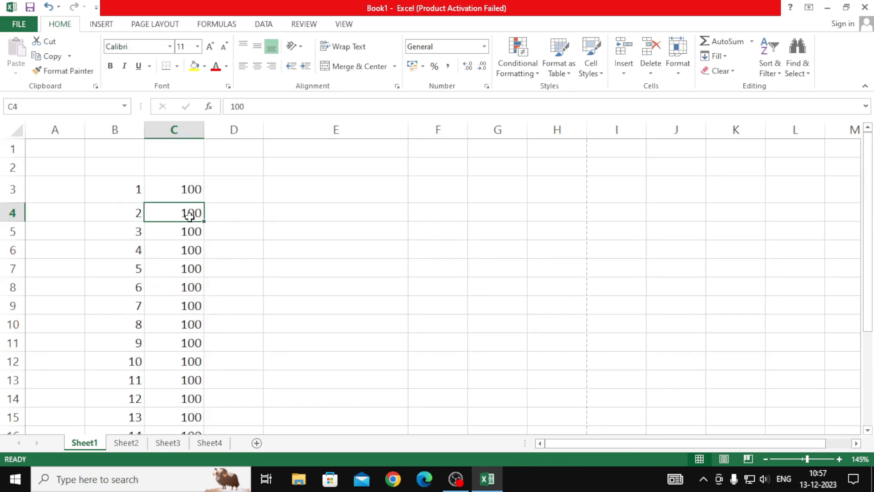
{"action": "type", "text": "200"}
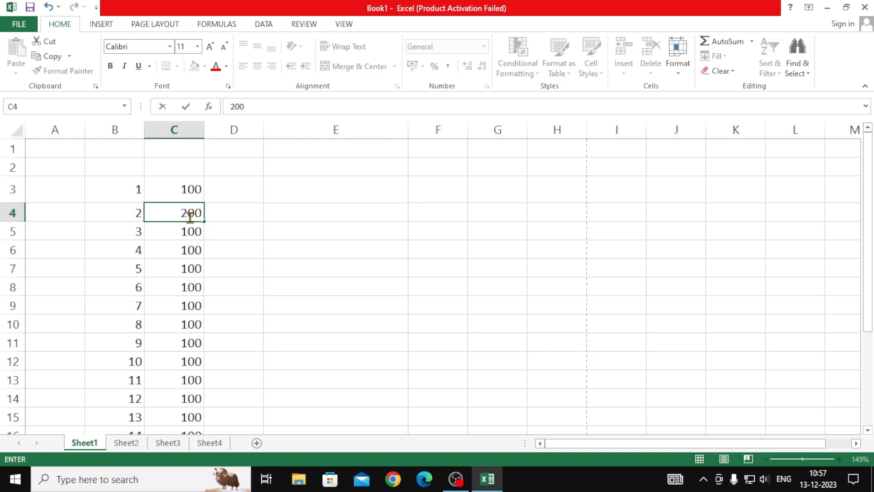
{"action": "left_click", "coordinate": [195, 230]}
{"action": "type", "text": "300"}
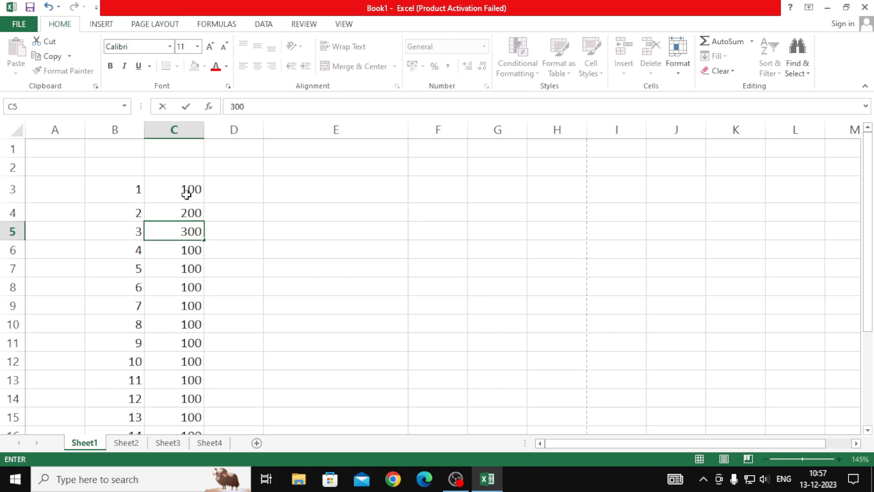
Extend the series from cells C3:C4 in steps of 100 down to 2000 in cell C22
{"action": "left_click_drag", "start_coordinate": [187, 193], "coordinate": [185, 209]}
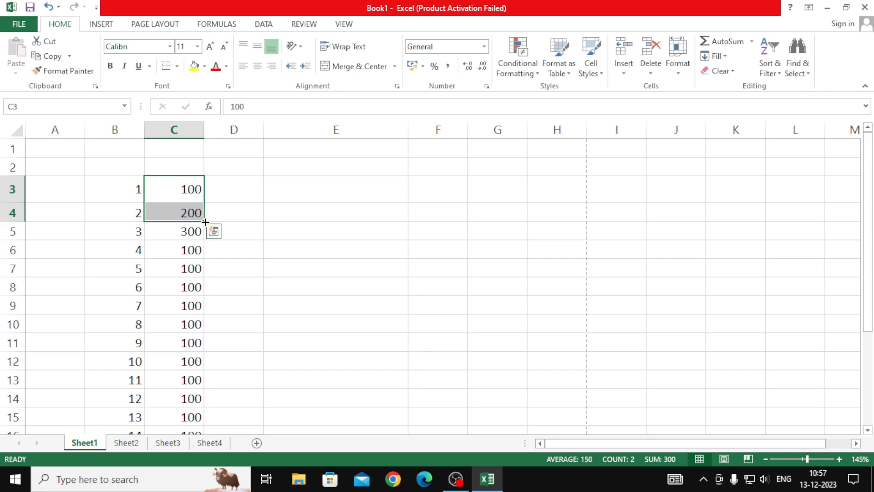
{"action": "mouse_move", "coordinate": [206, 222]}
{"action": "left_mouse_down"}
{"action": "mouse_move", "coordinate": [195, 414]}
{"action": "mouse_move", "coordinate": [195, 394]}
{"action": "left_mouse_up"}
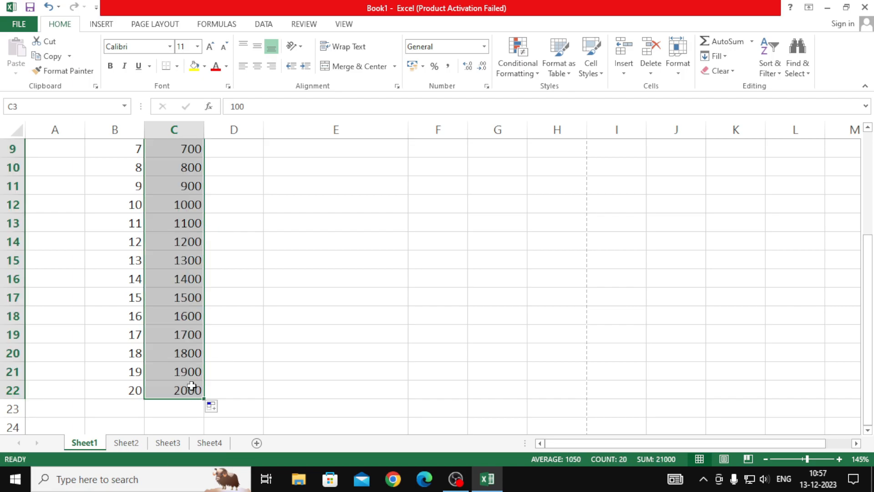
{"action": "scroll", "coordinate": [191, 386], "scroll_direction": "up", "scroll_amount": 3}
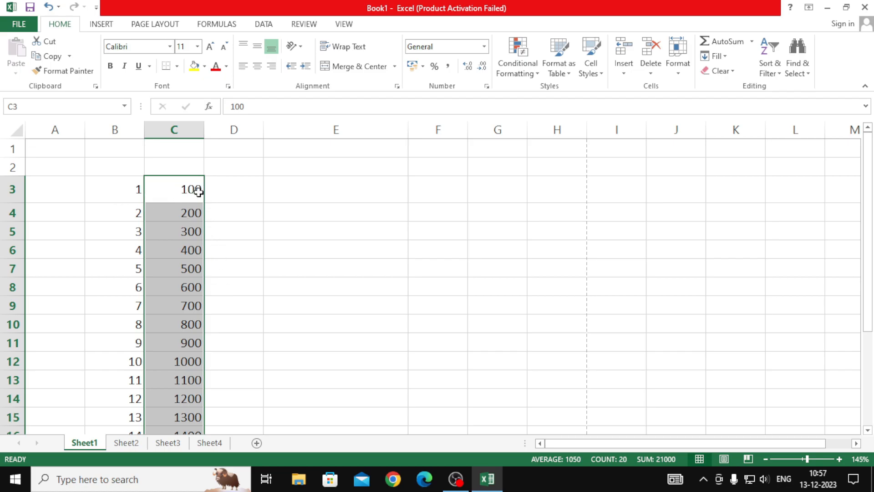
Enter 12 in cell D3 and 24 in cell D4
{"action": "left_click", "coordinate": [222, 191]}
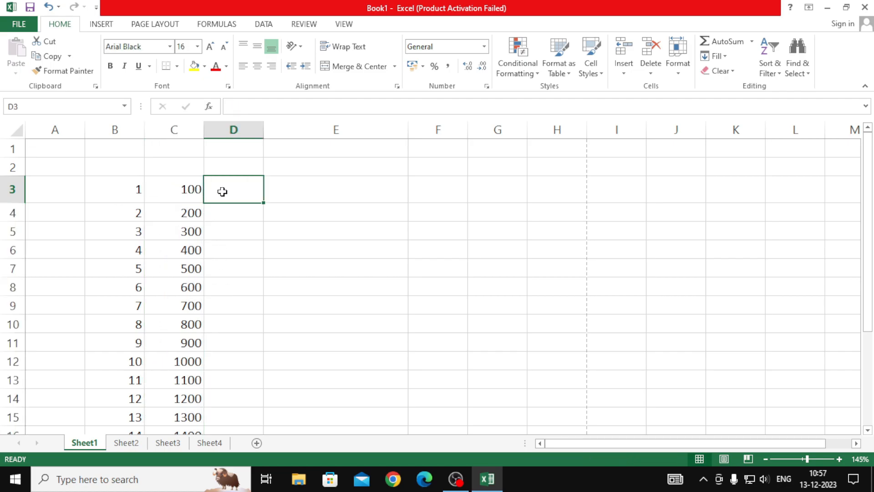
{"action": "type", "text": "12"}
{"action": "key", "text": "Return"}
{"action": "type", "text": "24"}
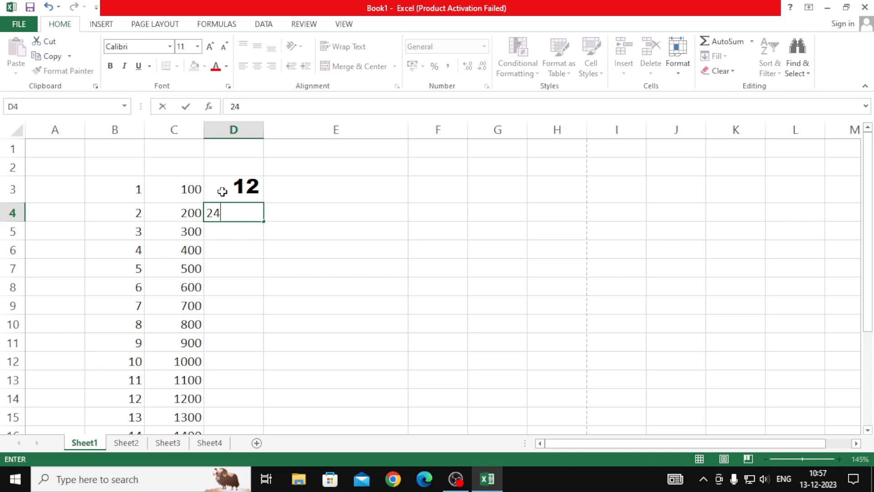
{"action": "key", "text": "Return"}
{"action": "key", "text": "Return"}
Select cell D3, cell D4 and the range D3:G3 in turn to compare their font settings
{"action": "left_click", "coordinate": [235, 184]}
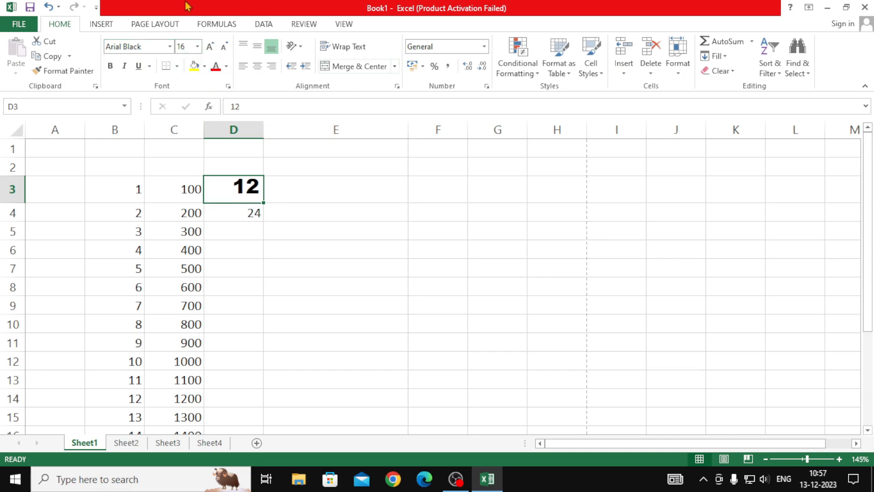
{"action": "left_click", "coordinate": [238, 208]}
{"action": "left_click_drag", "start_coordinate": [247, 199], "coordinate": [488, 188]}
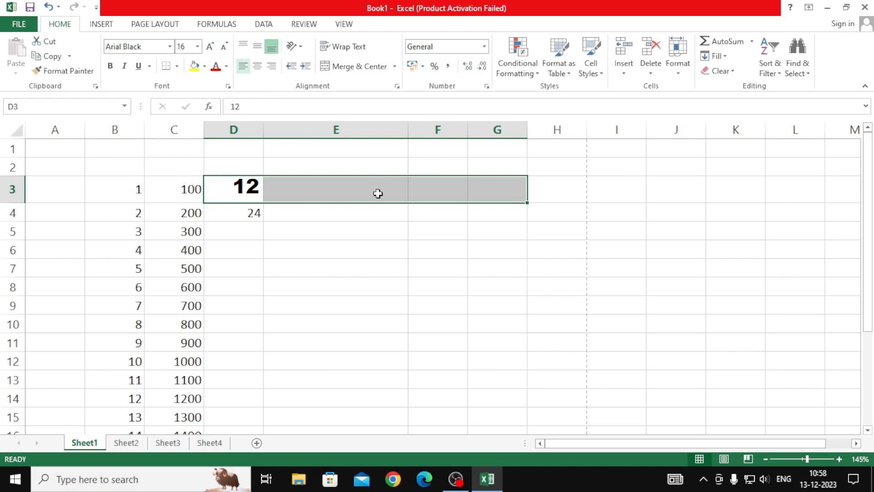
Extend the series from cells D3:D4 in steps of 12 down to 240 in cell D22
{"action": "left_click", "coordinate": [244, 201]}
{"action": "mouse_move", "coordinate": [244, 202]}
{"action": "left_mouse_down"}
{"action": "mouse_move", "coordinate": [255, 214]}
{"action": "mouse_move", "coordinate": [252, 441]}
{"action": "mouse_move", "coordinate": [236, 396]}
{"action": "mouse_move", "coordinate": [238, 405]}
{"action": "left_mouse_up"}
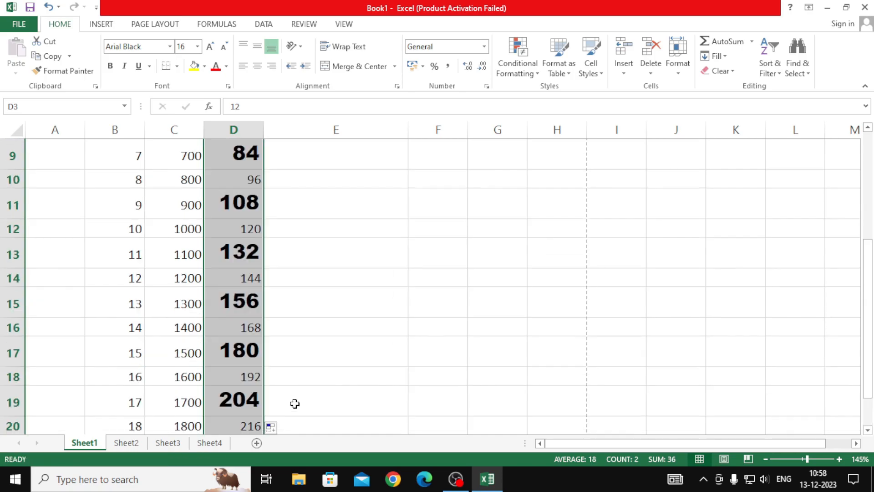
{"action": "scroll", "coordinate": [300, 364], "scroll_direction": "up", "scroll_amount": 3}
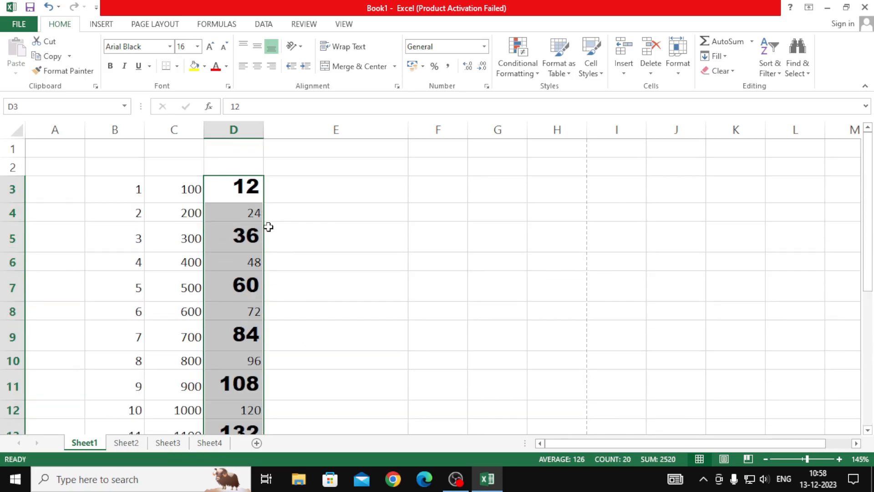
Select D3:D4, D5 and D7 in turn to examine the font formatting carried along by the fill
{"action": "left_click_drag", "start_coordinate": [242, 184], "coordinate": [241, 210]}
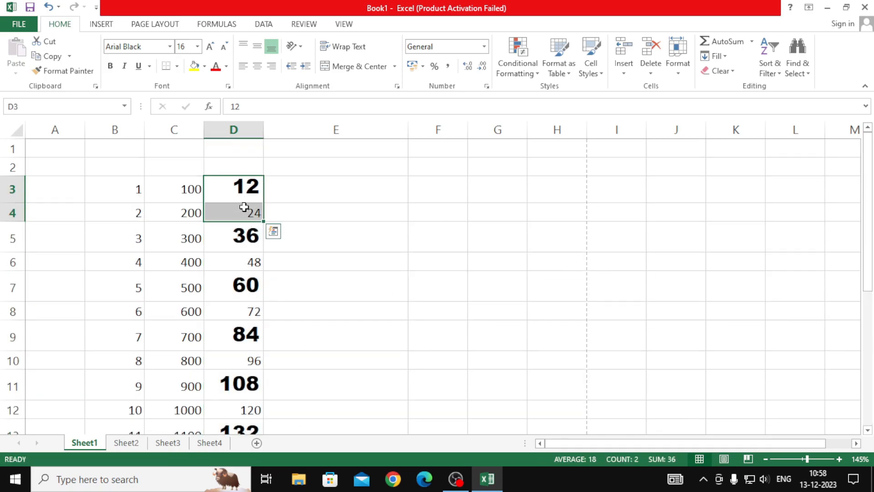
{"action": "left_click", "coordinate": [242, 234]}
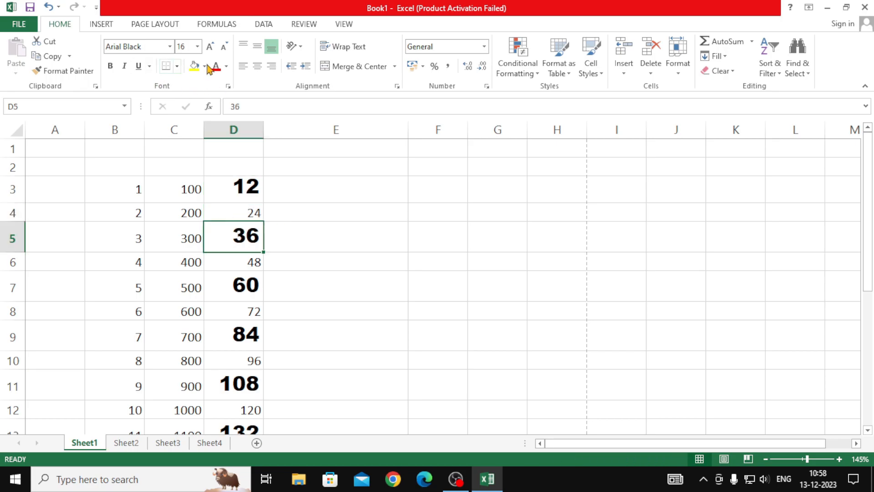
{"action": "left_click", "coordinate": [240, 292]}
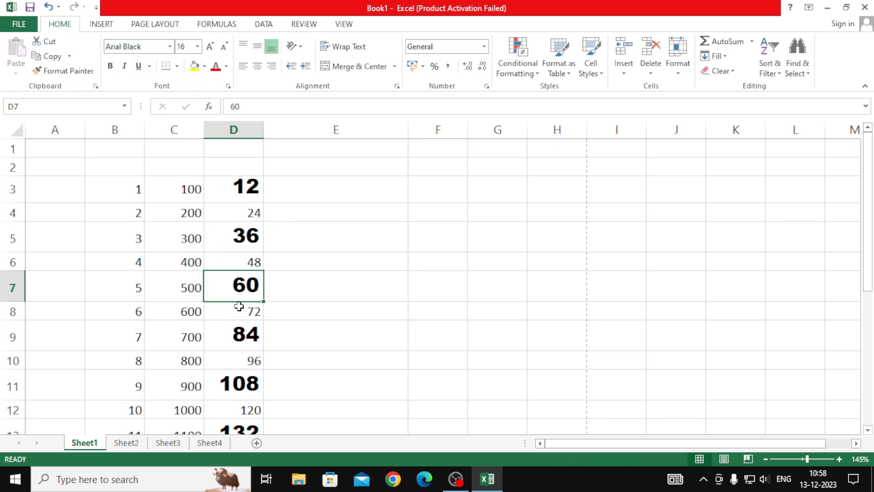
Clear only the formats from cells D3:D22, keeping the numbers
{"action": "left_click", "coordinate": [242, 191]}
{"action": "key", "text": "ctrl+shift+Down"}
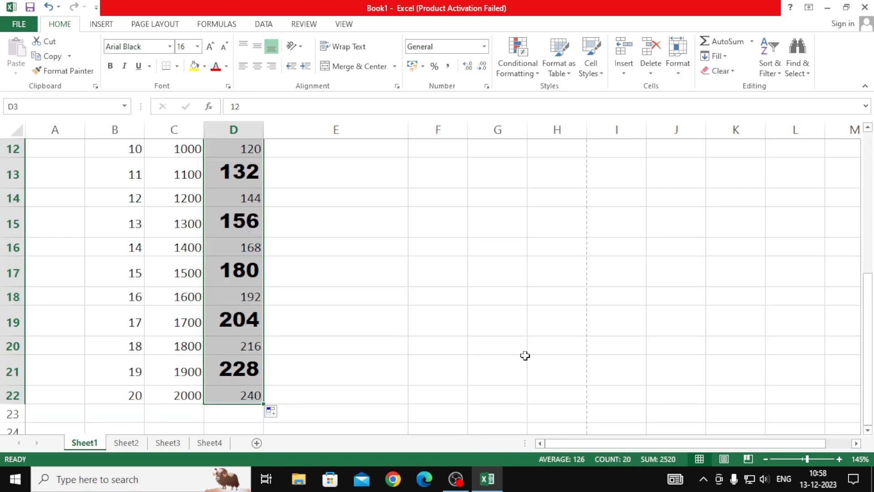
{"action": "scroll", "coordinate": [543, 361], "scroll_direction": "up", "scroll_amount": 1}
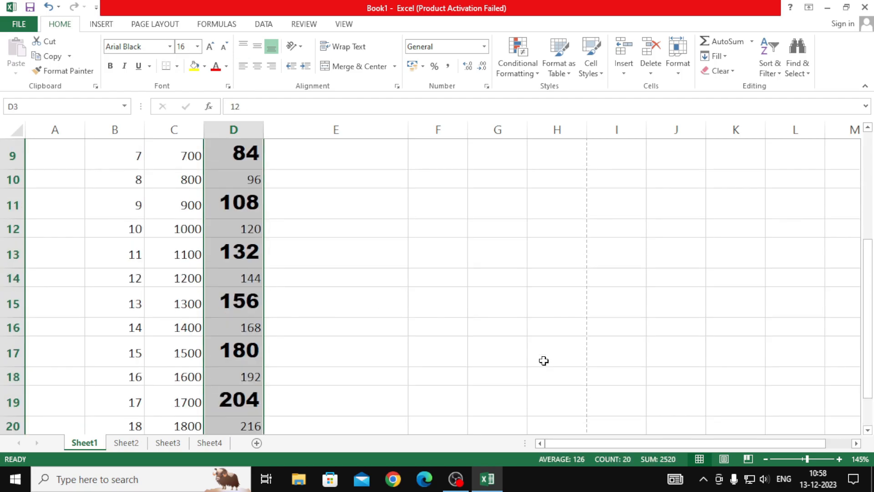
{"action": "left_click", "coordinate": [733, 72]}
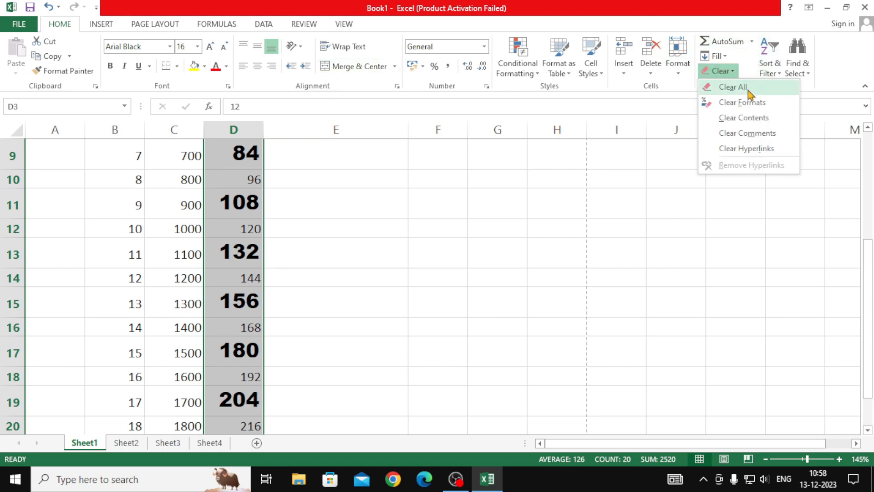
{"action": "left_click", "coordinate": [742, 102]}
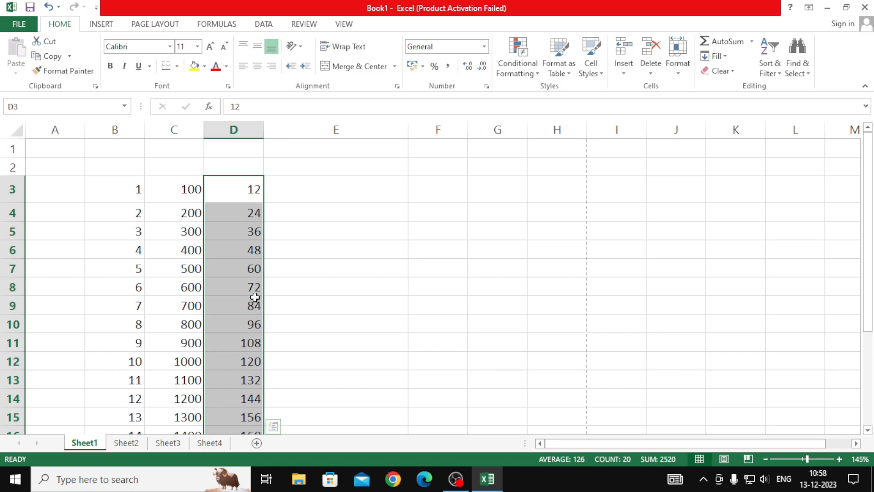
Clear only the formats from the empty range E3:I6
{"action": "left_click", "coordinate": [295, 191]}
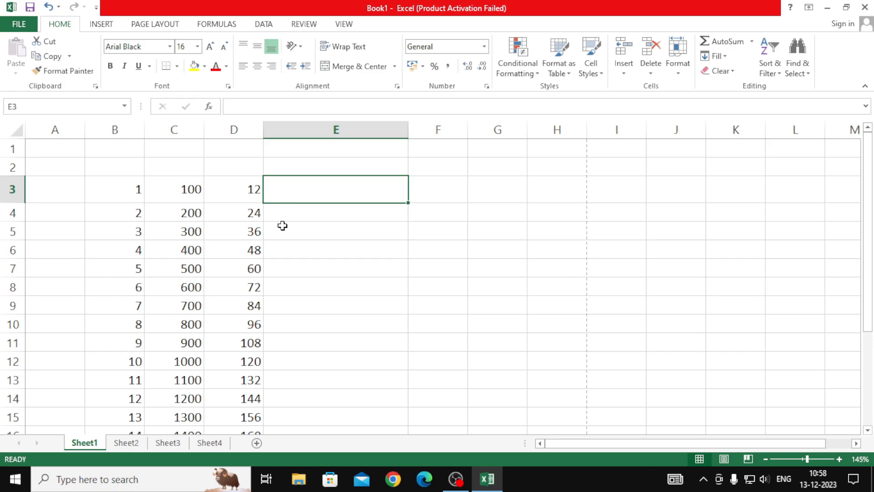
{"action": "left_click_drag", "start_coordinate": [299, 189], "coordinate": [626, 248]}
{"action": "left_click", "coordinate": [733, 73]}
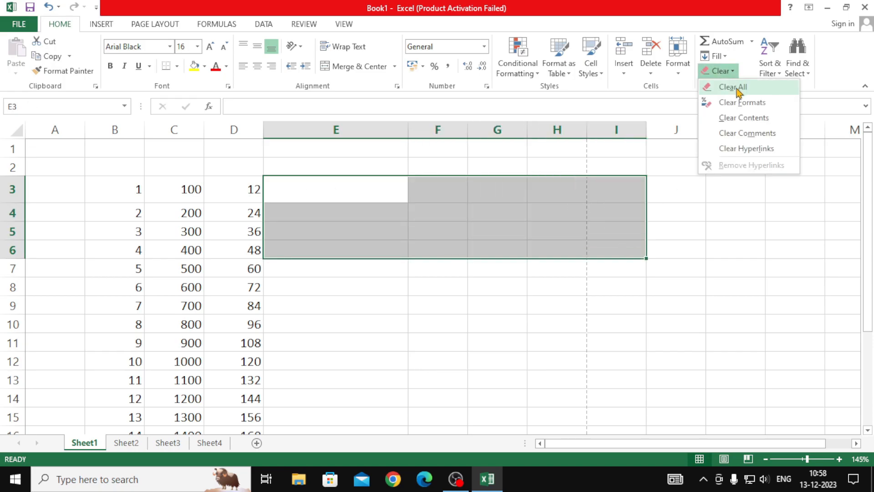
{"action": "left_click", "coordinate": [737, 104]}
{"action": "left_click", "coordinate": [345, 198]}
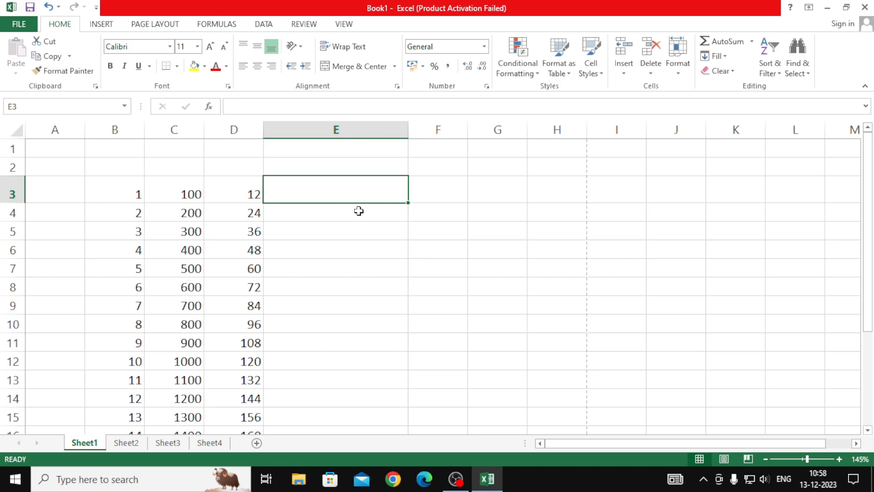
{"action": "left_click_drag", "start_coordinate": [128, 200], "coordinate": [129, 211]}
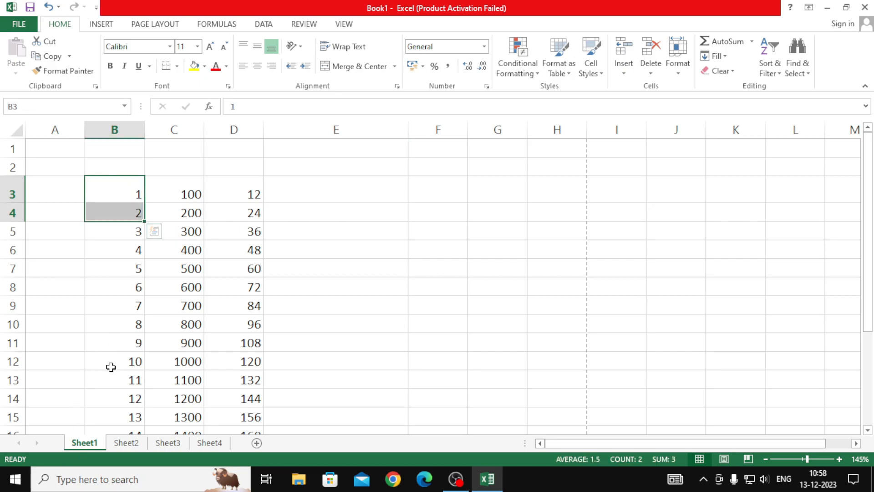
{"action": "left_click_drag", "start_coordinate": [193, 196], "coordinate": [242, 214]}
Enter patiala, chandigarh and ludhiana in cells E3, E4 and E5
{"action": "left_click", "coordinate": [299, 199]}
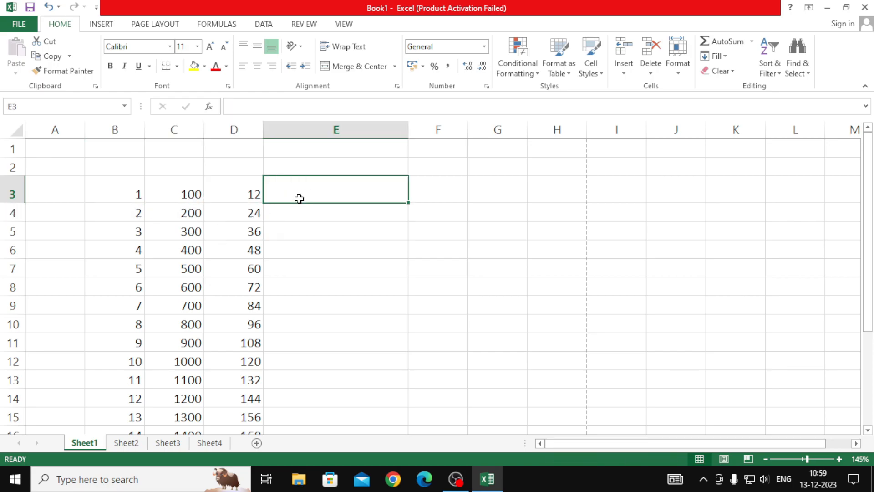
{"action": "type", "text": "patiala"}
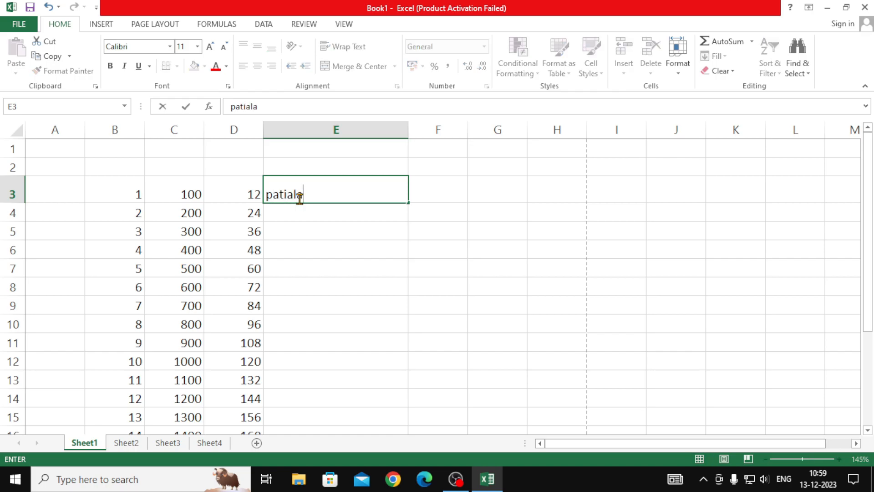
{"action": "key", "text": "Return"}
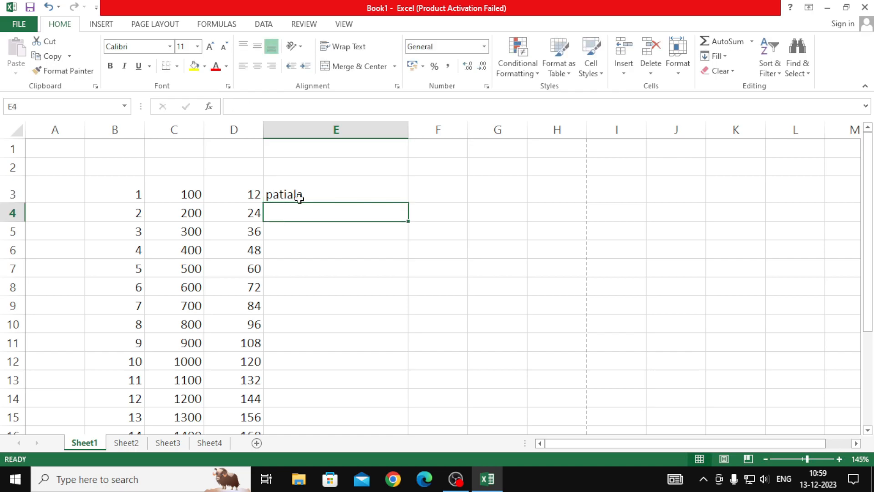
{"action": "type", "text": "chandigarh"}
{"action": "key", "text": "Return"}
{"action": "type", "text": "ludhiana"}
{"action": "key", "text": "Return"}
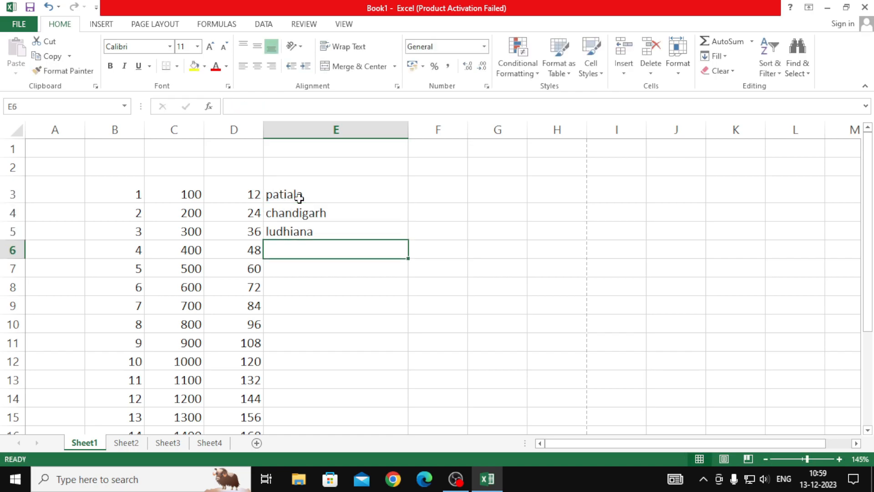
Enter patiala in E6 by accepting the AutoComplete suggestion, chandigarh in E7 and punjab in E8
{"action": "type", "text": "p"}
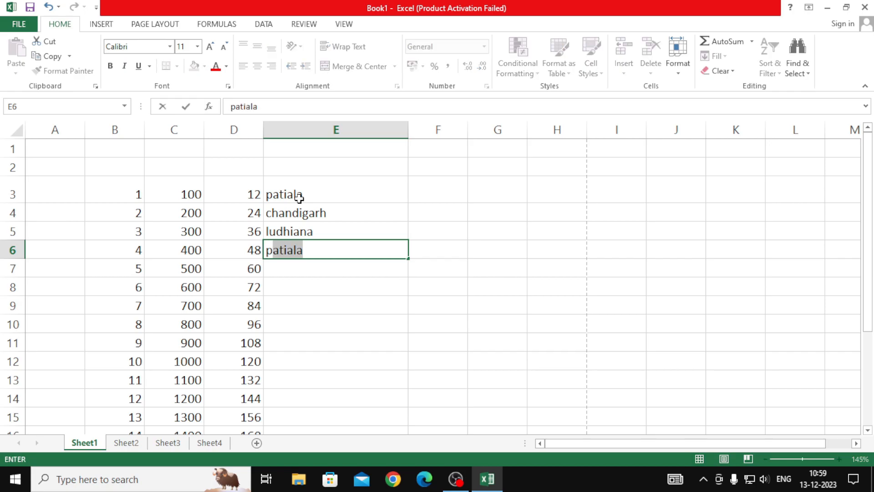
{"action": "key", "text": "Return"}
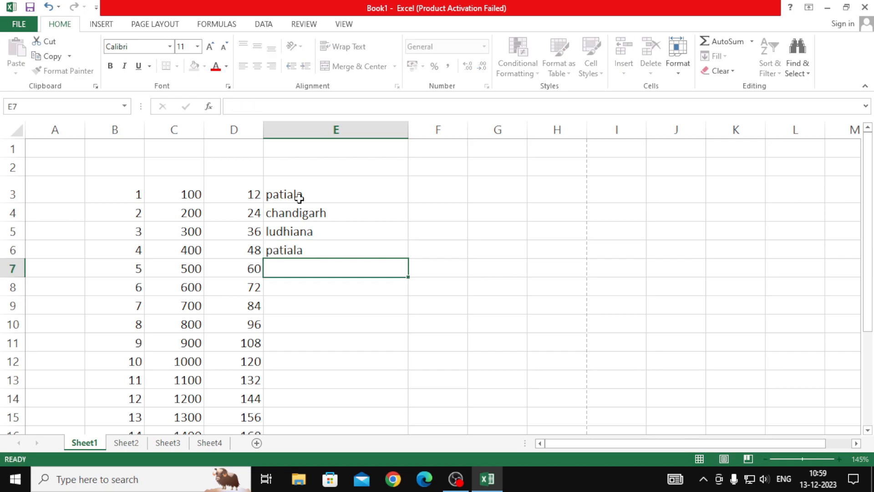
{"action": "type", "text": "chandigarh"}
{"action": "key", "text": "Return"}
{"action": "type", "text": "punjab"}
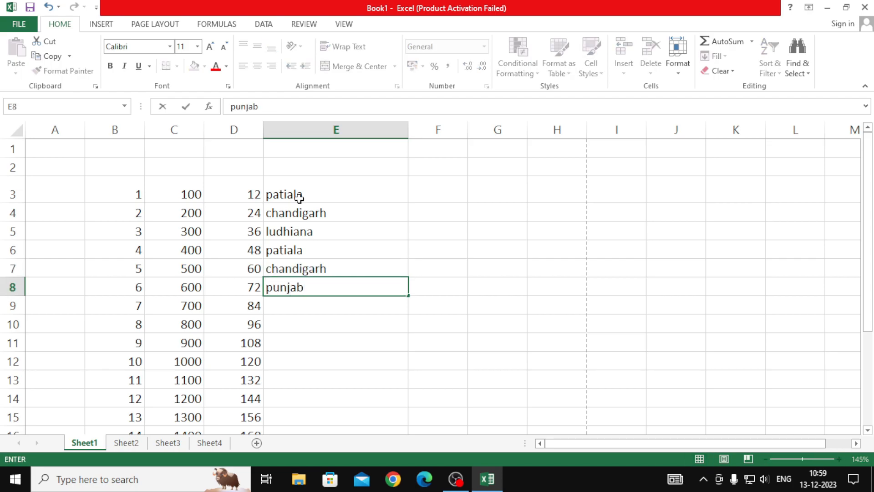
{"action": "key", "text": "Return"}
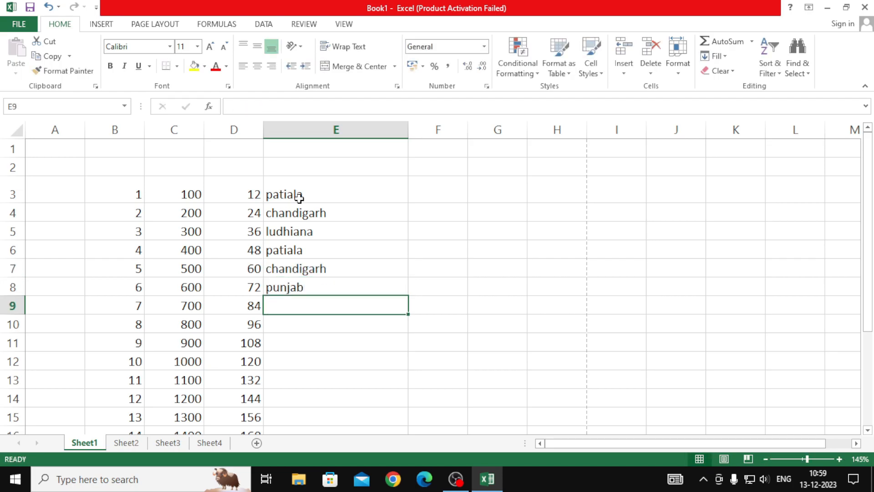
Start the entry in E9 with p and complete it as punjab
{"action": "type", "text": "p"}
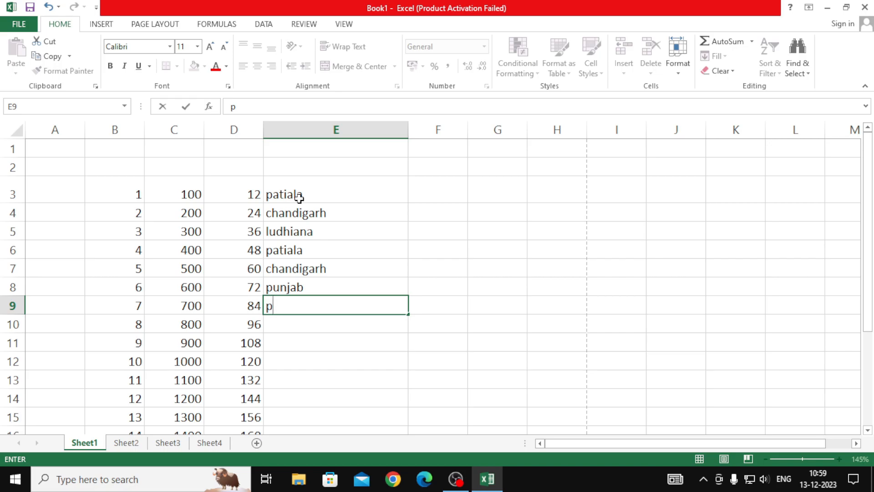
{"action": "left_click", "coordinate": [299, 197]}
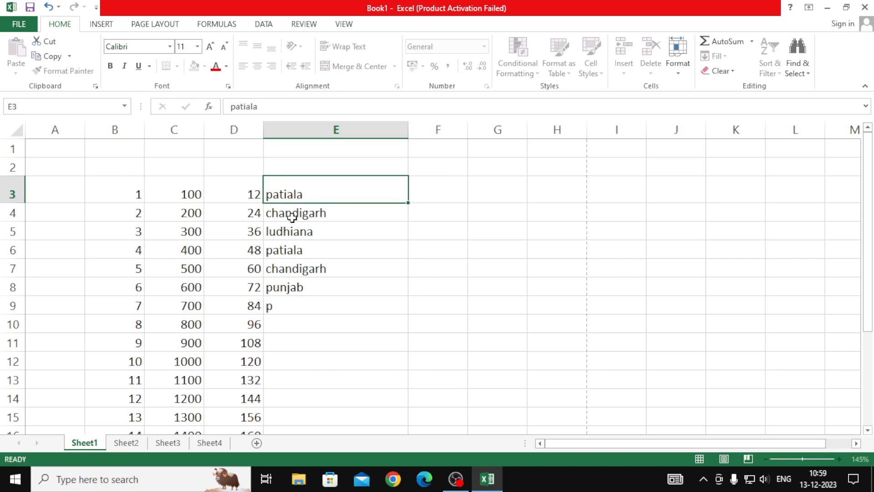
{"action": "left_click", "coordinate": [275, 286]}
{"action": "left_click", "coordinate": [287, 303]}
{"action": "double_click", "coordinate": [288, 303]}
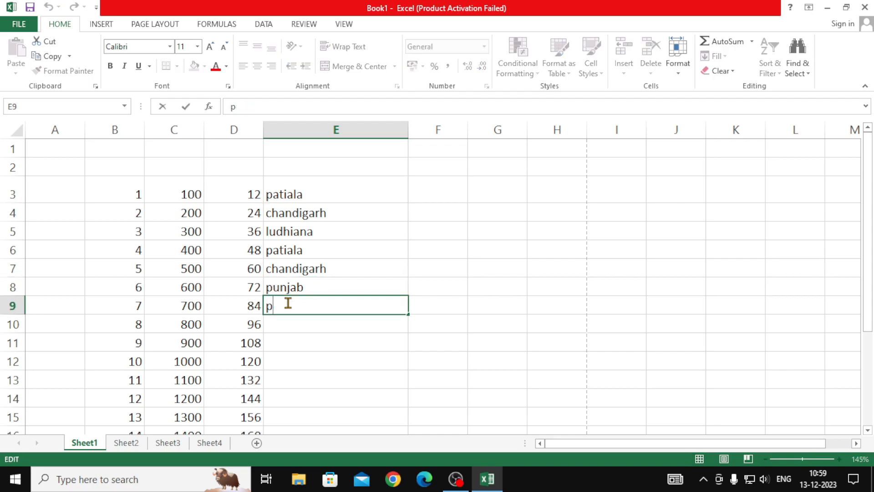
{"action": "type", "text": "unjab"}
{"action": "key", "text": "Return"}
Fill E10 with patiala and E11 with chandigarh by accepting the AutoComplete suggestions
{"action": "type", "text": "patiala"}
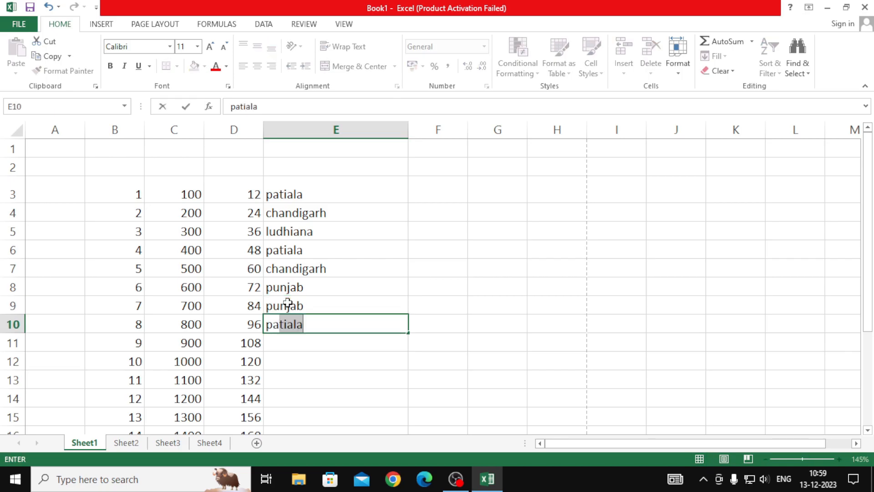
{"action": "key", "text": "Return"}
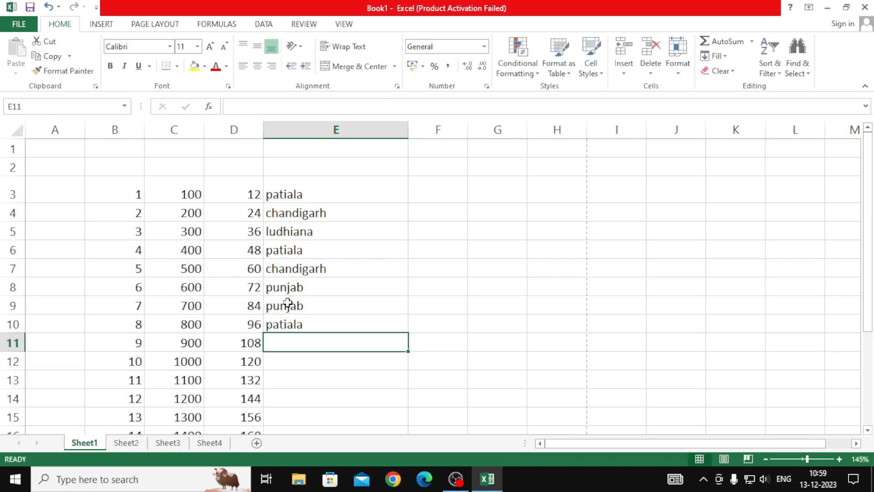
{"action": "type", "text": "c"}
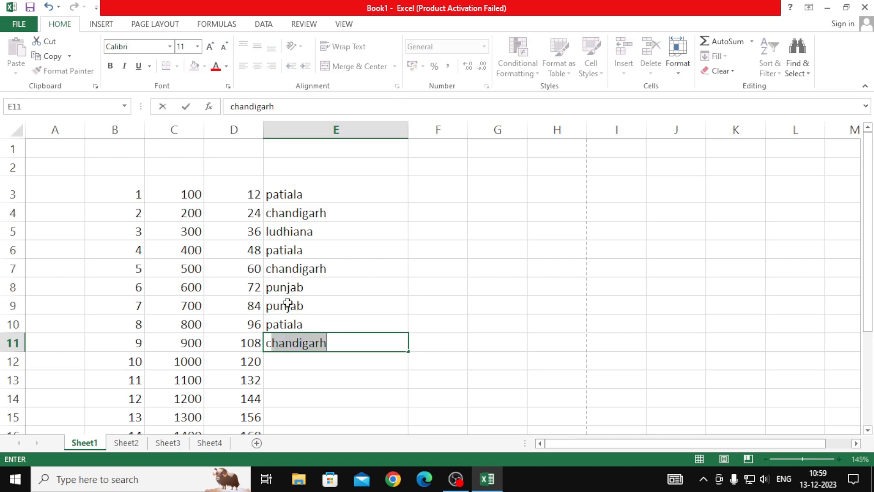
{"action": "key", "text": "Return"}
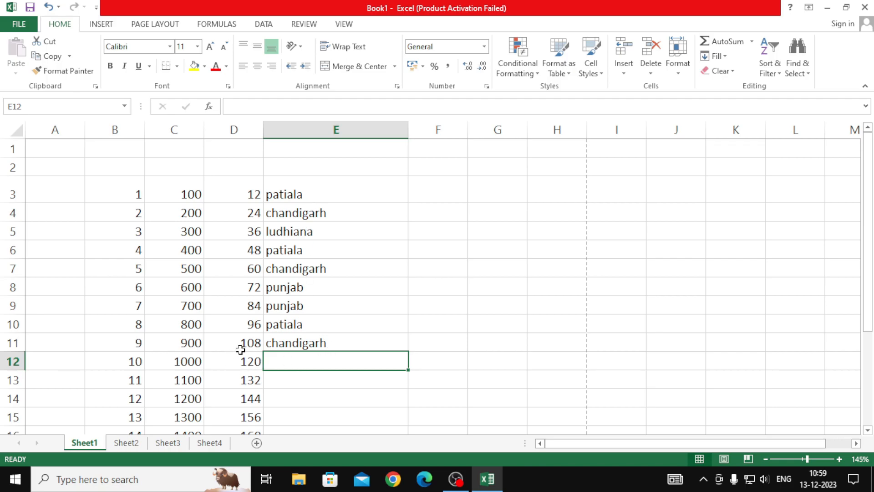
{"action": "left_click", "coordinate": [291, 344]}
{"action": "left_click", "coordinate": [296, 360]}
{"action": "left_click", "coordinate": [330, 343]}
{"action": "left_click", "coordinate": [331, 364]}
Examine the number pair in C3:D3, the destination cell F3 and the last rows of columns C and D
{"action": "left_click_drag", "start_coordinate": [137, 194], "coordinate": [436, 195]}
{"action": "left_click", "coordinate": [436, 195]}
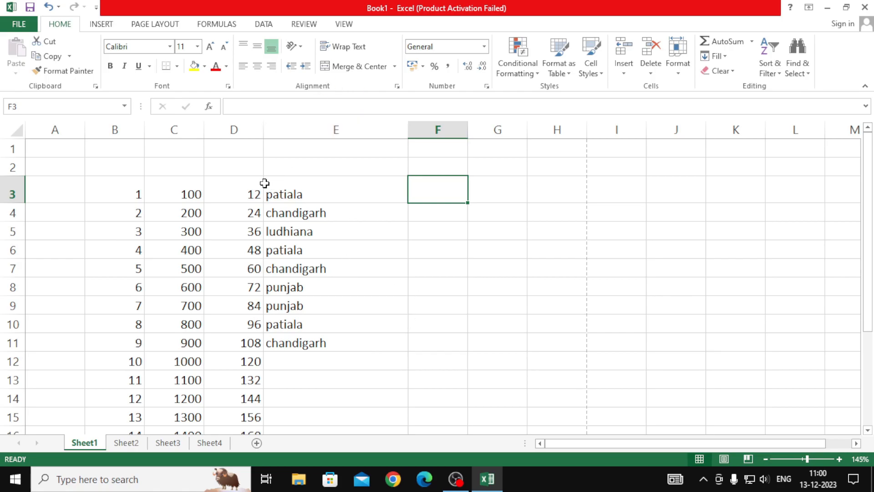
{"action": "left_click_drag", "start_coordinate": [186, 194], "coordinate": [223, 189]}
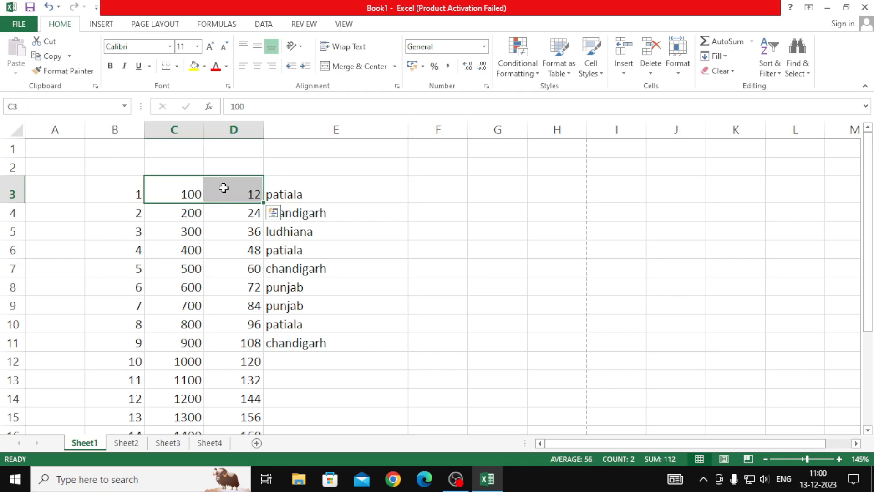
{"action": "left_click", "coordinate": [429, 193]}
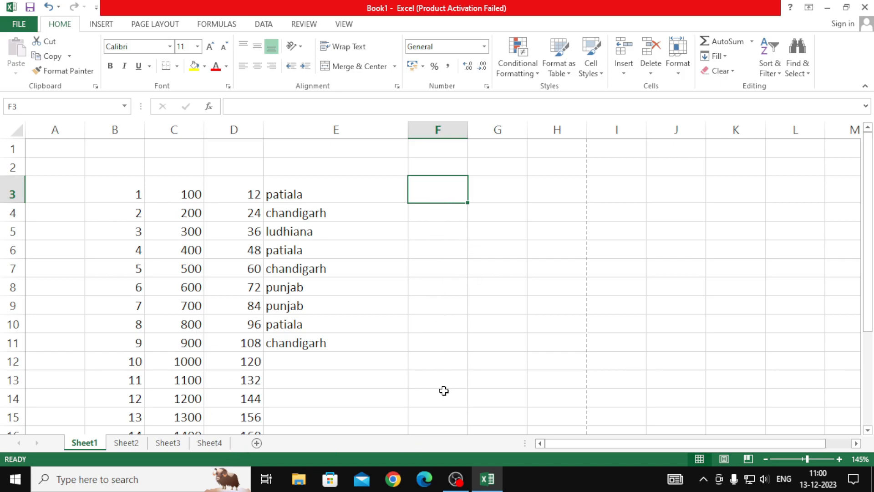
{"action": "left_click_drag", "start_coordinate": [193, 194], "coordinate": [237, 194]}
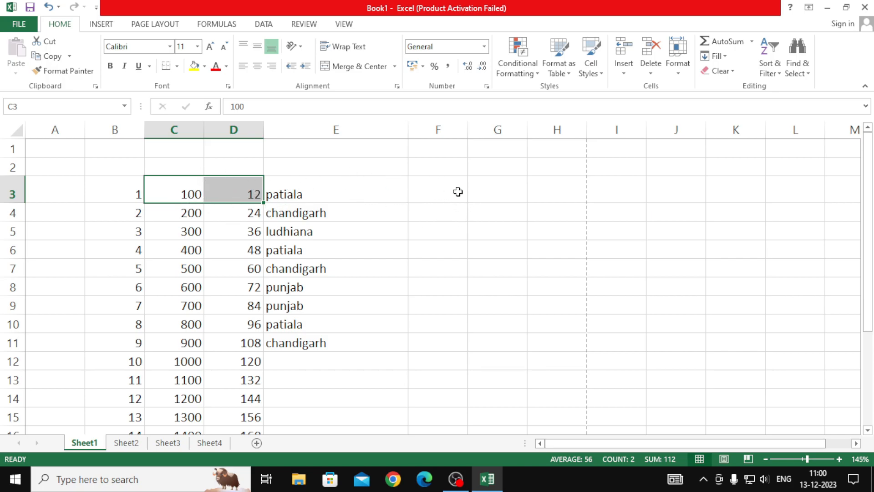
{"action": "left_click", "coordinate": [440, 194]}
{"action": "left_click_drag", "start_coordinate": [207, 194], "coordinate": [237, 193]}
{"action": "left_click", "coordinate": [415, 195]}
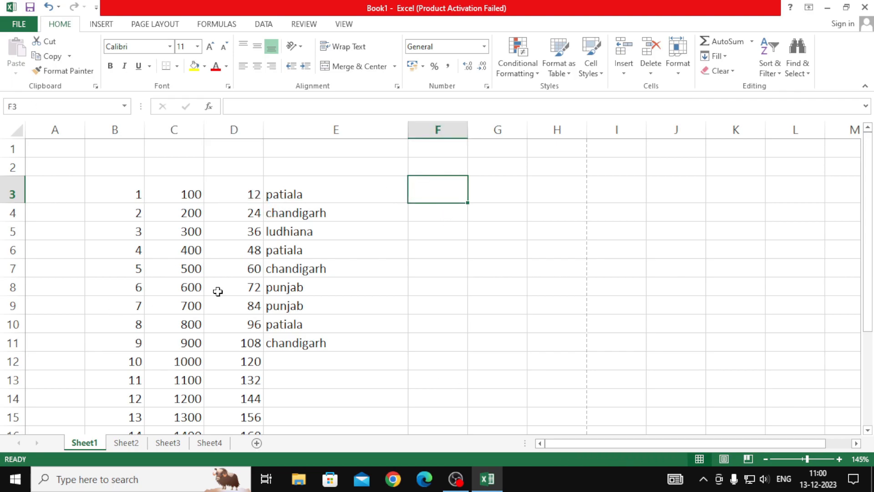
{"action": "scroll", "coordinate": [236, 383], "scroll_direction": "down", "scroll_amount": 6}
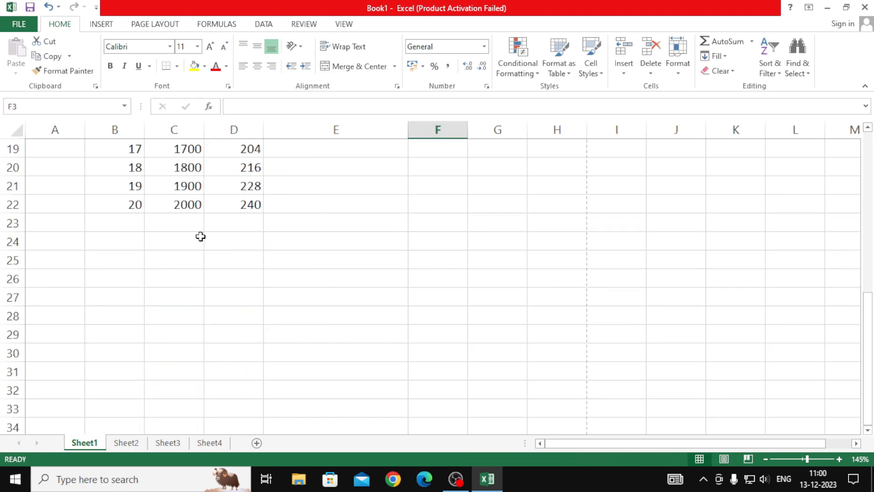
{"action": "left_click", "coordinate": [443, 205]}
{"action": "scroll", "coordinate": [443, 205], "scroll_direction": "up", "scroll_amount": 6}
{"action": "left_click_drag", "start_coordinate": [191, 195], "coordinate": [227, 196]}
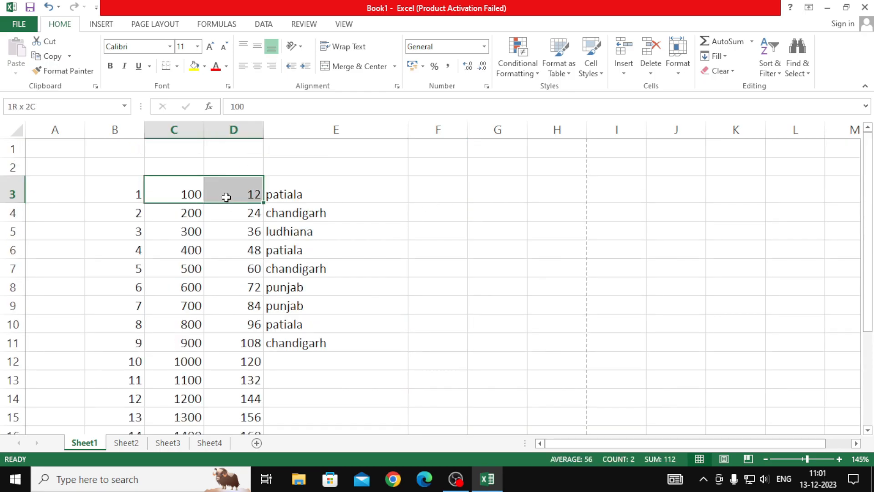
Enter the formula =C3+D3 in cell F3 to add the two numbers by cell reference
{"action": "left_click", "coordinate": [453, 194]}
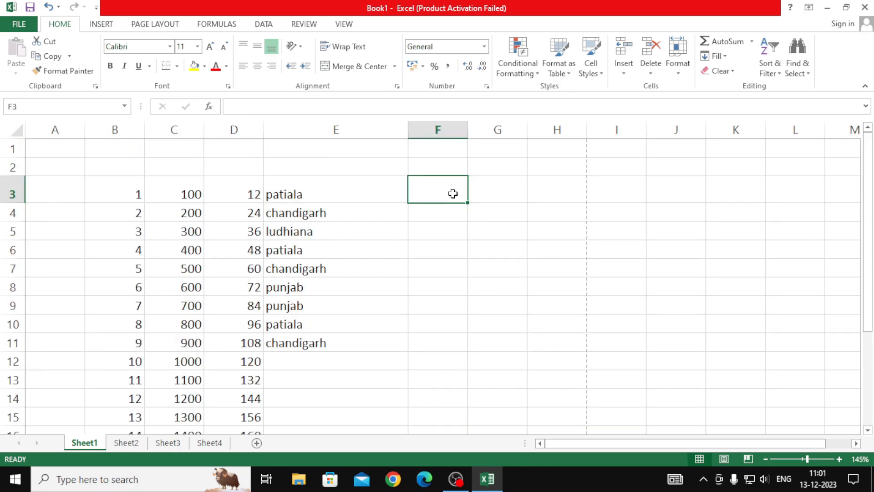
{"action": "type", "text": "="}
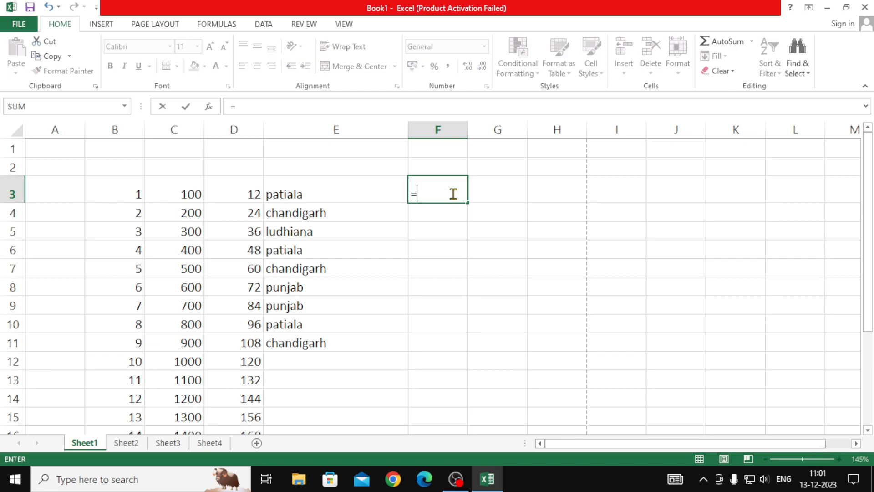
{"action": "left_click", "coordinate": [188, 196]}
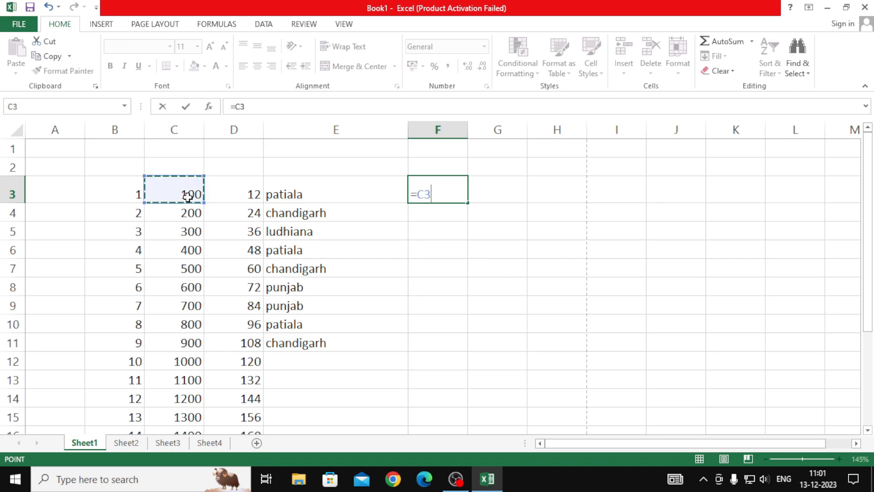
{"action": "type", "text": "+"}
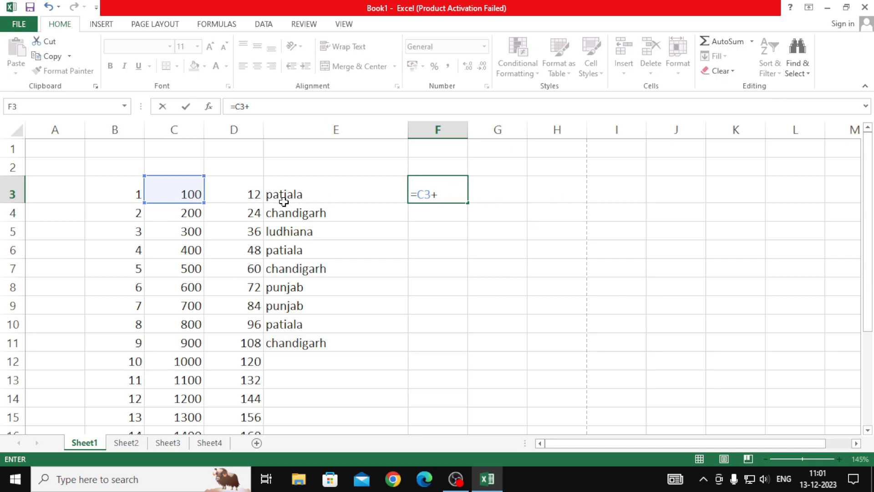
{"action": "left_click", "coordinate": [246, 189]}
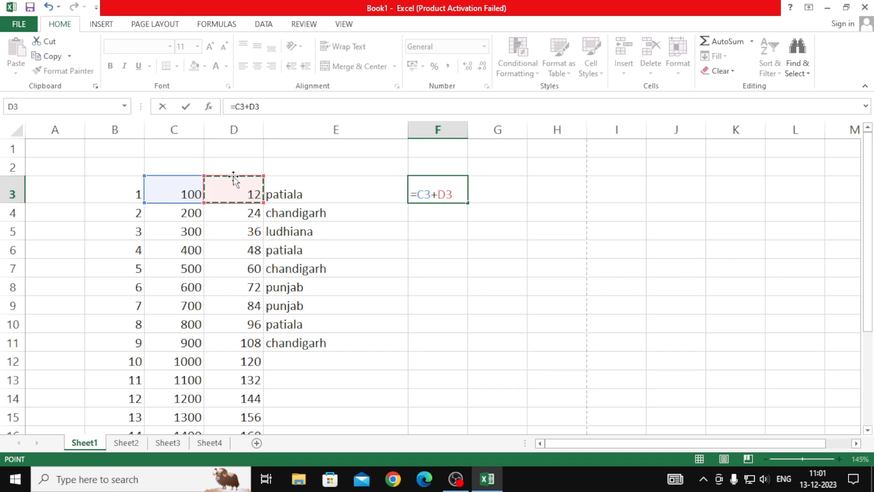
{"action": "key", "text": "Return"}
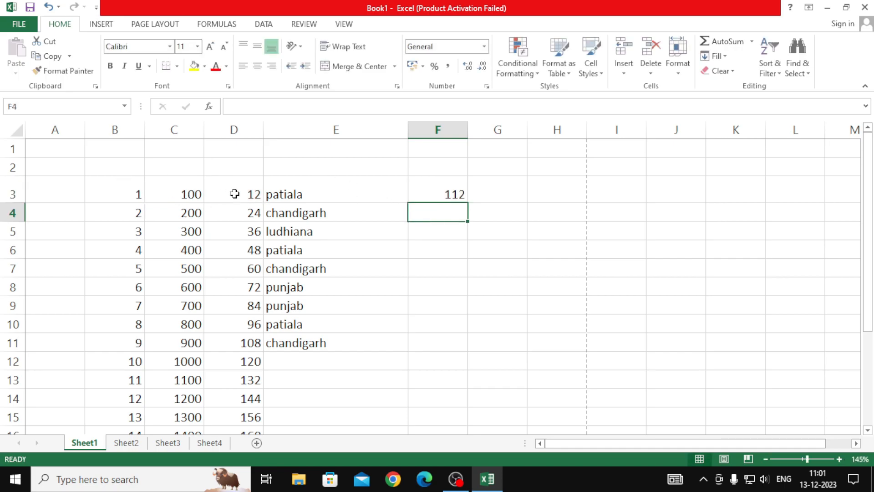
Change the value in C3 to 10 to test the recalculation of the sum in F3
{"action": "left_click", "coordinate": [437, 193]}
{"action": "left_click", "coordinate": [196, 194]}
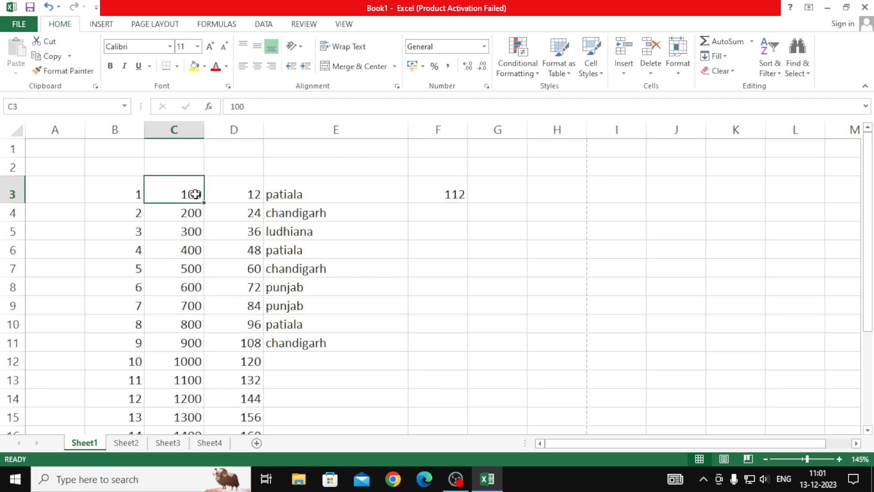
{"action": "type", "text": "10"}
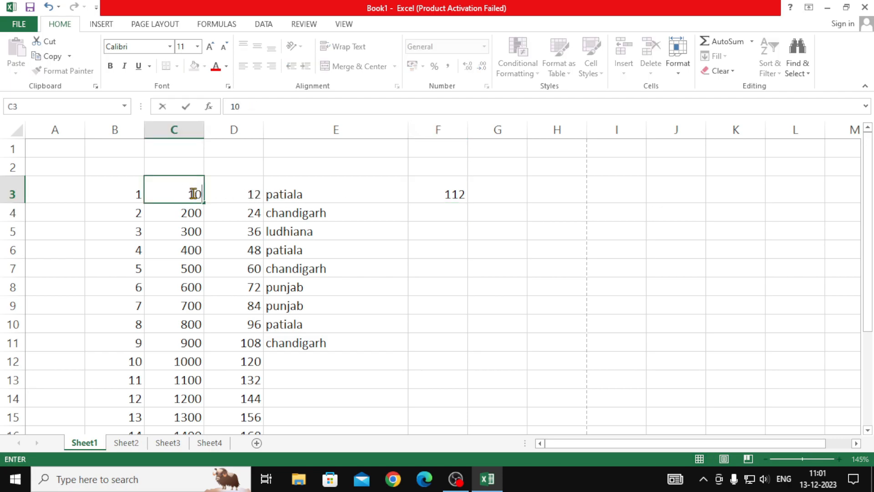
{"action": "key", "text": "Return"}
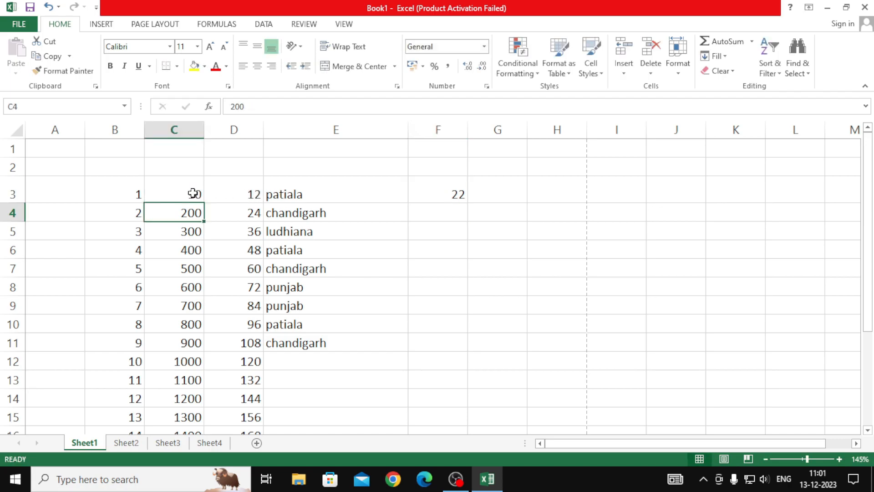
Set the value in C3 to 100 to test the recalculation of the formula in F3
{"action": "left_click", "coordinate": [426, 201]}
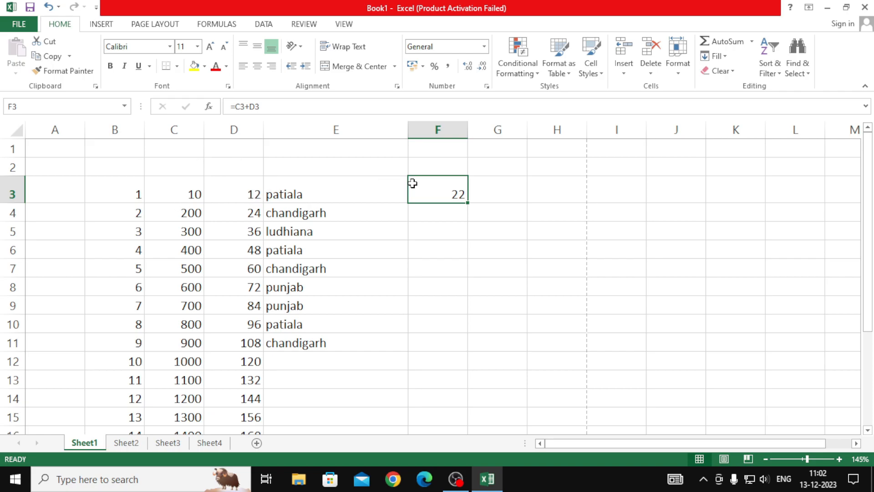
{"action": "left_click", "coordinate": [188, 199]}
{"action": "type", "text": "1"}
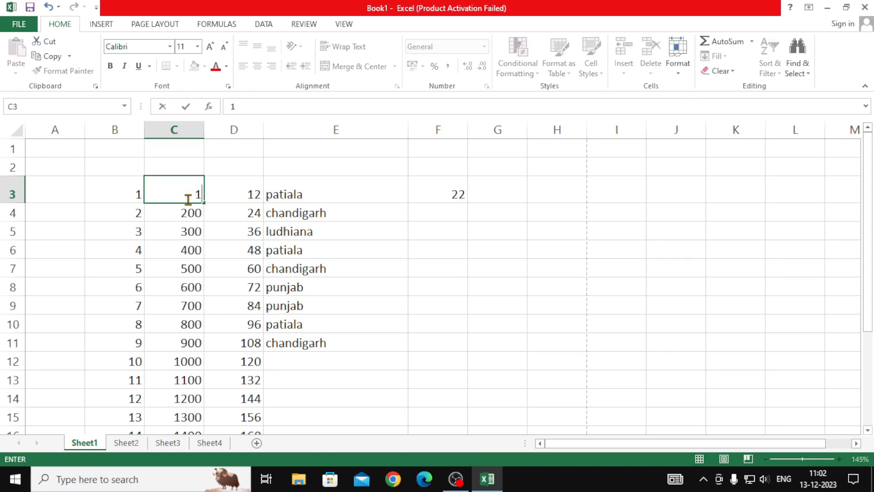
{"action": "type", "text": "00"}
{"action": "key", "text": "Return"}
Fill the addition formula from F3 down to F15
{"action": "left_click_drag", "start_coordinate": [185, 195], "coordinate": [205, 196]}
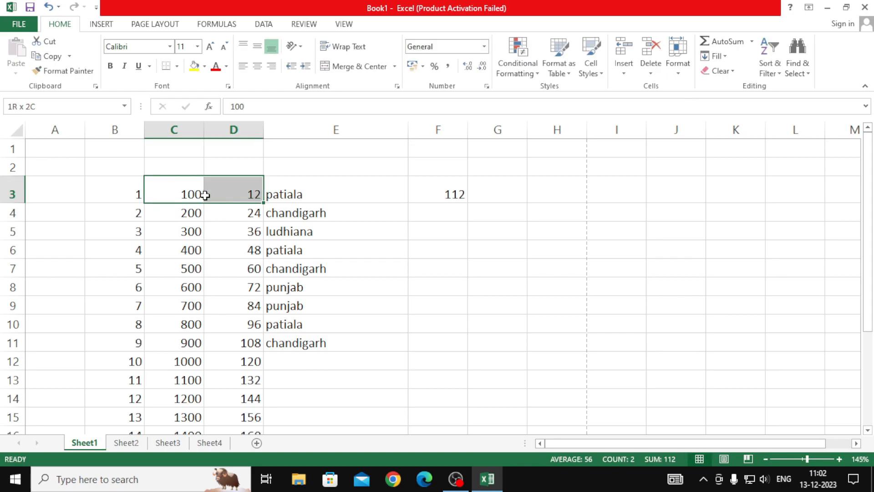
{"action": "left_click", "coordinate": [446, 200]}
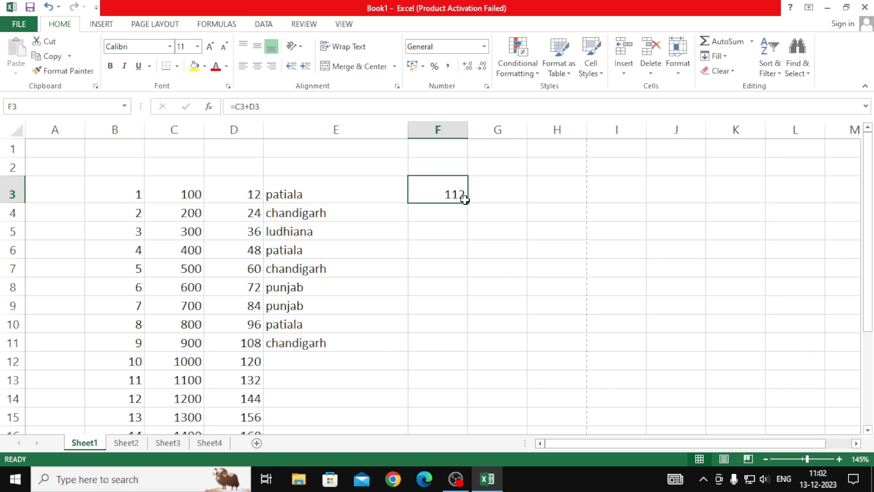
{"action": "left_click_drag", "start_coordinate": [469, 203], "coordinate": [434, 418]}
Examine the copied formulas in F4, F5 and F6 and the column C and D cells they refer to
{"action": "left_click", "coordinate": [442, 212]}
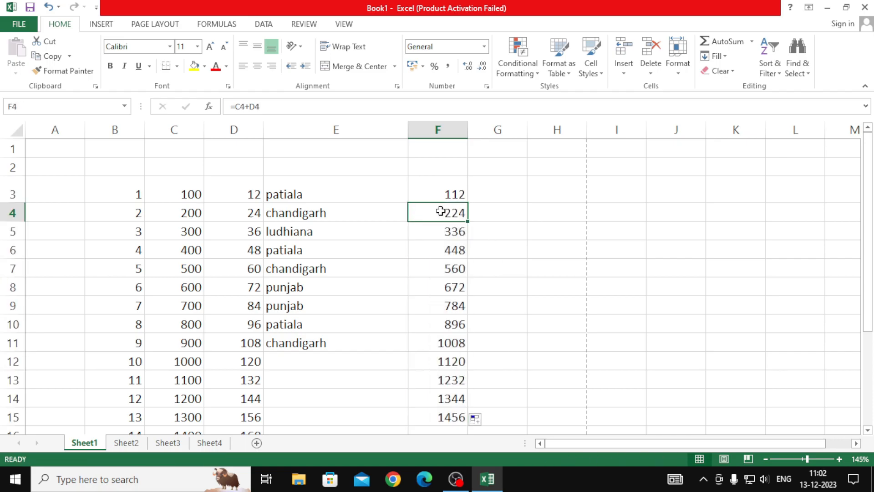
{"action": "left_click_drag", "start_coordinate": [198, 216], "coordinate": [228, 213]}
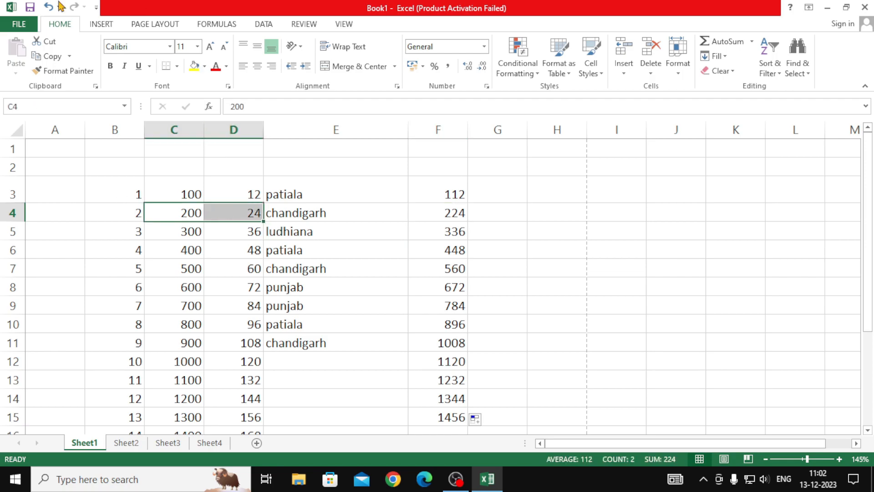
{"action": "left_click", "coordinate": [444, 214]}
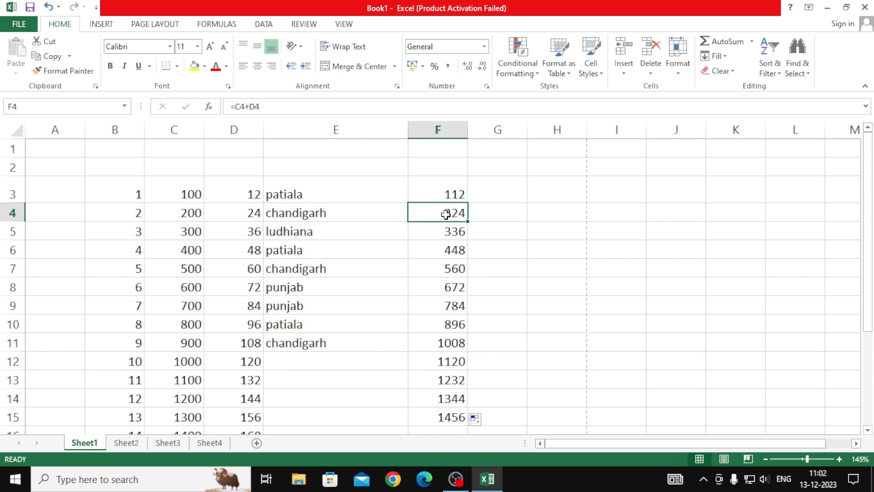
{"action": "left_click", "coordinate": [239, 233]}
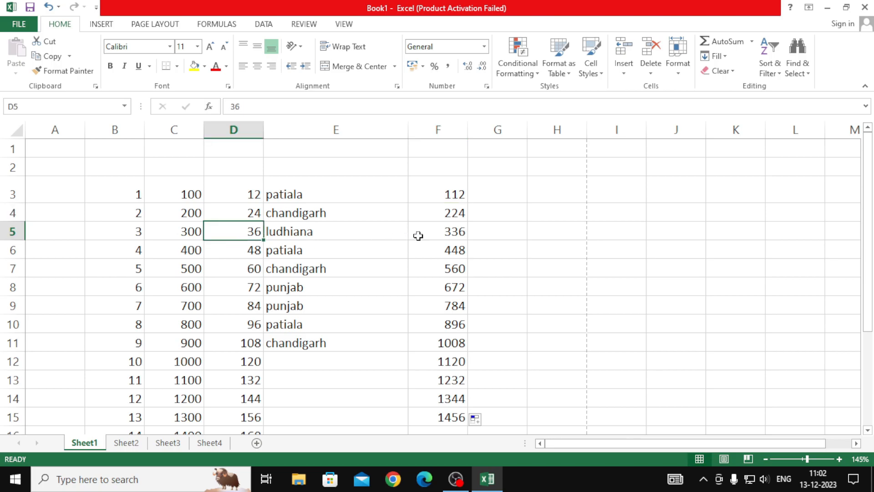
{"action": "left_click", "coordinate": [437, 234]}
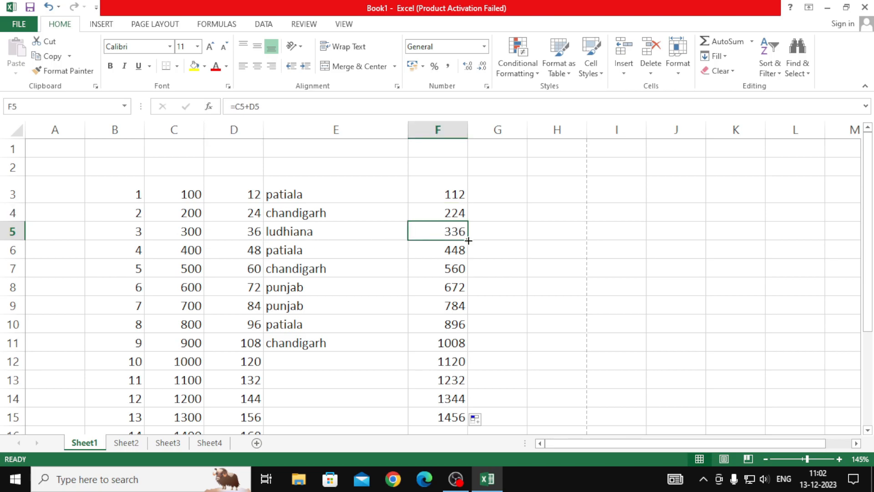
{"action": "double_click", "coordinate": [446, 234]}
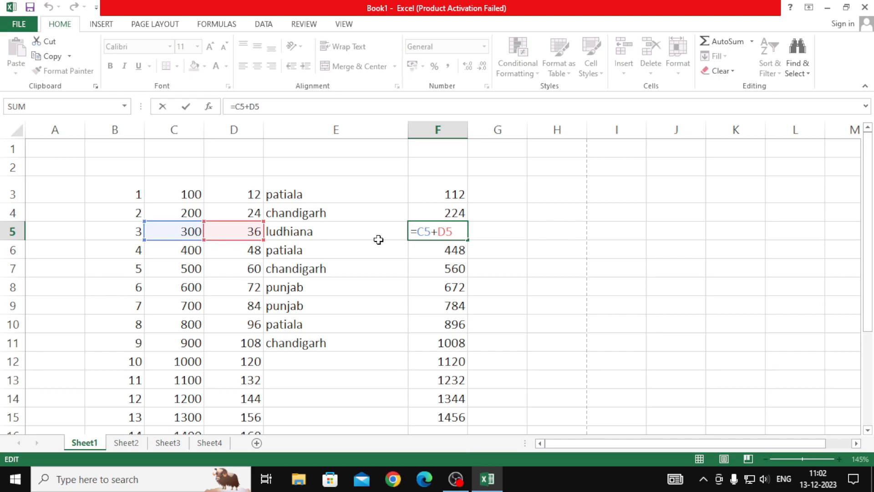
{"action": "left_click", "coordinate": [449, 251]}
{"action": "left_click", "coordinate": [181, 251]}
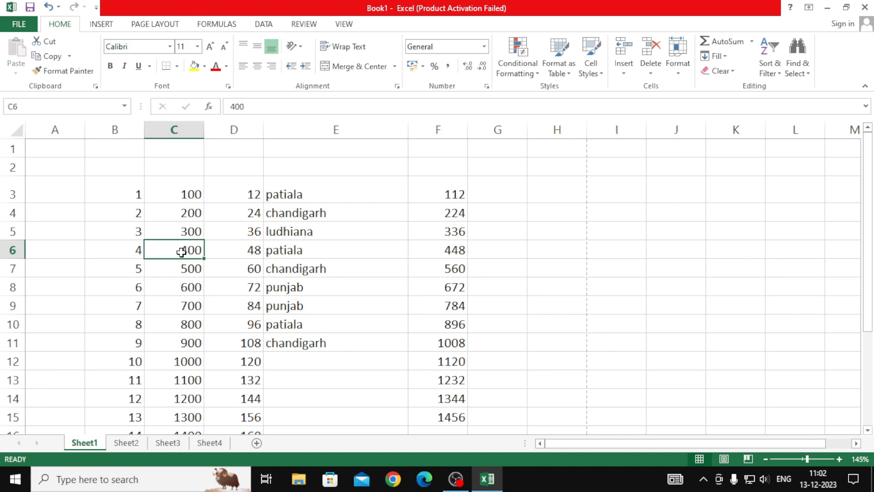
{"action": "left_click", "coordinate": [235, 250]}
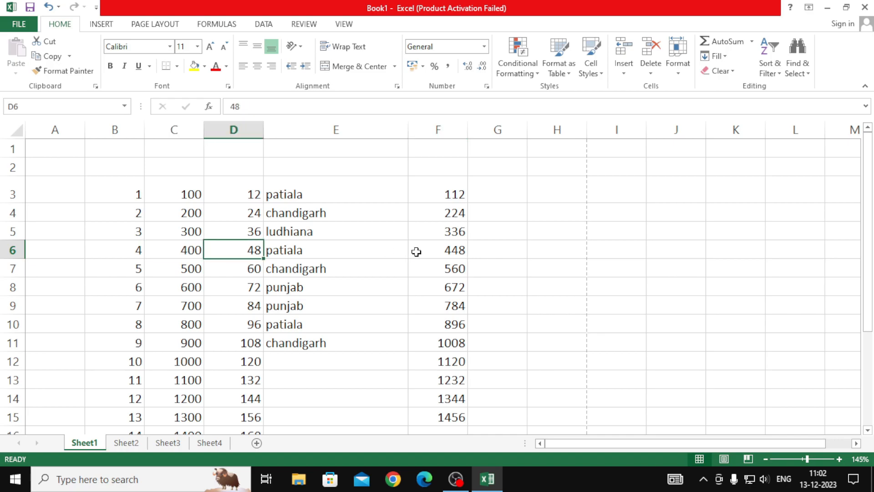
{"action": "left_click", "coordinate": [430, 250]}
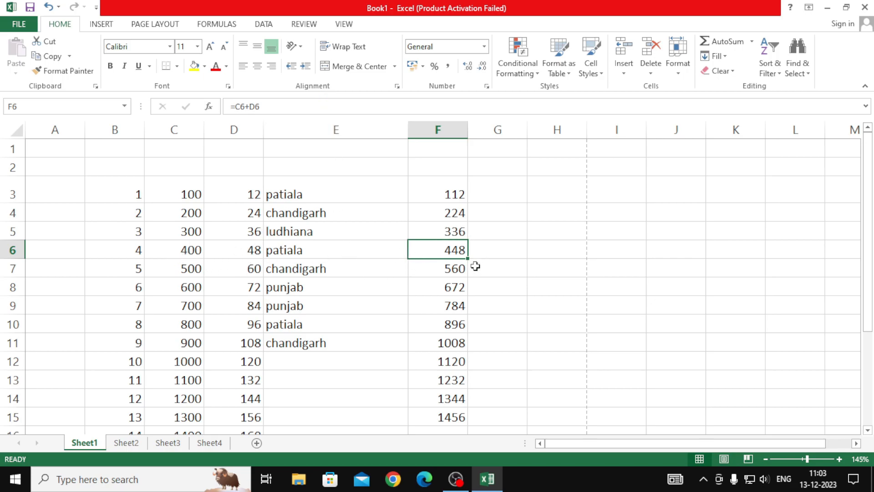
Extend the addition formula from F15 down to F22, the last data row, and check its source cells C22:D22
{"action": "left_click", "coordinate": [452, 199]}
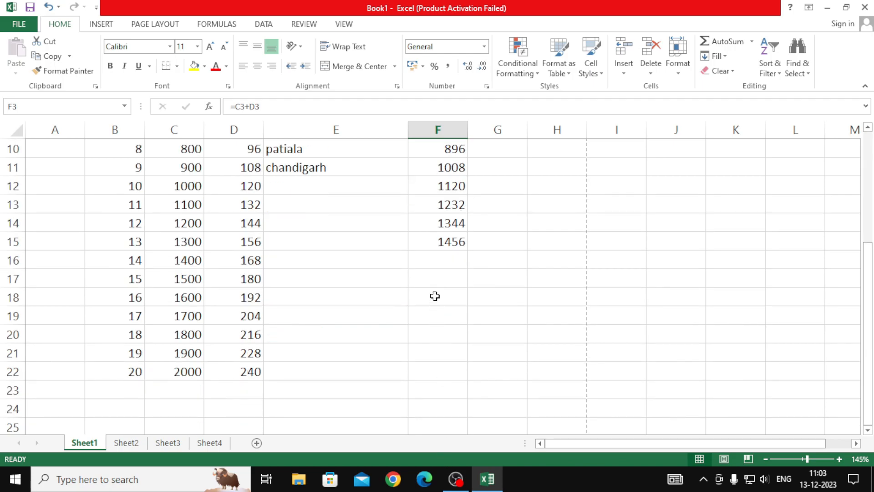
{"action": "left_click", "coordinate": [429, 246]}
{"action": "left_click_drag", "start_coordinate": [470, 250], "coordinate": [453, 378]}
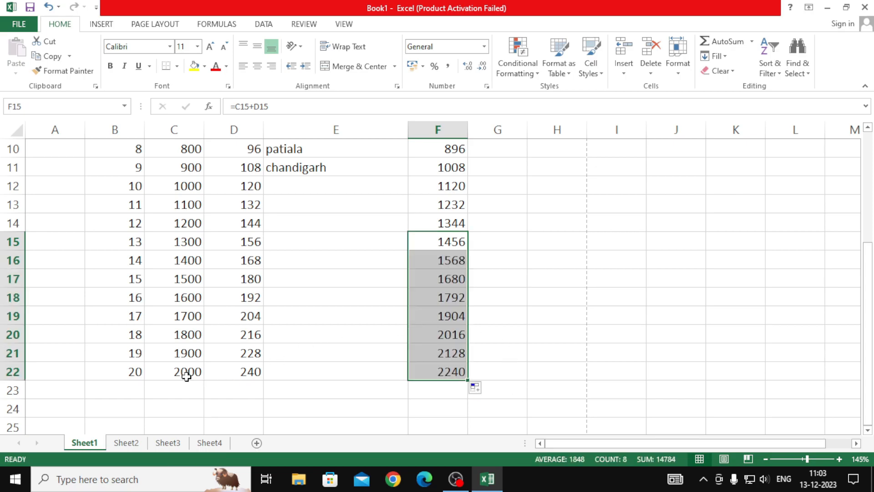
{"action": "left_click_drag", "start_coordinate": [145, 373], "coordinate": [248, 370]}
Set the value in C3 to 10 and check the sum in F3 against C3 and D3
{"action": "key", "text": "ctrl+Up"}
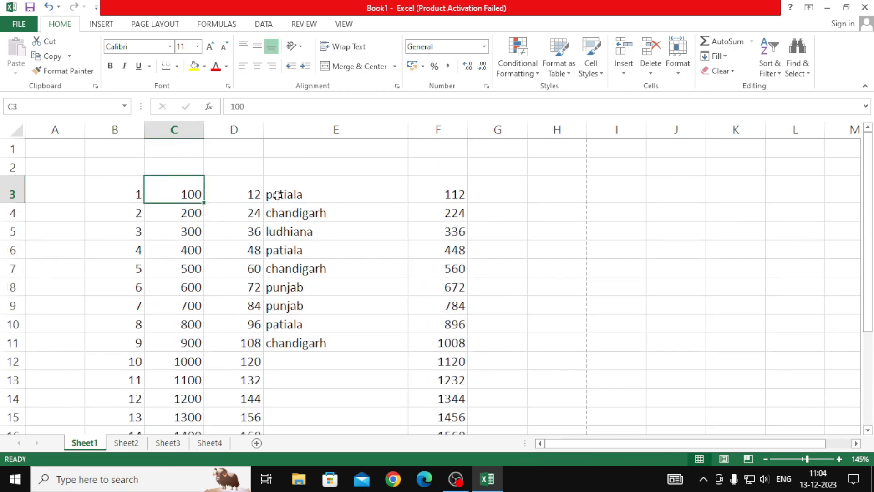
{"action": "type", "text": "1"}
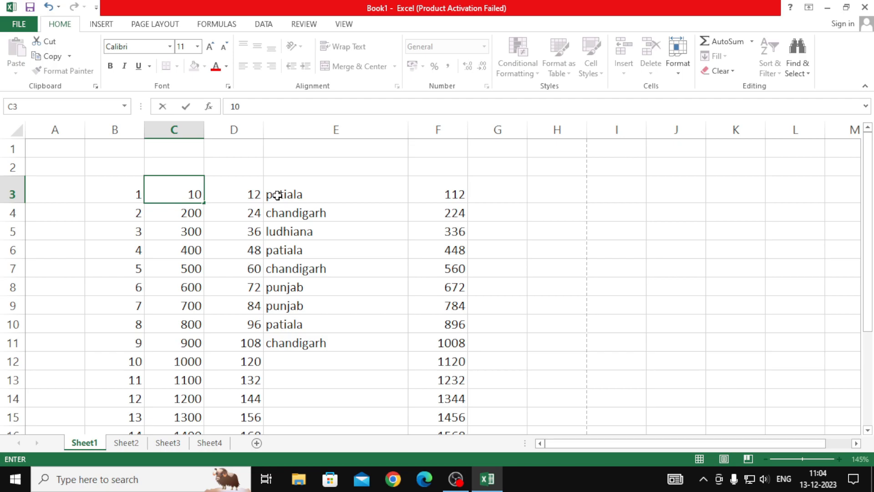
{"action": "key", "text": "Return"}
{"action": "left_click", "coordinate": [443, 194]}
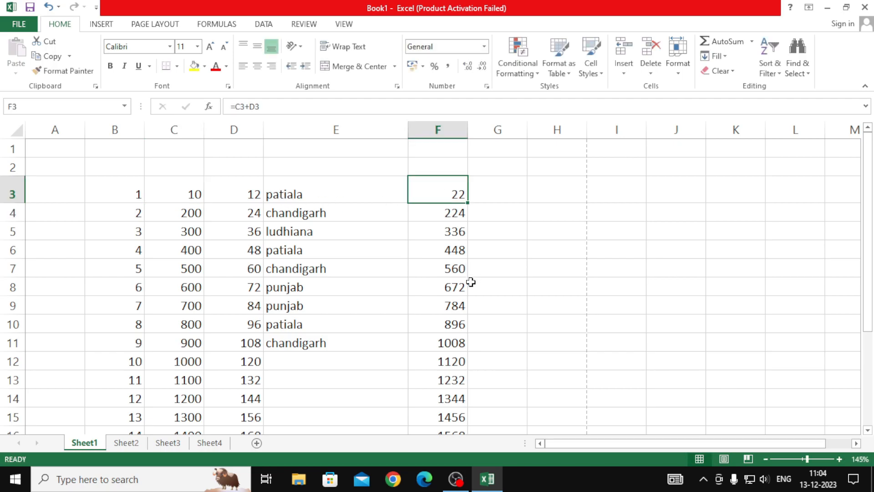
{"action": "left_click", "coordinate": [184, 195]}
{"action": "left_click", "coordinate": [244, 188]}
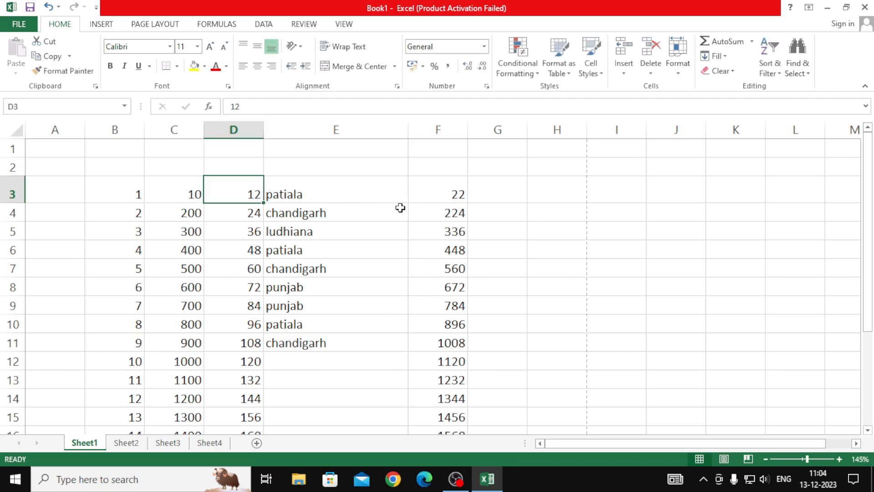
{"action": "left_click", "coordinate": [458, 190]}
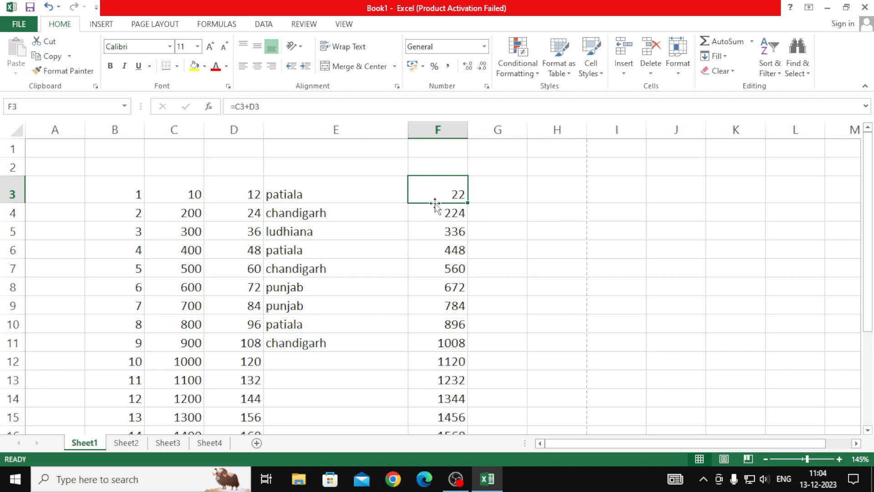
{"action": "left_click_drag", "start_coordinate": [184, 218], "coordinate": [237, 318]}
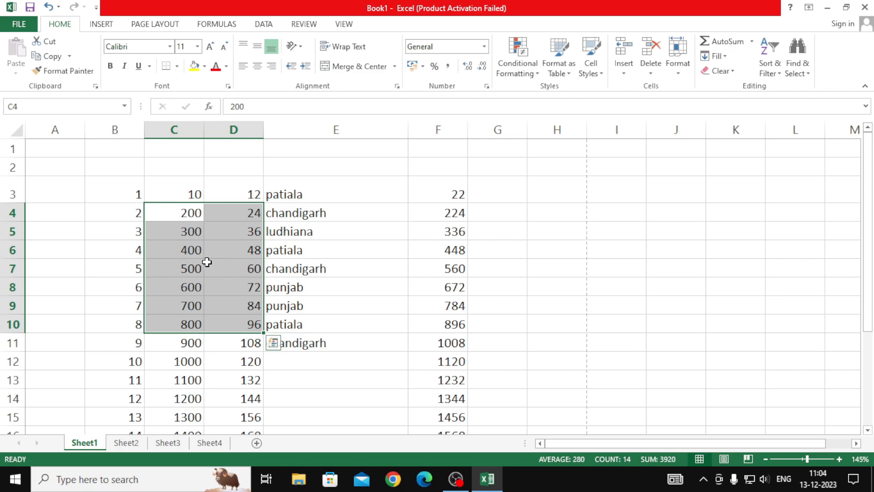
{"action": "left_click", "coordinate": [449, 195]}
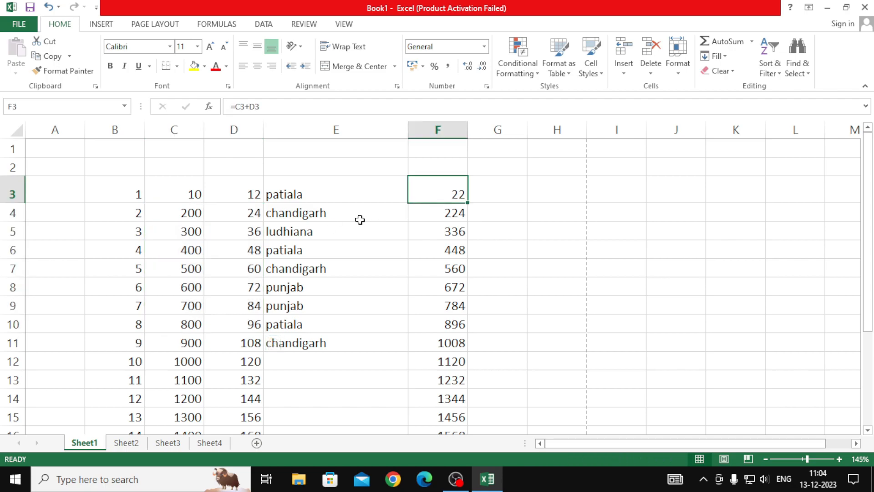
Set the value in D3 to 10 and check the sum in F3
{"action": "left_click", "coordinate": [251, 194]}
{"action": "type", "text": "10"}
{"action": "key", "text": "Return"}
{"action": "left_click", "coordinate": [438, 193]}
{"action": "left_click", "coordinate": [170, 196]}
{"action": "left_click", "coordinate": [237, 187]}
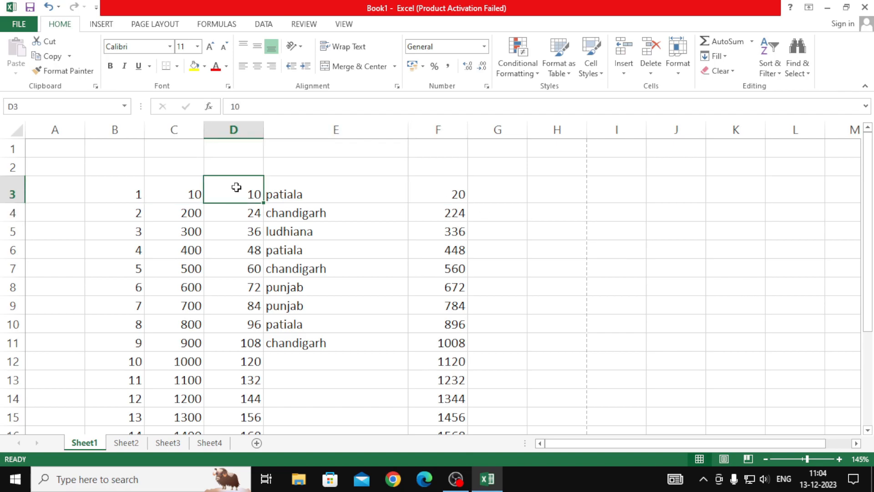
{"action": "left_click", "coordinate": [452, 193]}
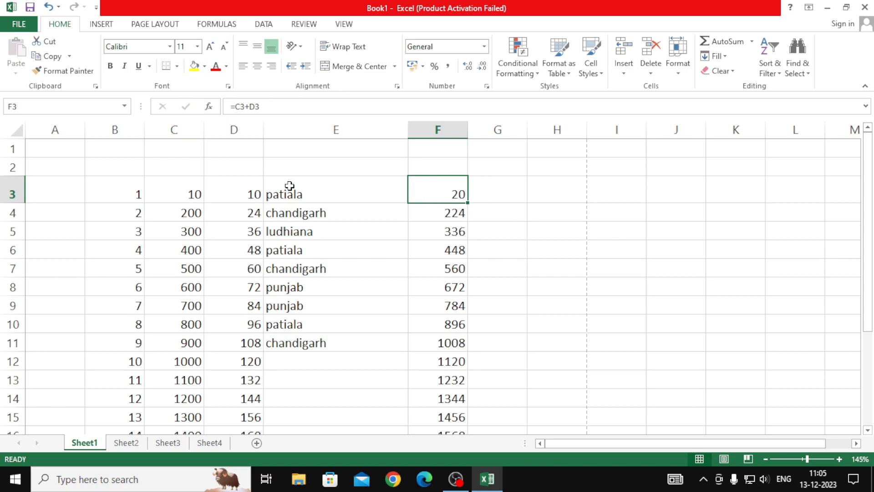
Examine how the cell references C3 and D3 are used by the formula in F3
{"action": "left_click", "coordinate": [190, 193]}
{"action": "left_click", "coordinate": [241, 192]}
{"action": "left_click", "coordinate": [195, 199]}
{"action": "left_click", "coordinate": [230, 195]}
{"action": "left_click", "coordinate": [199, 197]}
{"action": "left_click", "coordinate": [223, 196]}
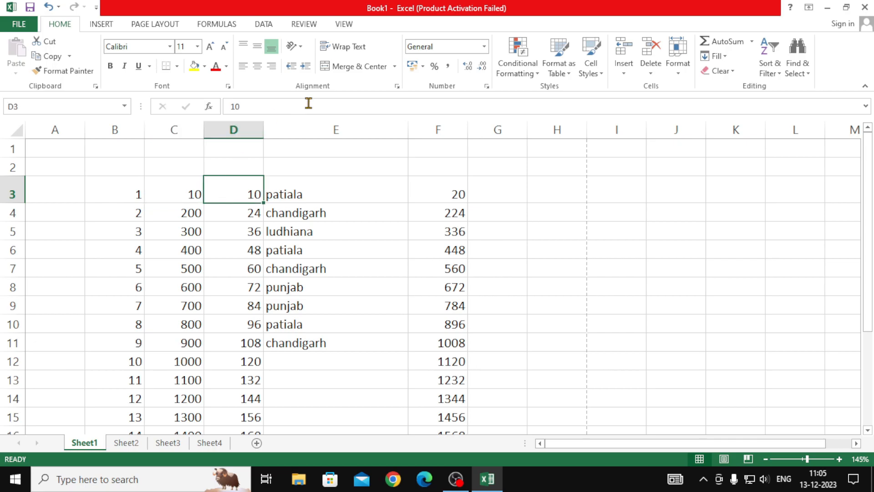
{"action": "left_click", "coordinate": [445, 195]}
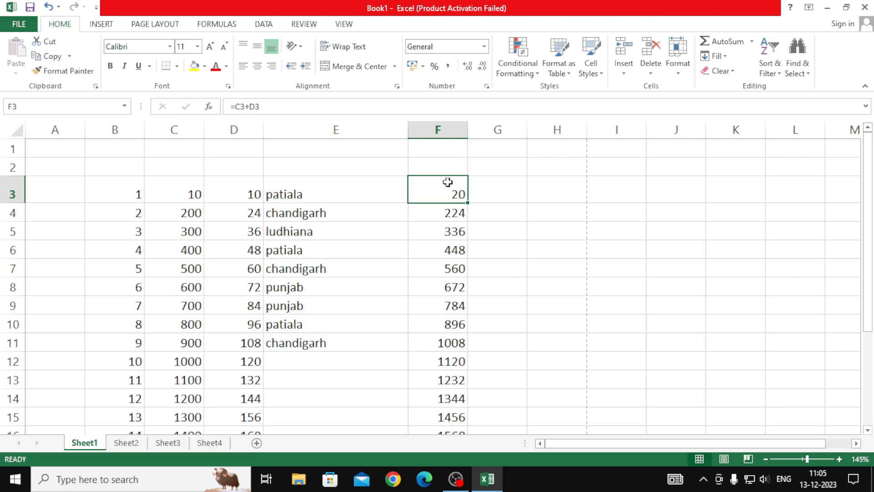
{"action": "left_click", "coordinate": [542, 190]}
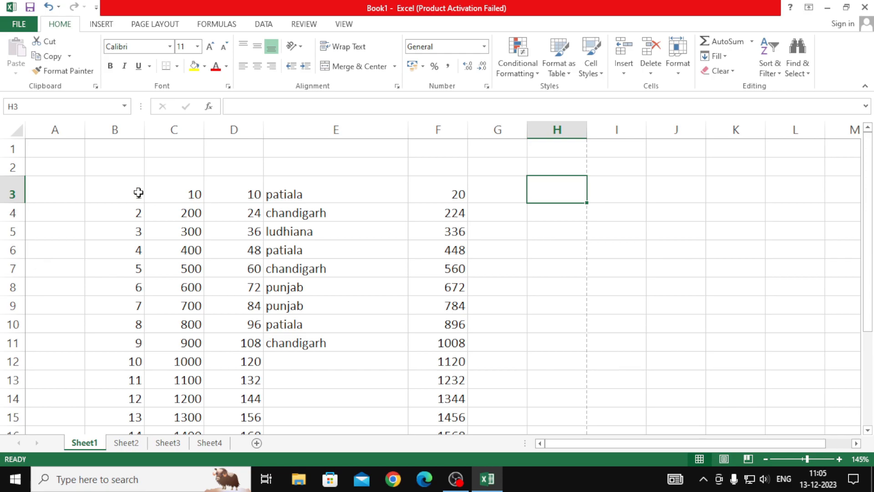
{"action": "left_click", "coordinate": [276, 192]}
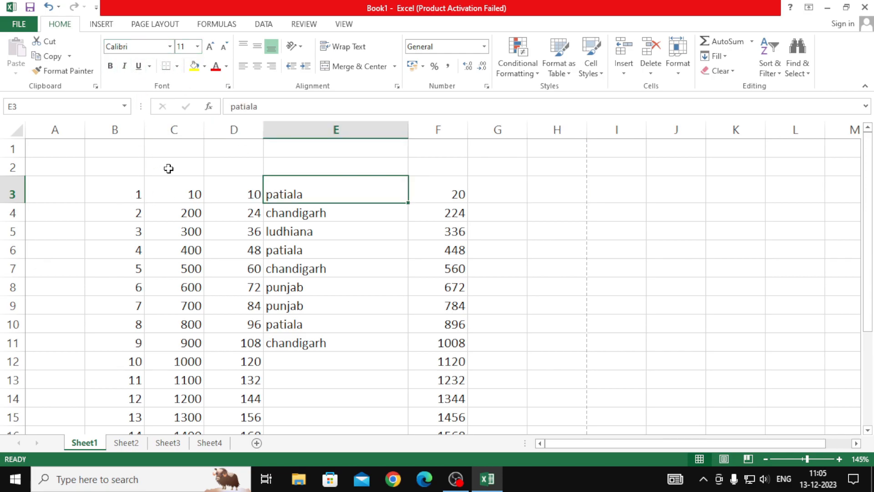
Format the row 3 cells B3:F3 as bold, italic and underlined
{"action": "left_click_drag", "start_coordinate": [123, 180], "coordinate": [450, 196]}
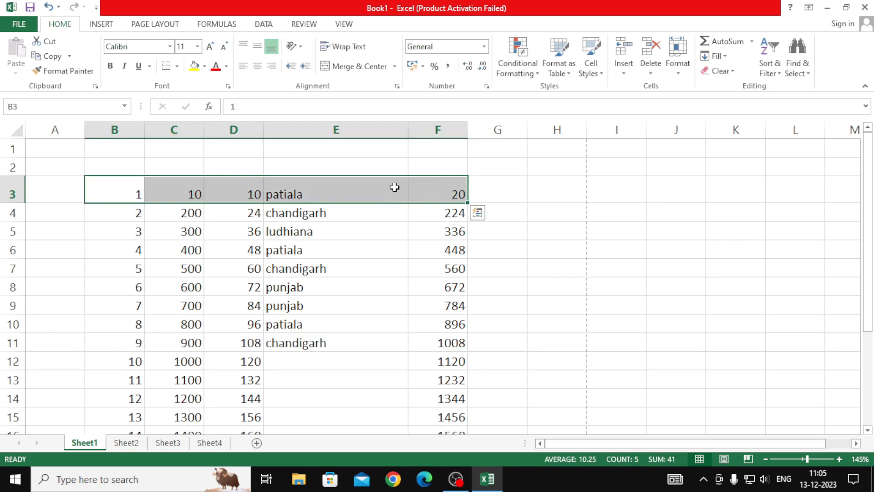
{"action": "left_click", "coordinate": [112, 67]}
{"action": "left_click", "coordinate": [127, 67]}
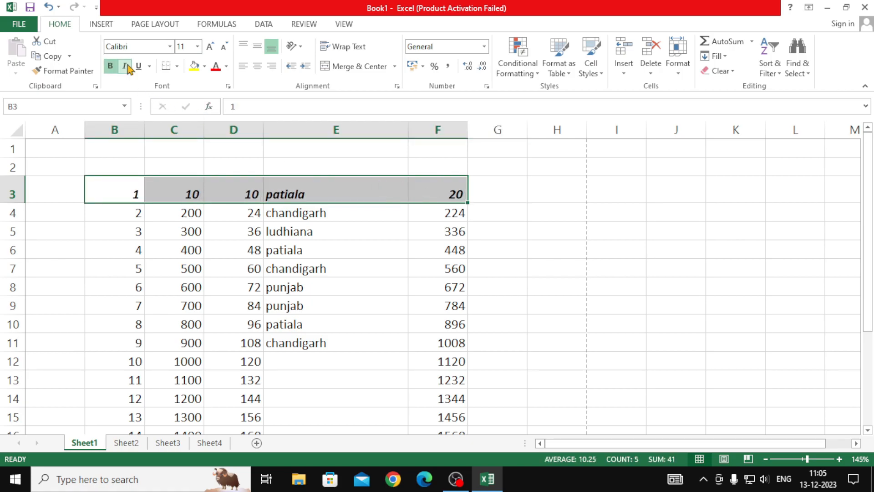
{"action": "left_click", "coordinate": [137, 67]}
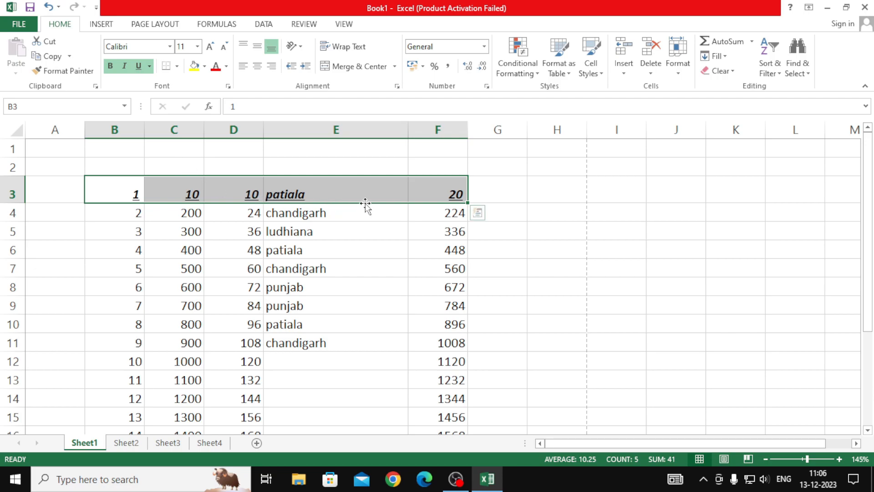
{"action": "left_click", "coordinate": [347, 245]}
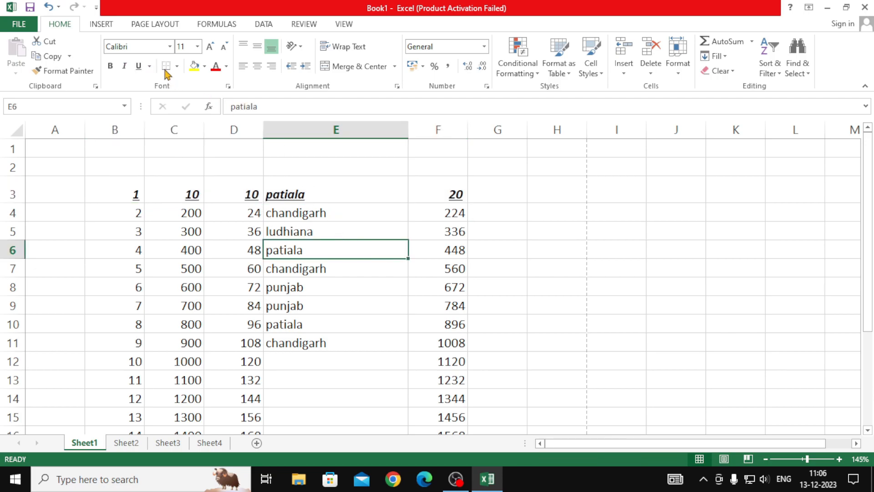
Select the table range B3:F11, check the print preview of the sheet and return to the worksheet
{"action": "left_click_drag", "start_coordinate": [128, 195], "coordinate": [438, 343]}
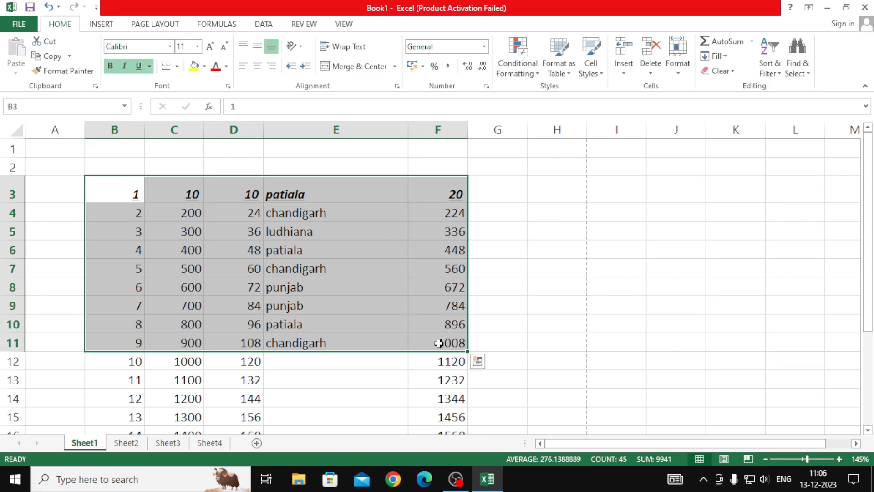
{"action": "key", "text": "ctrl+p"}
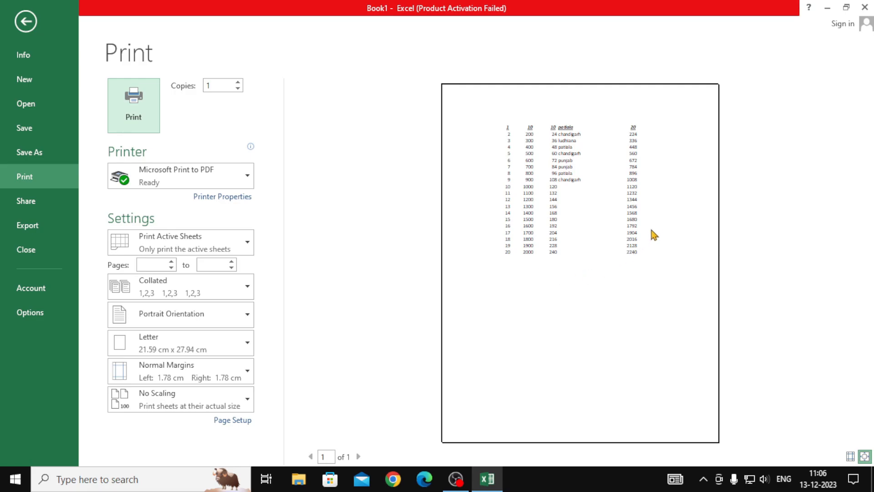
{"action": "left_click", "coordinate": [26, 21]}
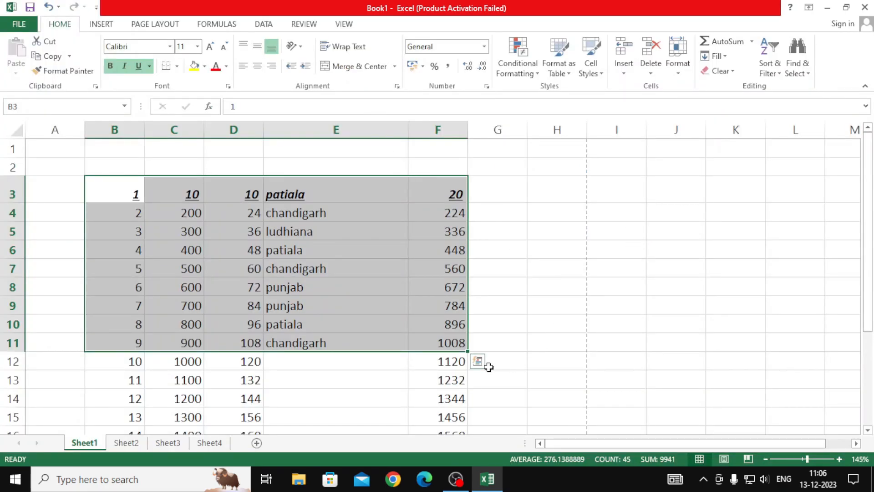
Apply all borders to the table range B3:F11, check the print preview and return to the worksheet
{"action": "scroll", "coordinate": [500, 359], "scroll_direction": "down", "scroll_amount": 3}
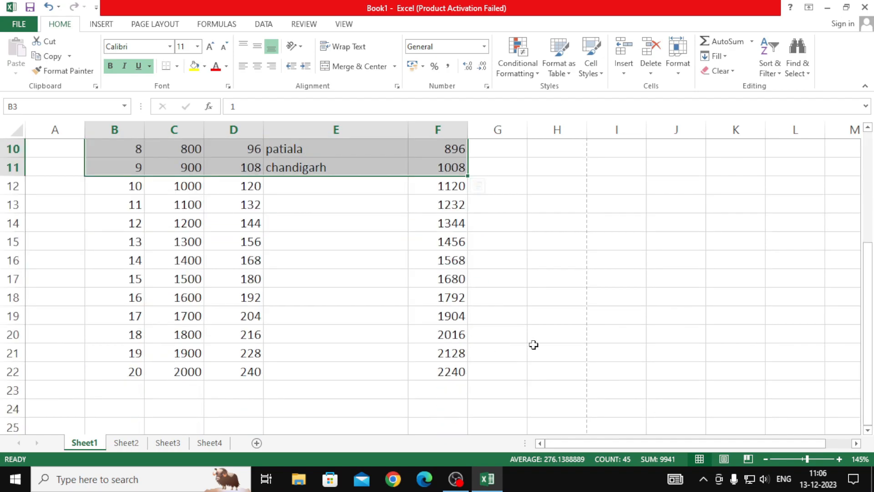
{"action": "scroll", "coordinate": [533, 345], "scroll_direction": "up", "scroll_amount": 3}
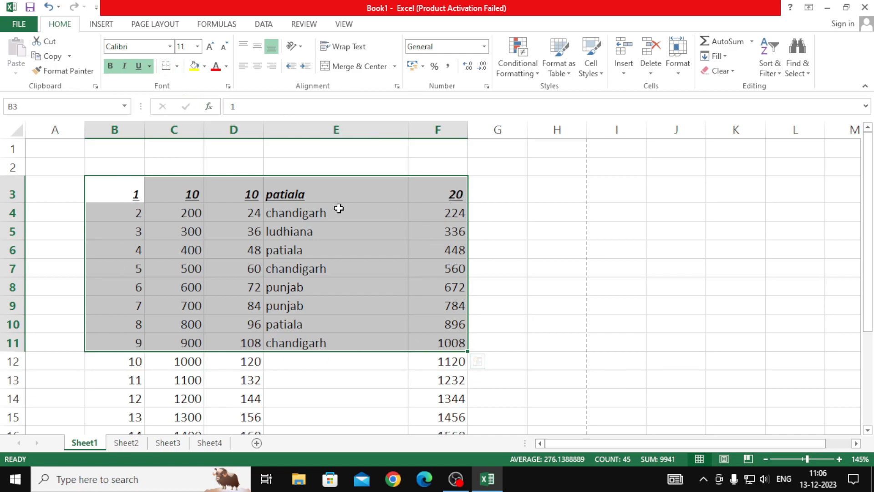
{"action": "left_click", "coordinate": [178, 66]}
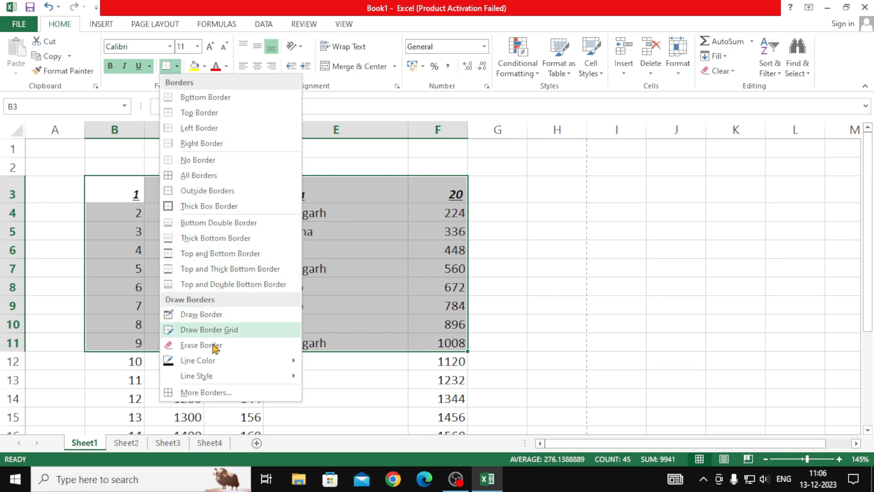
{"action": "left_click", "coordinate": [222, 391]}
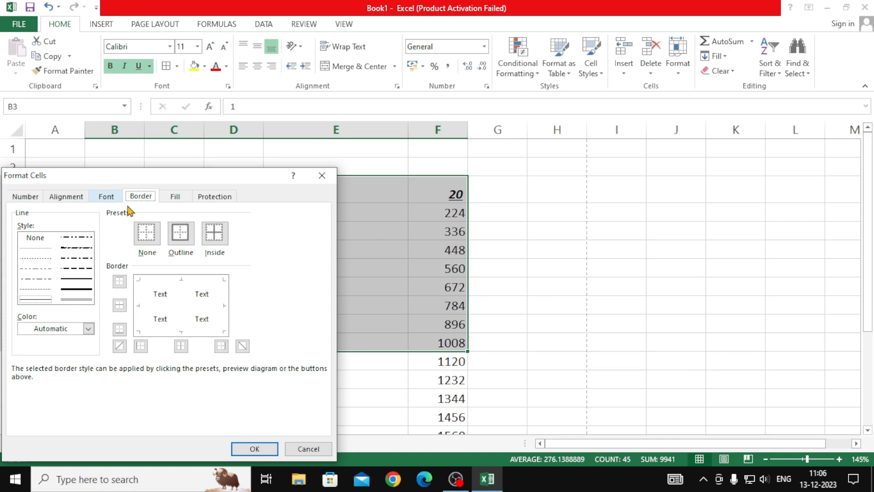
{"action": "left_click", "coordinate": [319, 177]}
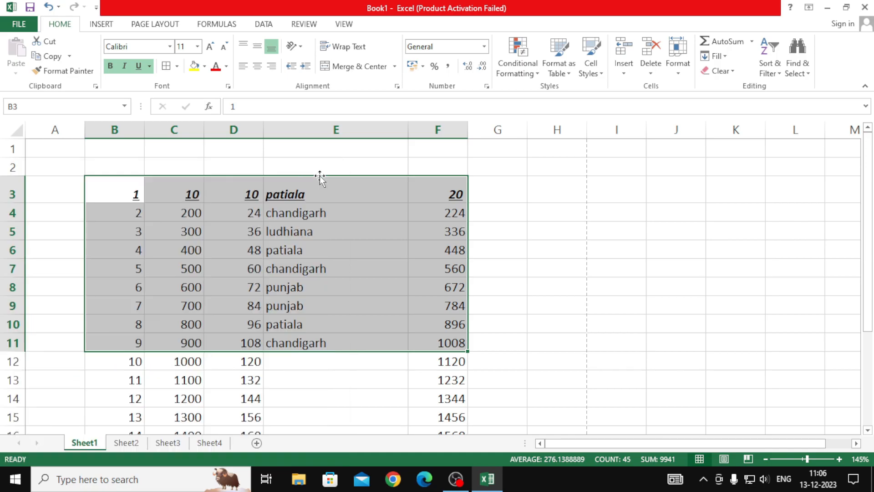
{"action": "left_click", "coordinate": [178, 72]}
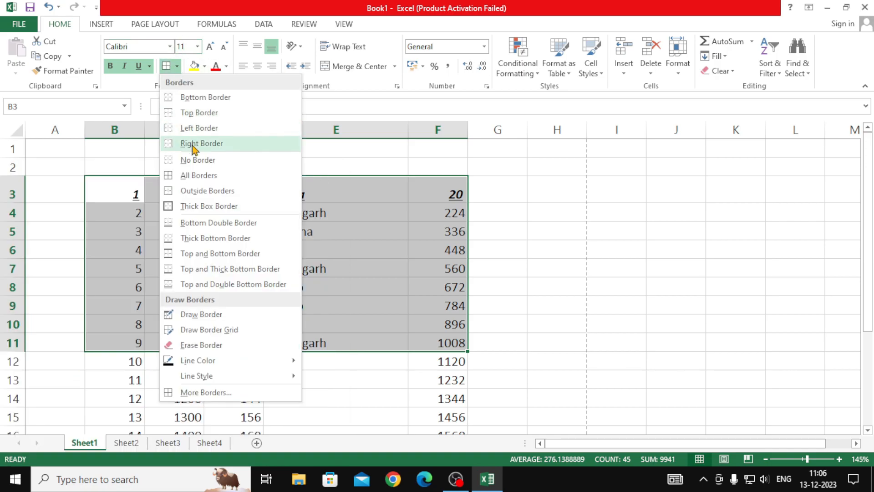
{"action": "left_click", "coordinate": [174, 176]}
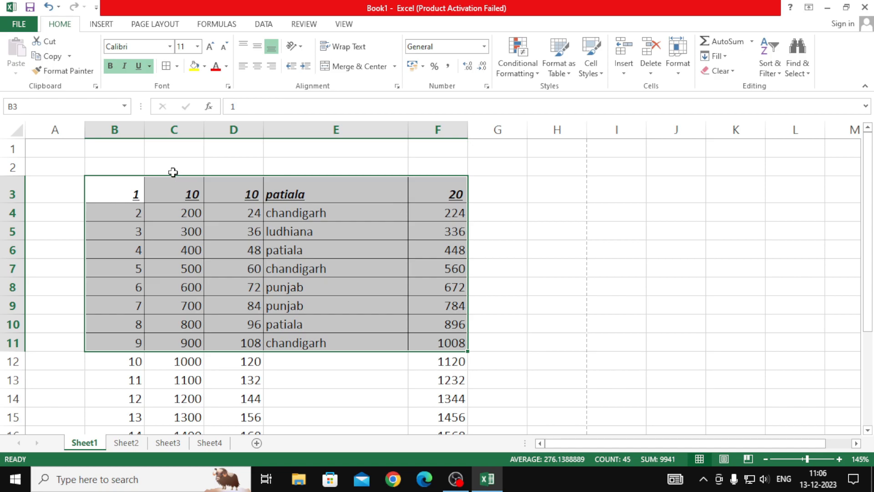
{"action": "key", "text": "ctrl+p"}
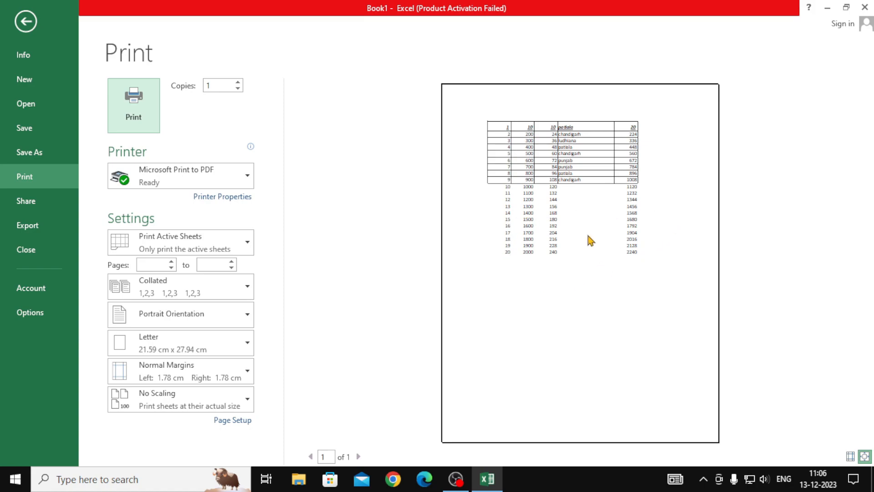
{"action": "left_click", "coordinate": [25, 22]}
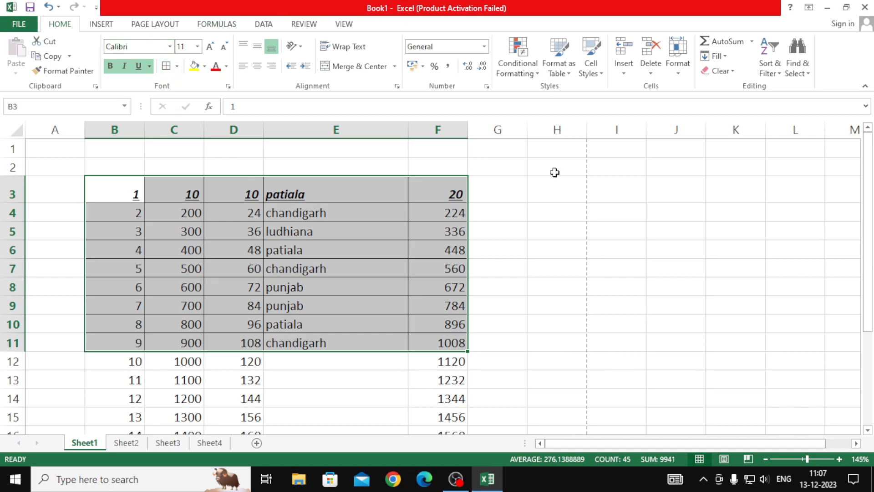
Give the row 3 cells B3:F3 a light grey fill and red text in font size 12
{"action": "left_click_drag", "start_coordinate": [456, 192], "coordinate": [133, 195]}
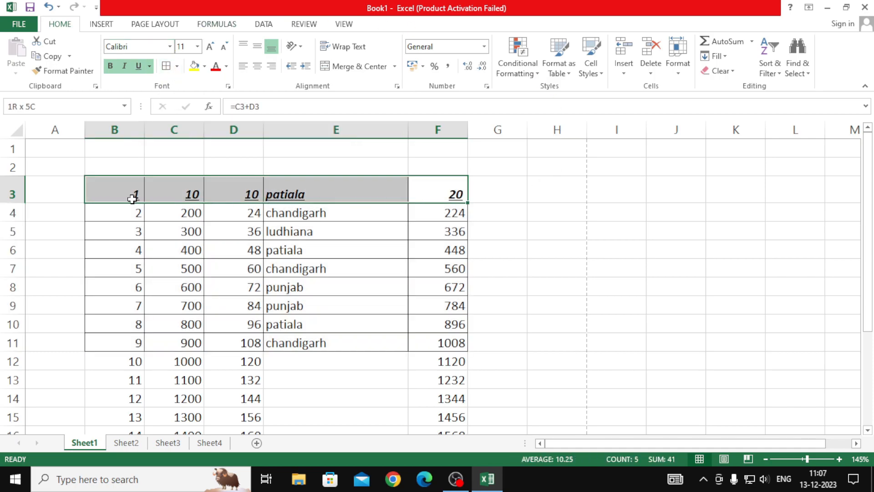
{"action": "left_click", "coordinate": [204, 66]}
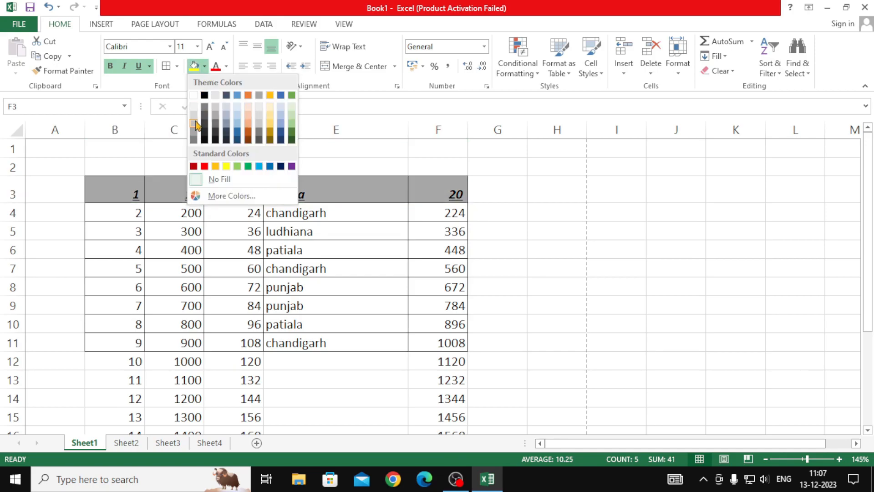
{"action": "left_click", "coordinate": [194, 120]}
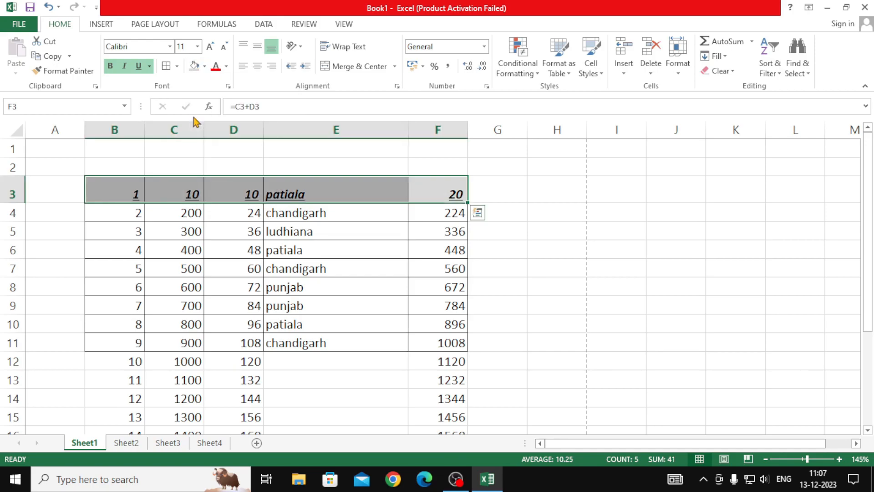
{"action": "left_click", "coordinate": [226, 67]}
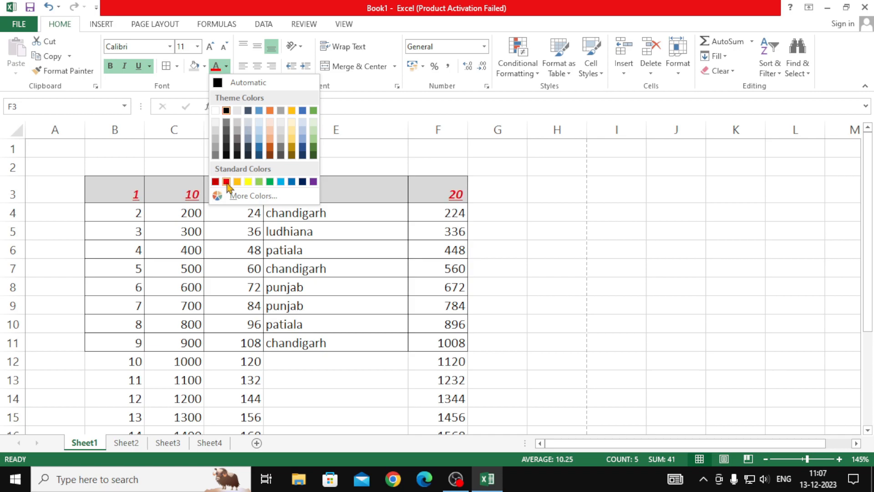
{"action": "left_click", "coordinate": [225, 181]}
{"action": "left_click", "coordinate": [210, 46]}
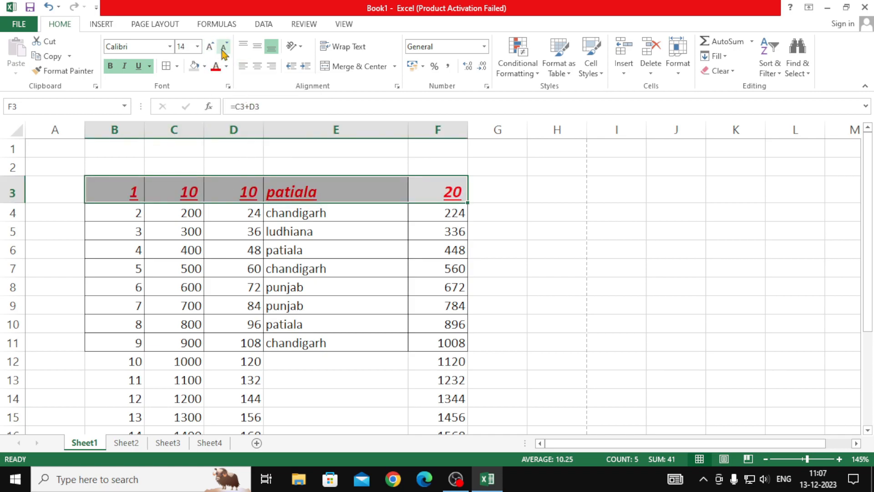
Try left, centre and right horizontal alignment on the row 3 cells B3:F3
{"action": "left_click", "coordinate": [243, 67]}
{"action": "left_click", "coordinate": [257, 67]}
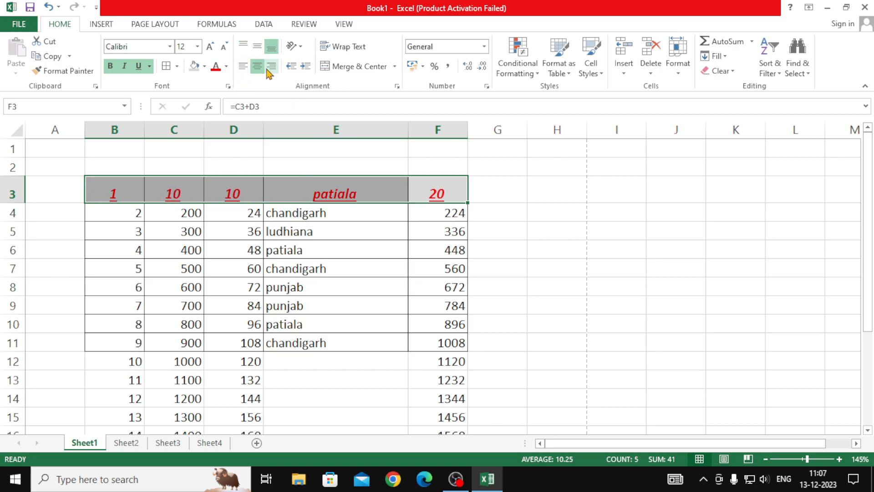
{"action": "left_click", "coordinate": [271, 68]}
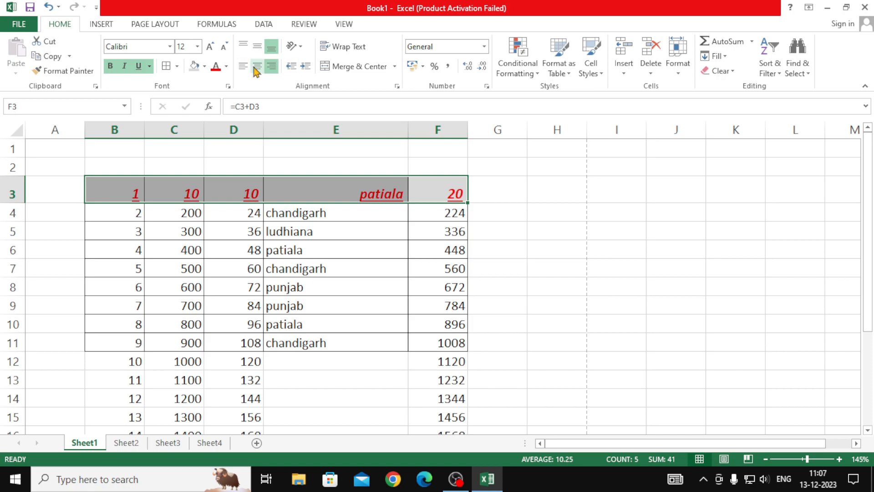
Make row 3 taller and try top, middle and bottom vertical alignment on cells B3:F3
{"action": "left_click", "coordinate": [244, 46]}
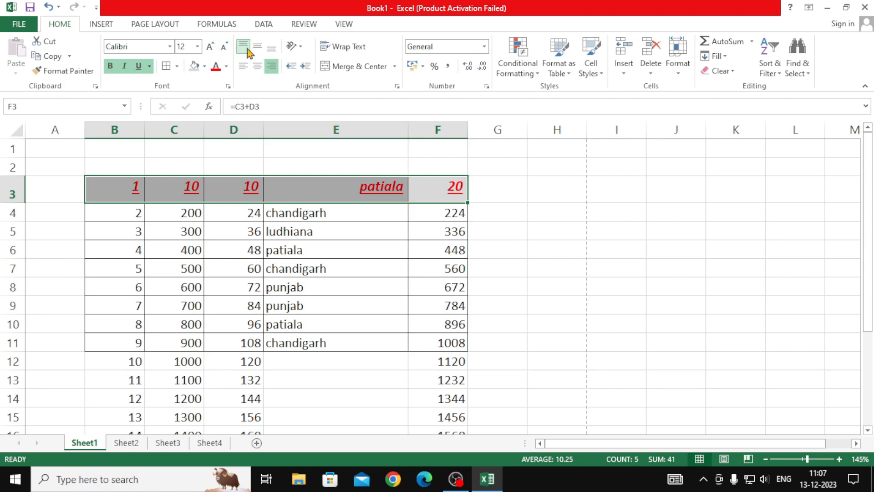
{"action": "left_click_drag", "start_coordinate": [12, 203], "coordinate": [12, 240]}
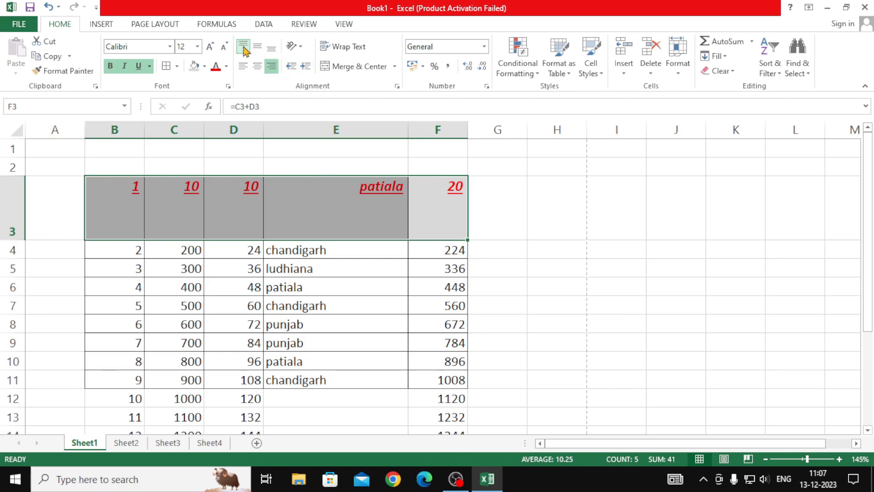
{"action": "left_click", "coordinate": [257, 46]}
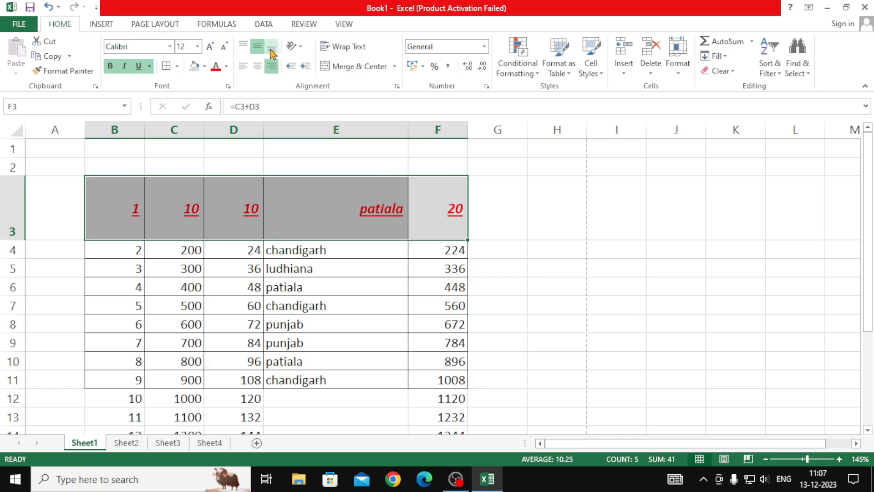
{"action": "left_click", "coordinate": [272, 49]}
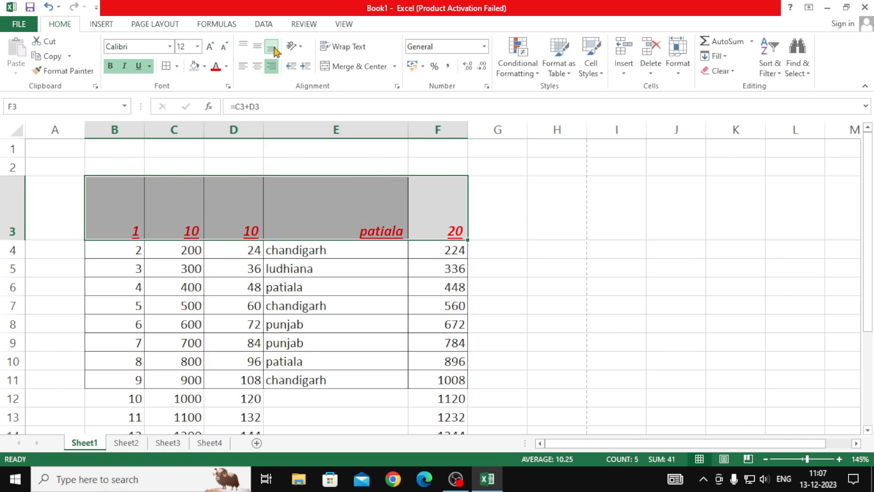
Try left alignment on B3:F3, and centre the cell contents both vertically and horizontally
{"action": "left_click", "coordinate": [245, 67]}
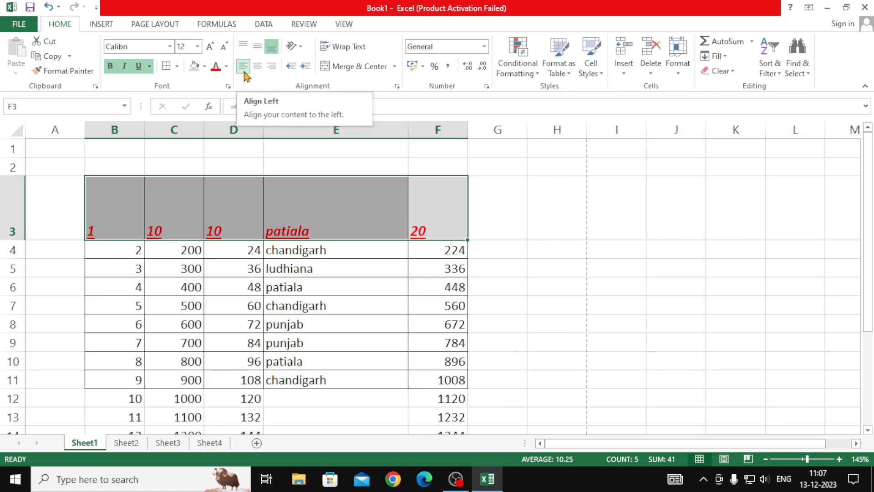
{"action": "left_click", "coordinate": [257, 46]}
{"action": "left_click", "coordinate": [257, 66]}
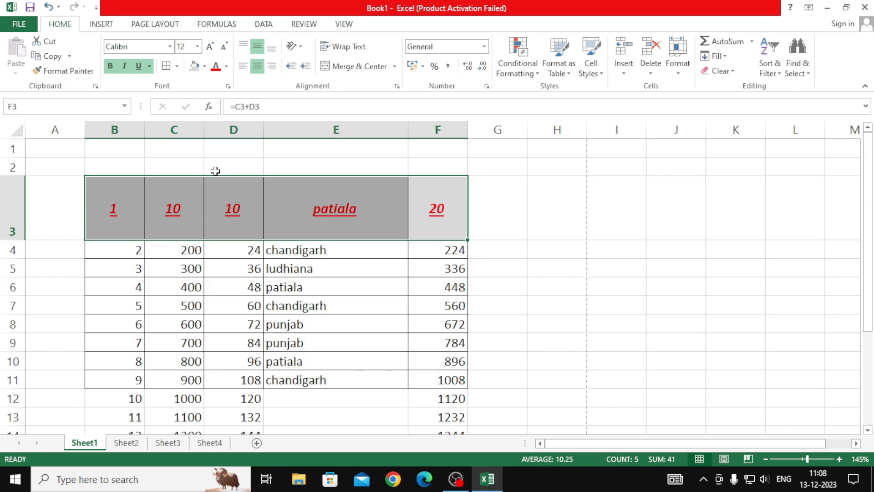
Rotate the text in B3:F3 upward, try a 45-degree angle in the cell alignment settings and apply a vertical 90-degree orientation
{"action": "left_click", "coordinate": [302, 46]}
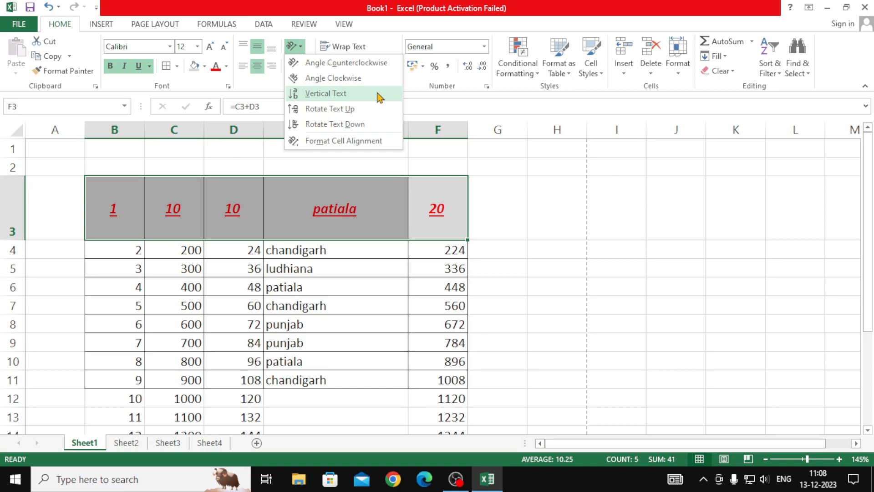
{"action": "left_click", "coordinate": [376, 114]}
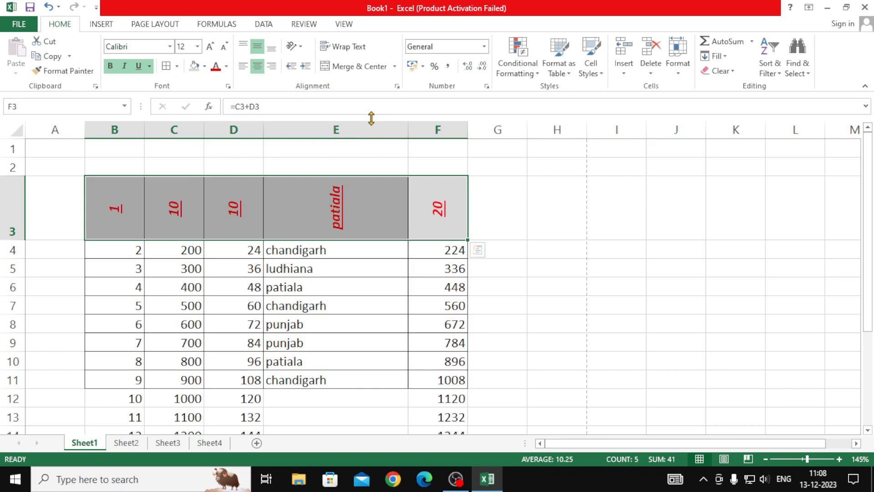
{"action": "left_click", "coordinate": [293, 45]}
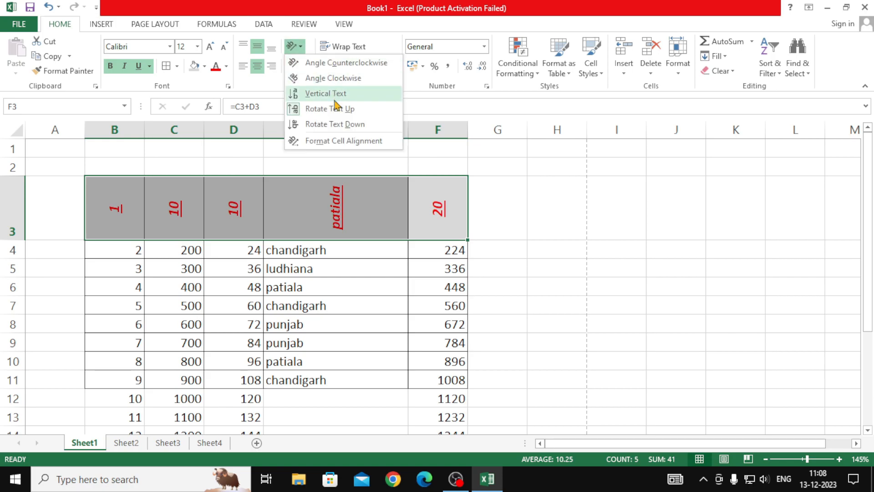
{"action": "left_click", "coordinate": [327, 141]}
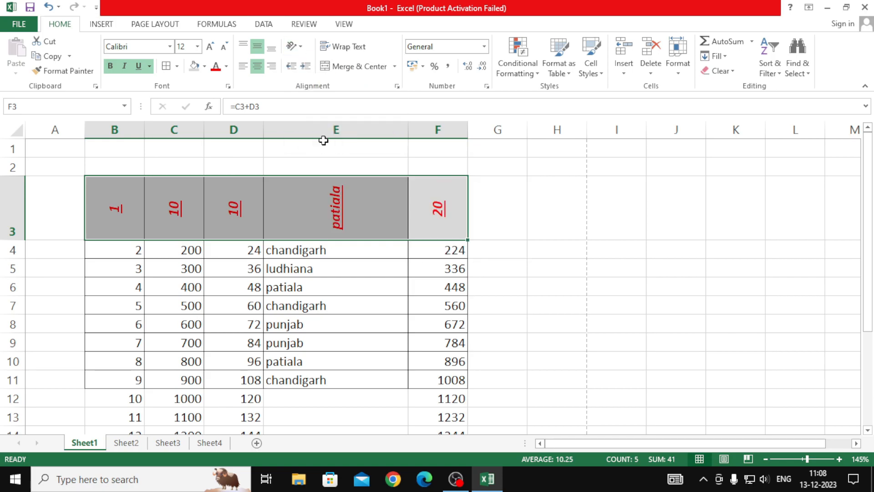
{"action": "left_click_drag", "start_coordinate": [251, 181], "coordinate": [699, 65]}
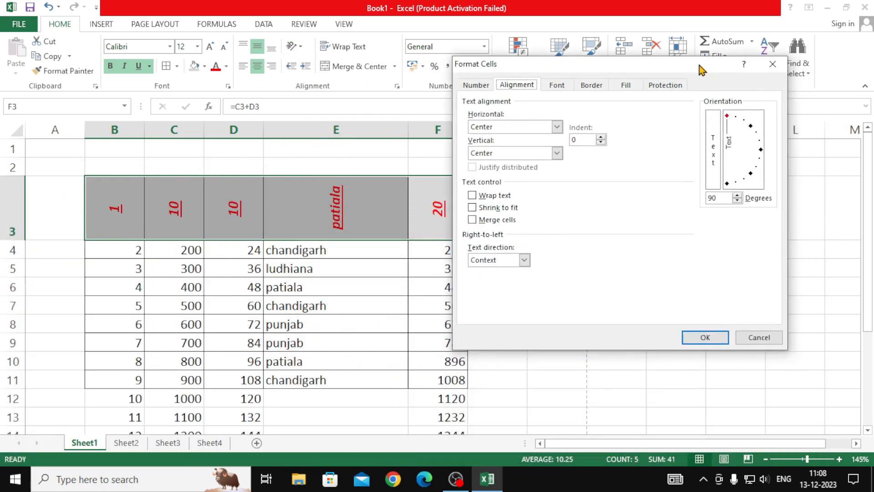
{"action": "left_click", "coordinate": [750, 127]}
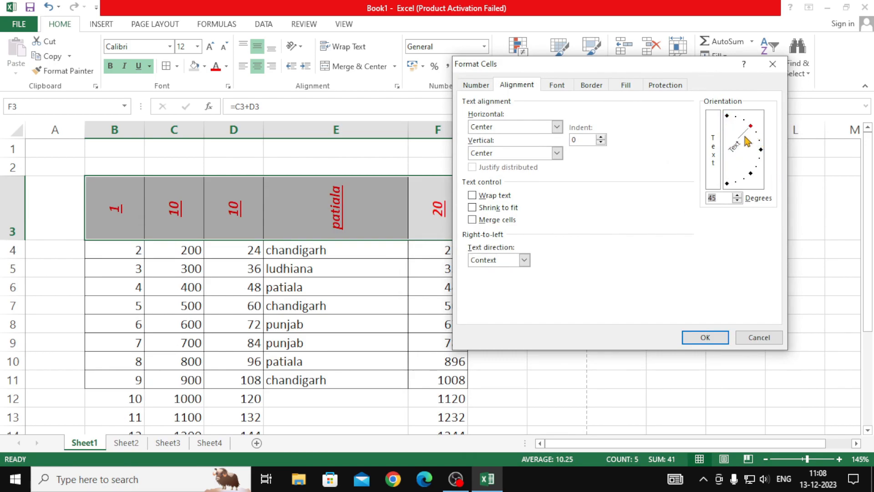
{"action": "left_click_drag", "start_coordinate": [751, 130], "coordinate": [760, 152]}
{"action": "left_click", "coordinate": [727, 116]}
{"action": "left_click", "coordinate": [696, 339]}
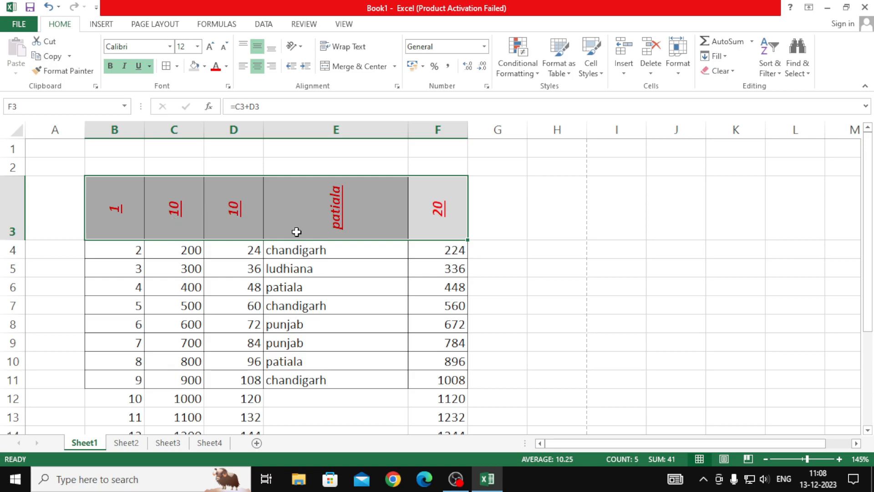
Rotate the text in B3:F3 downward, and set its orientation to 0 degrees
{"action": "left_click", "coordinate": [294, 46]}
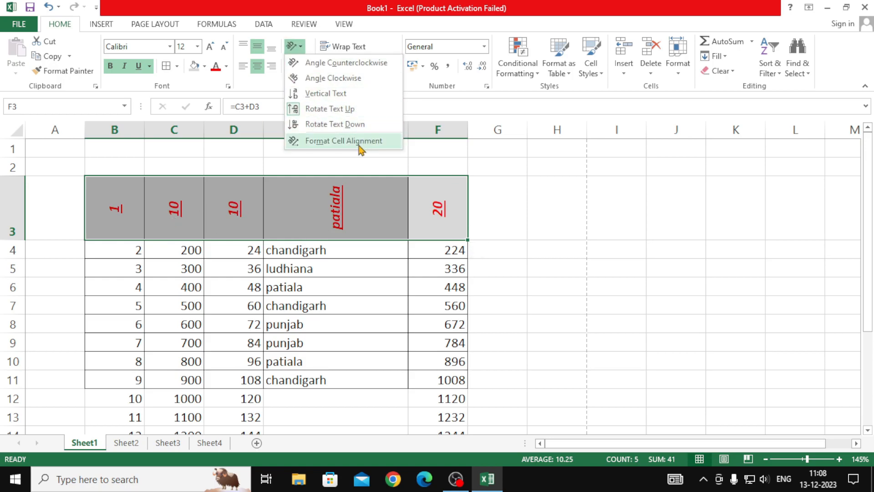
{"action": "left_click", "coordinate": [357, 124]}
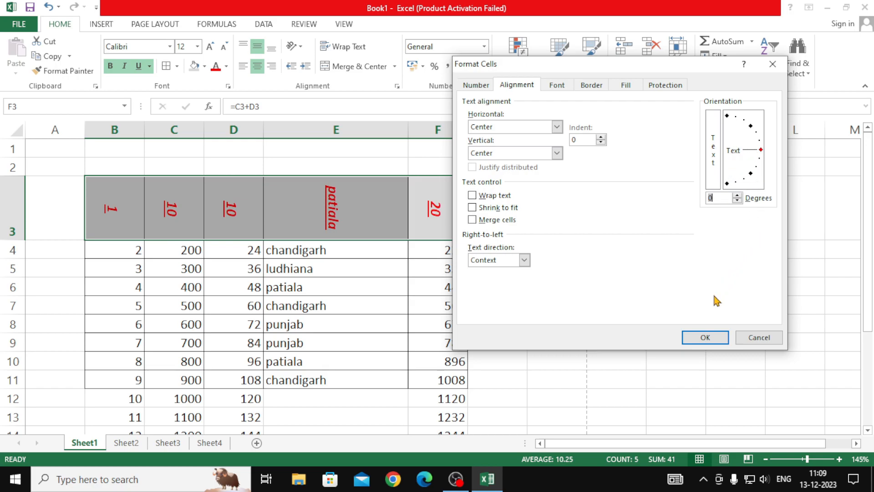
{"action": "left_click", "coordinate": [705, 338]}
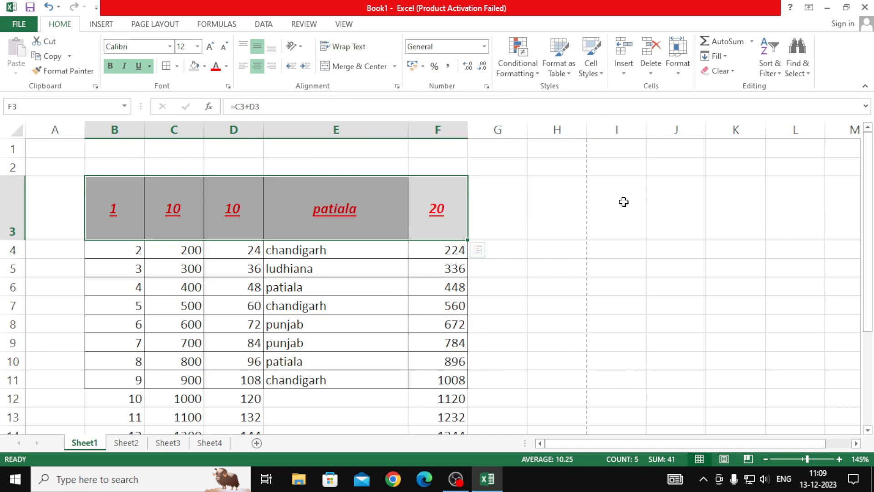
Enter the text MS EXCEL in cell I3
{"action": "left_click", "coordinate": [611, 192]}
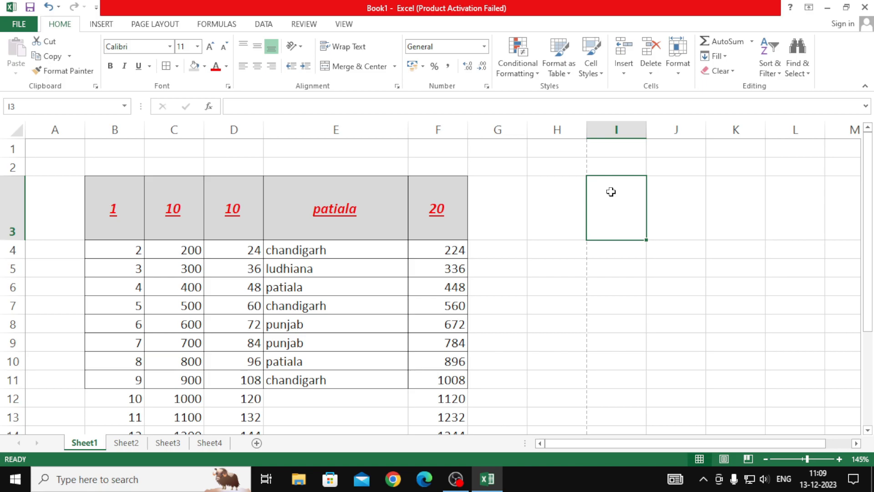
{"action": "type", "text": "MS EXCEL"}
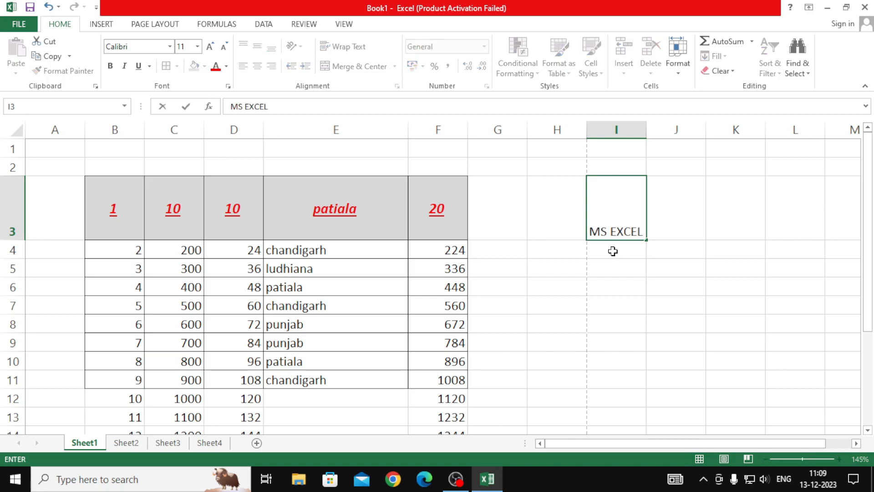
{"action": "left_click", "coordinate": [617, 230]}
{"action": "left_click", "coordinate": [648, 250]}
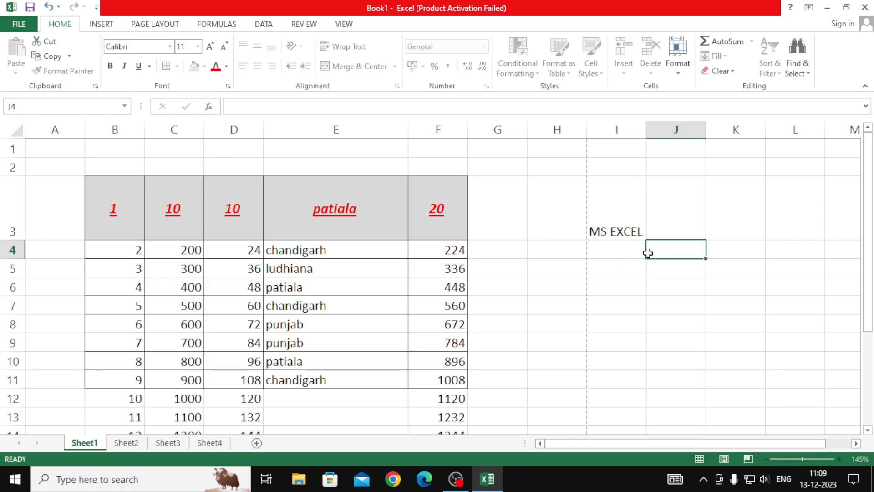
Wrap the text in cell I3, narrow column I so it breaks onto two lines, and centre it vertically and horizontally
{"action": "left_click", "coordinate": [604, 232]}
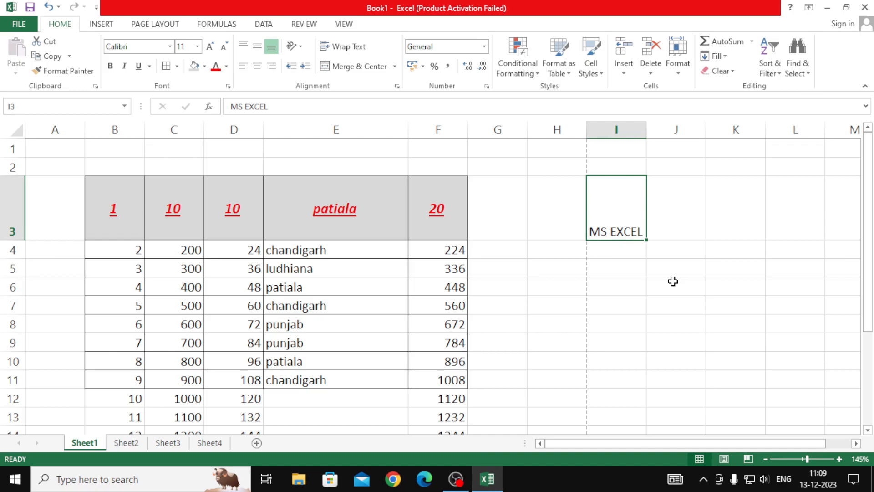
{"action": "left_click", "coordinate": [344, 46]}
{"action": "left_click_drag", "start_coordinate": [647, 129], "coordinate": [627, 130]}
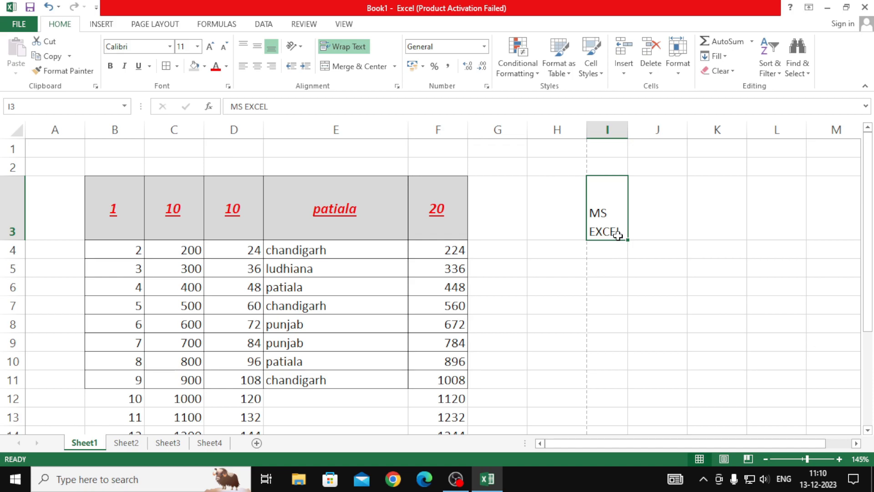
{"action": "left_click", "coordinate": [257, 46]}
{"action": "left_click", "coordinate": [257, 66]}
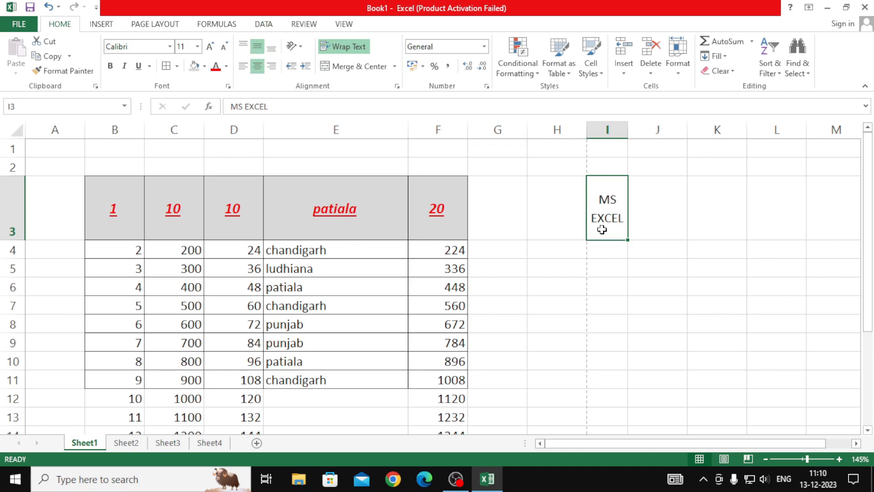
{"action": "left_click", "coordinate": [662, 226]}
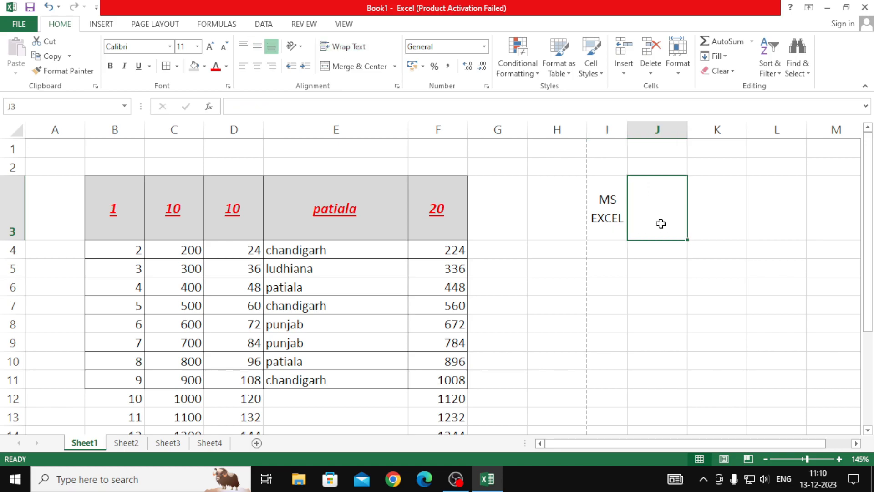
Widen column I and insert a manual line break between MS and EXCEL in cell I3
{"action": "left_click", "coordinate": [613, 185]}
{"action": "left_click_drag", "start_coordinate": [627, 131], "coordinate": [656, 139]}
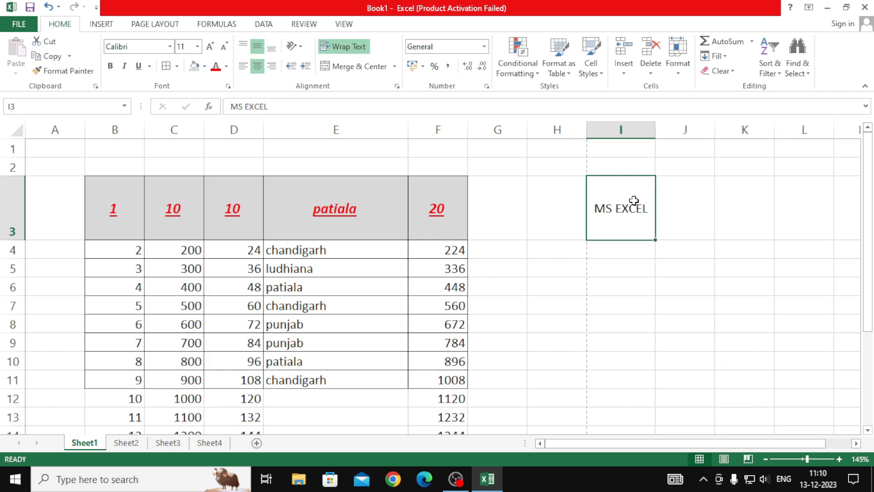
{"action": "double_click", "coordinate": [613, 208]}
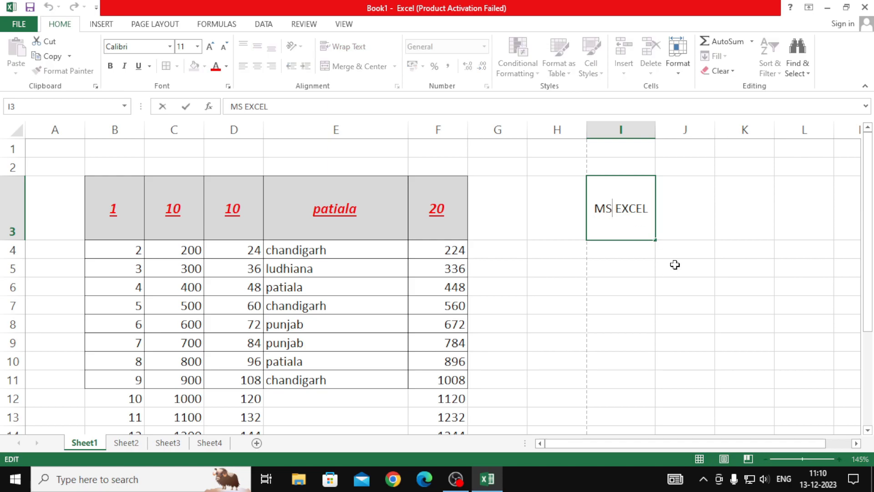
{"action": "key", "text": "Return"}
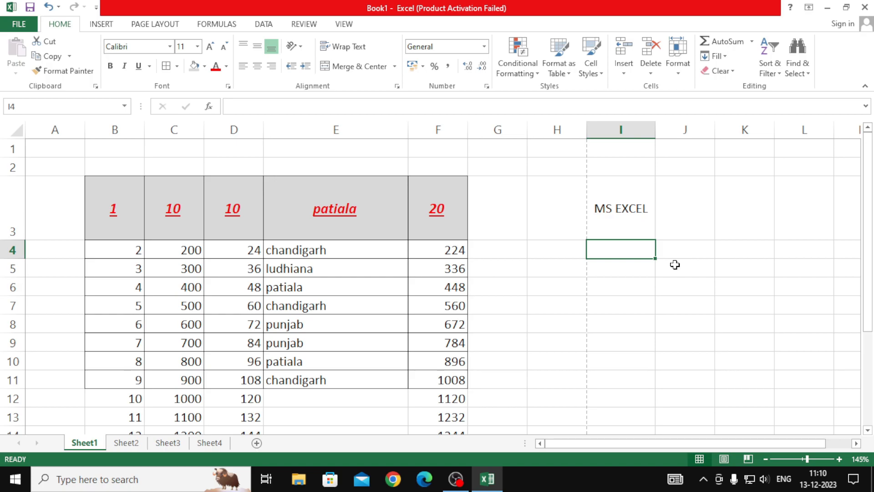
{"action": "double_click", "coordinate": [612, 208]}
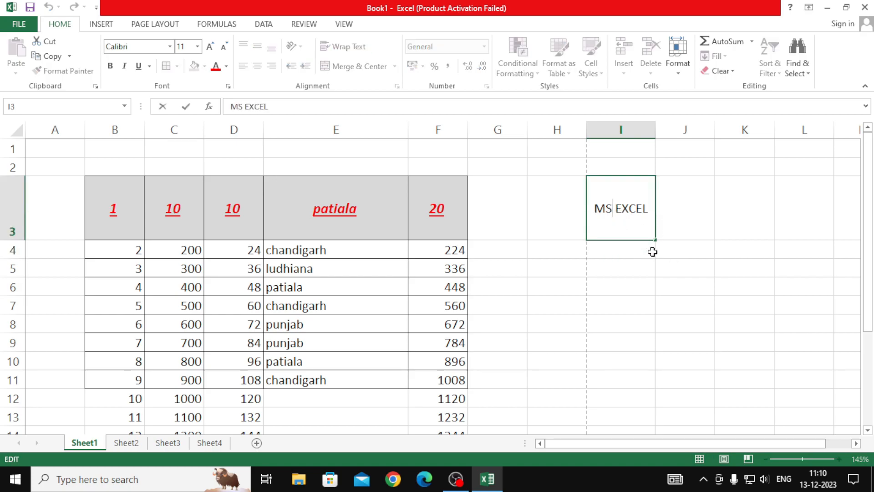
{"action": "key", "text": "alt+Return"}
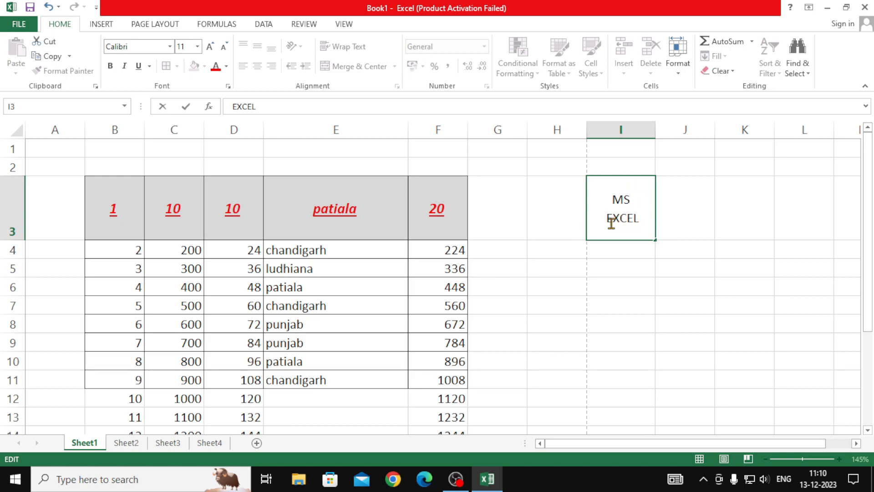
{"action": "key", "text": "ctrl+Return"}
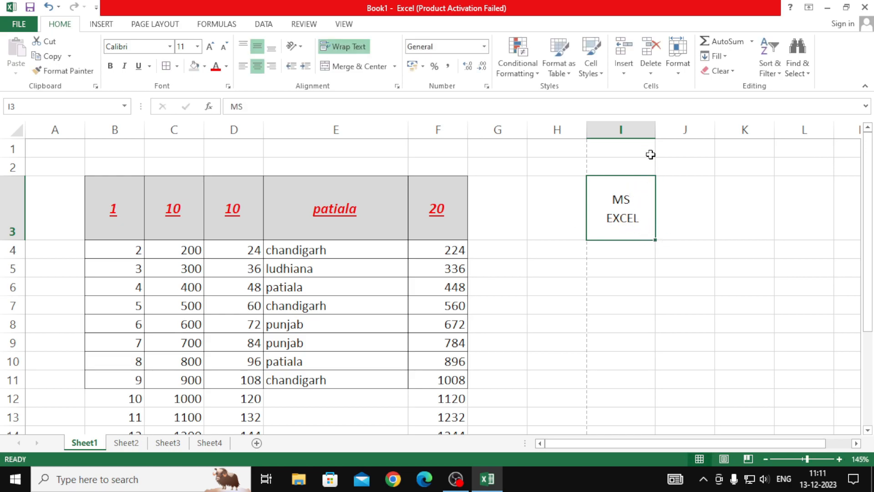
{"action": "left_click_drag", "start_coordinate": [656, 131], "coordinate": [689, 142]}
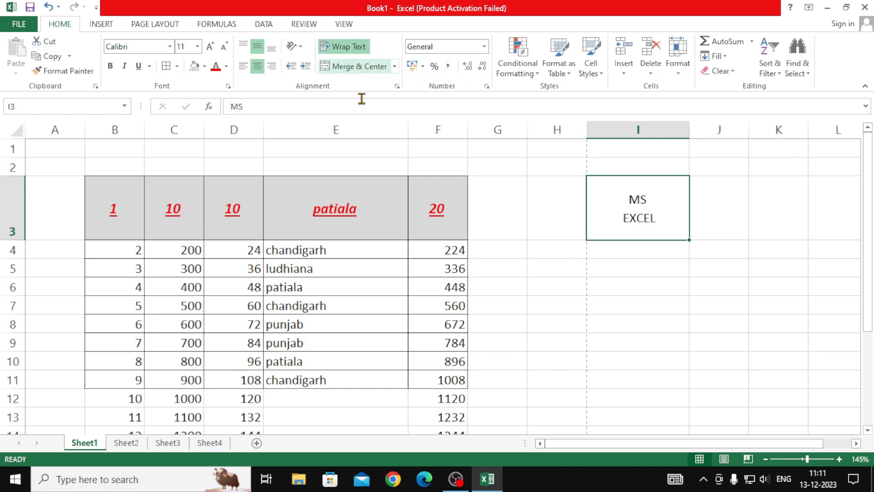
Merge and centre cells B2:F2 above the table and enter the title MARKS DETAILS
{"action": "left_click_drag", "start_coordinate": [127, 223], "coordinate": [418, 224]}
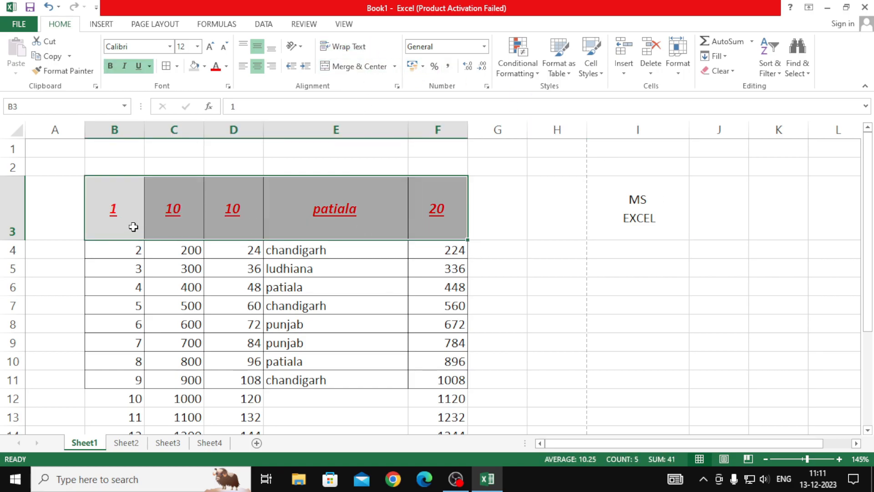
{"action": "left_click_drag", "start_coordinate": [129, 164], "coordinate": [422, 168]}
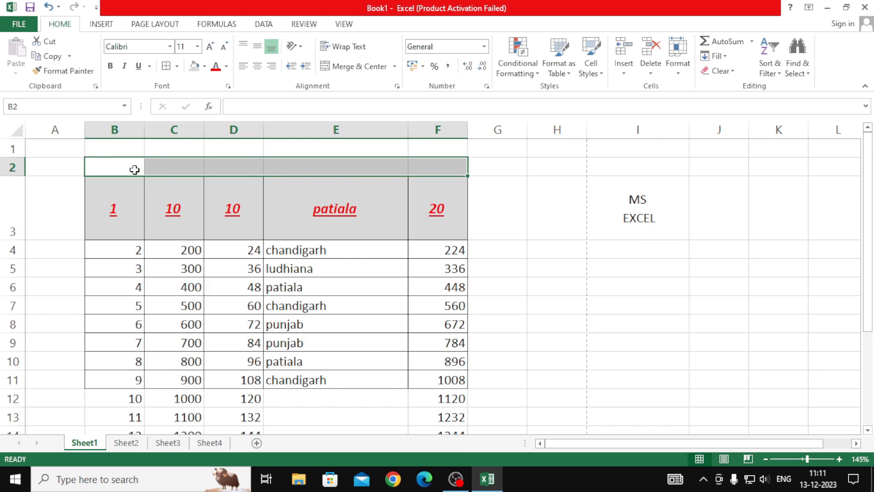
{"action": "left_click", "coordinate": [358, 68]}
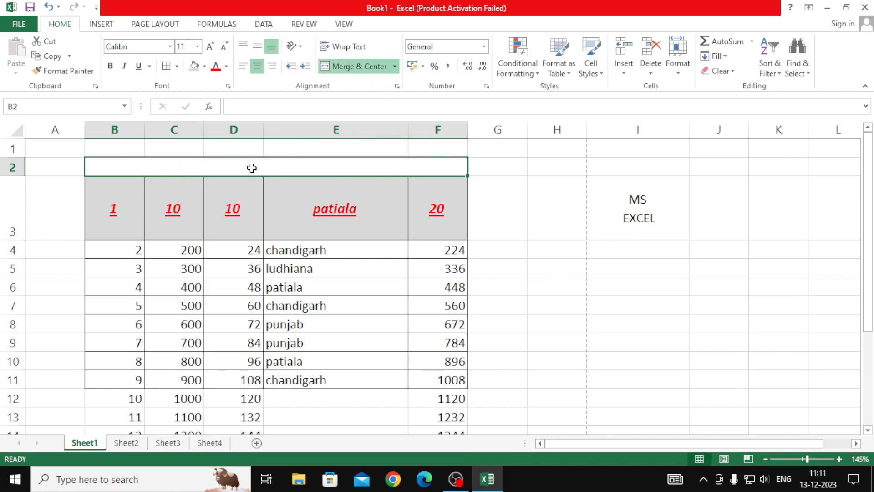
{"action": "type", "text": "MARK"}
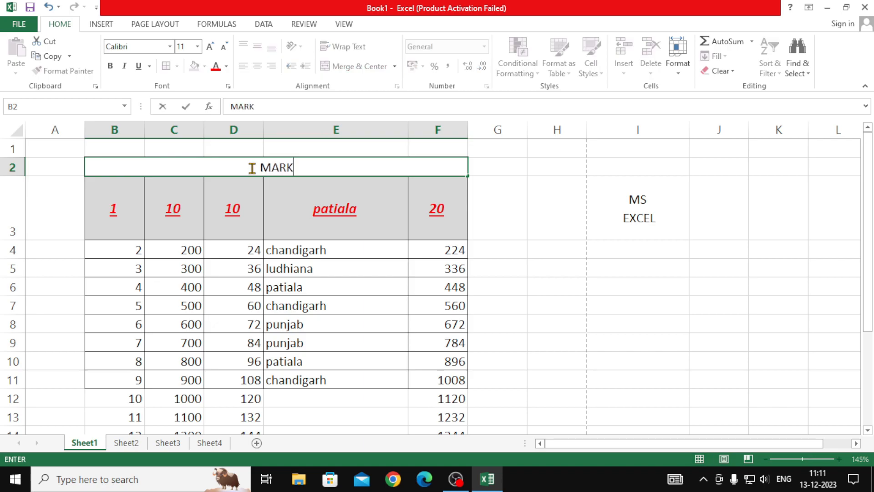
{"action": "type", "text": "S DETAILS"}
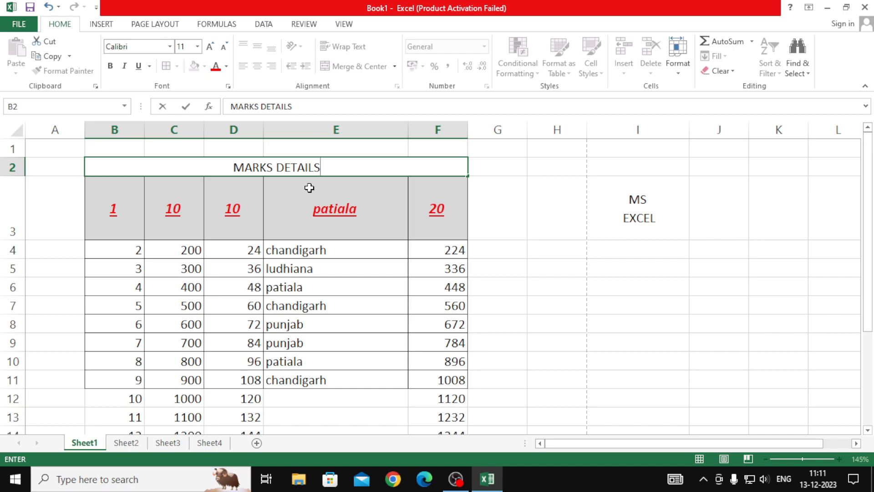
{"action": "left_click", "coordinate": [306, 166]}
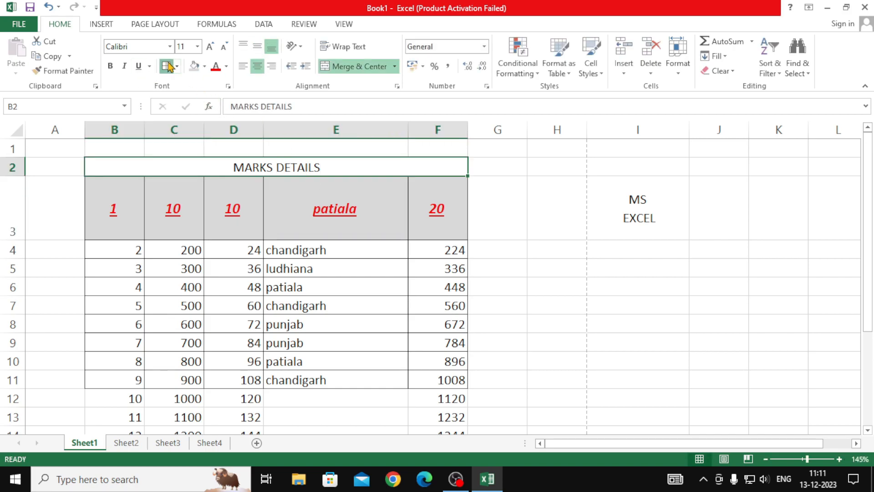
Format the MARKS DETAILS title as bold, size 12, with a yellow fill
{"action": "left_click", "coordinate": [110, 66]}
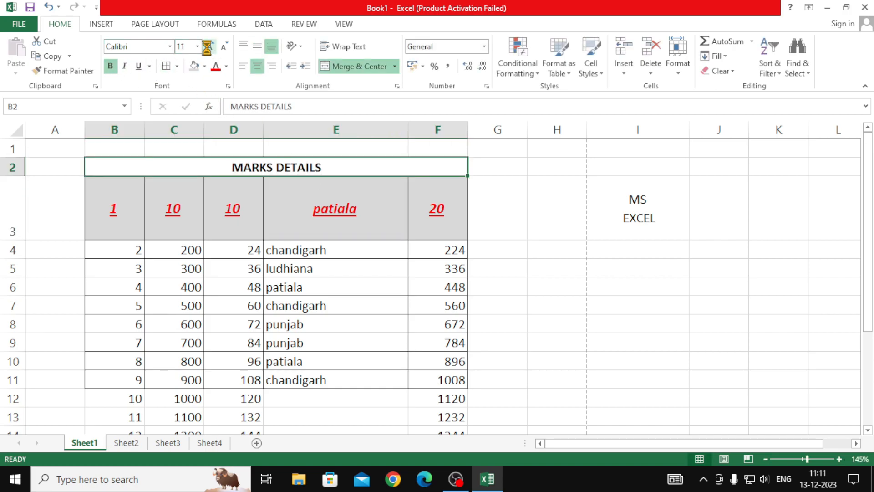
{"action": "left_click", "coordinate": [210, 47]}
{"action": "left_click", "coordinate": [195, 66]}
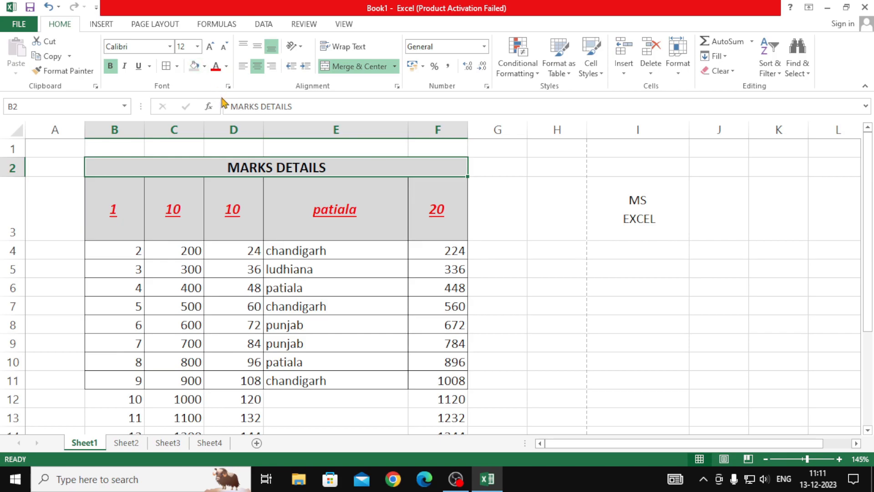
{"action": "left_click", "coordinate": [204, 66]}
{"action": "left_click", "coordinate": [226, 166]}
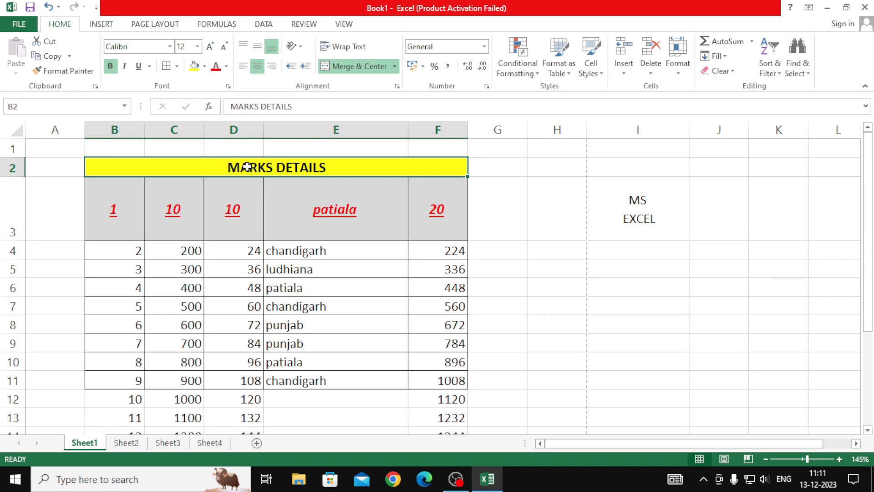
{"action": "left_click", "coordinate": [281, 212]}
{"action": "left_click", "coordinate": [249, 168]}
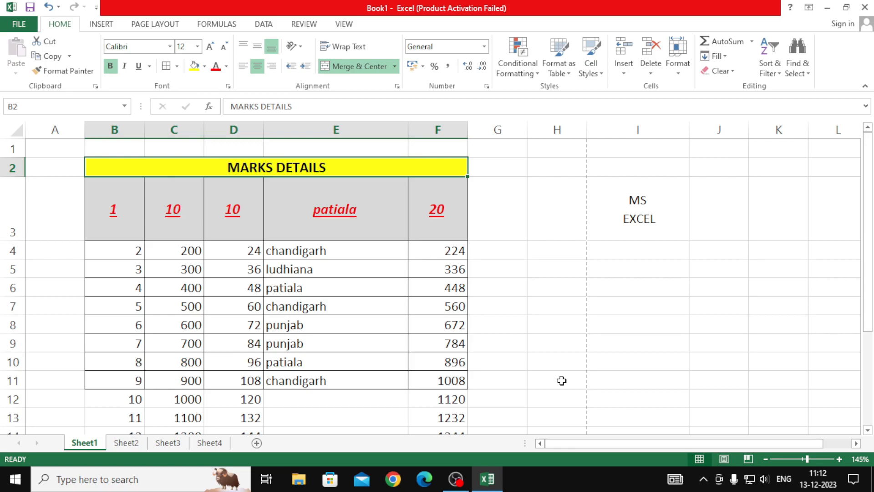
Show the practice PDF beside the workbook and enter the headings Country, city, year and Sales in B26:E26
{"action": "key", "text": "alt+Tab"}
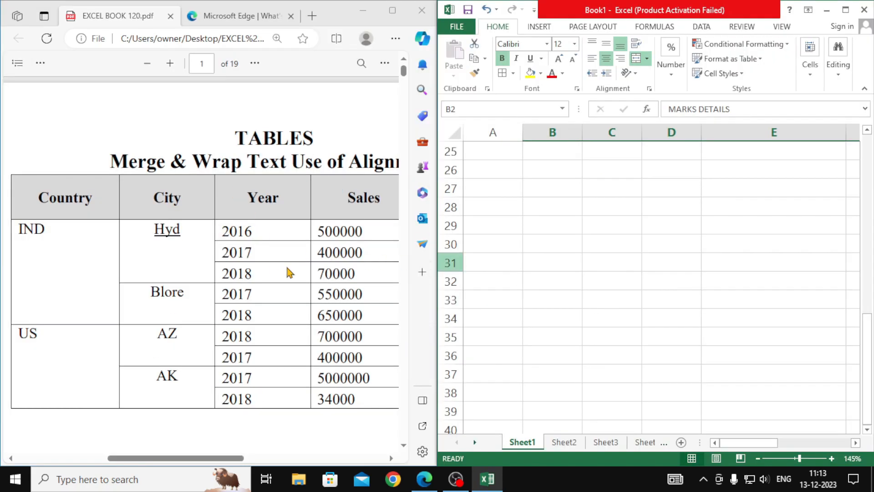
{"action": "left_click", "coordinate": [556, 176]}
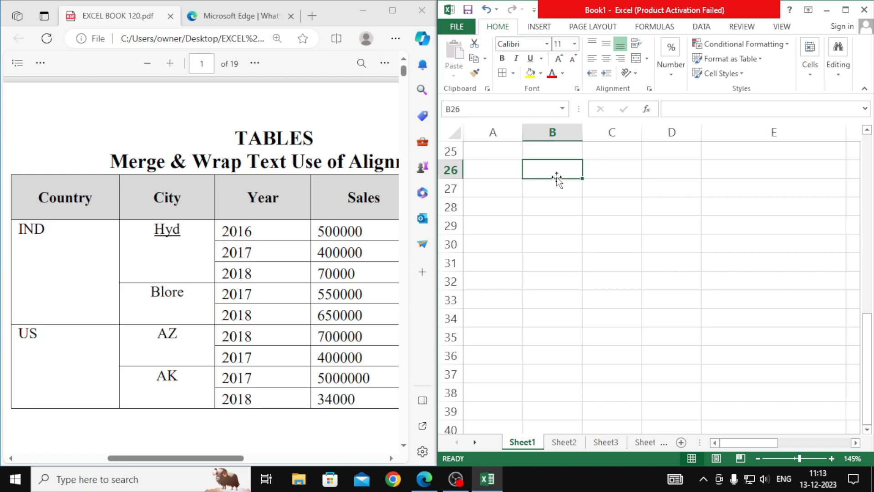
{"action": "type", "text": "Country"}
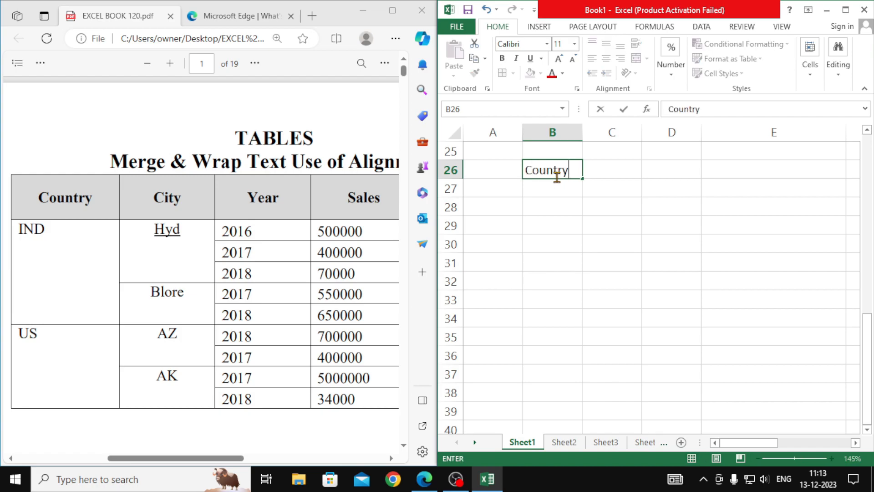
{"action": "key", "text": "Tab"}
{"action": "type", "text": "city"}
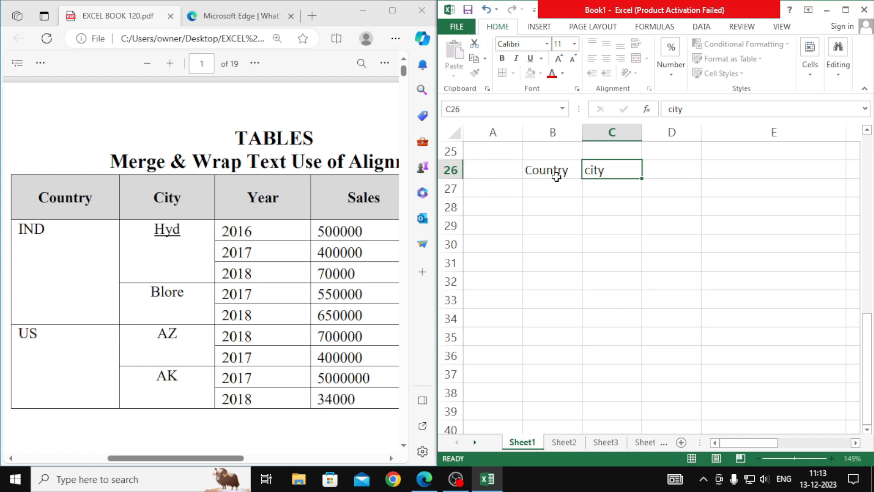
{"action": "key", "text": "Tab"}
{"action": "type", "text": "year"}
{"action": "key", "text": "Tab"}
{"action": "type", "text": "Sales"}
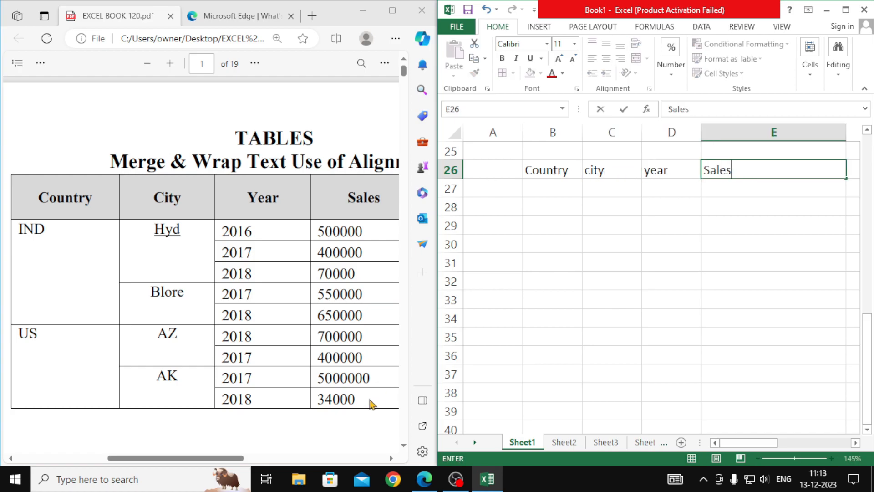
Narrow column E and enter the practice table's last heading, Target Reached, in cell F26
{"action": "left_click_drag", "start_coordinate": [221, 456], "coordinate": [255, 469]}
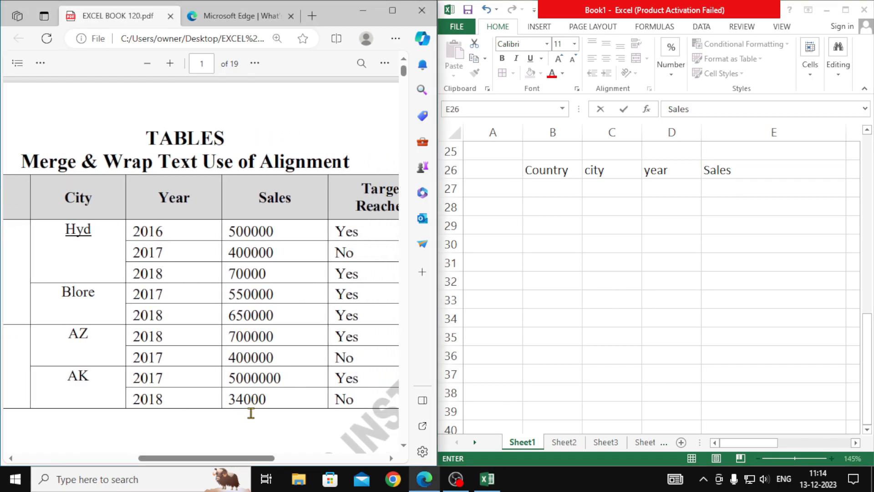
{"action": "scroll", "coordinate": [253, 419], "scroll_direction": "down", "scroll_amount": 2}
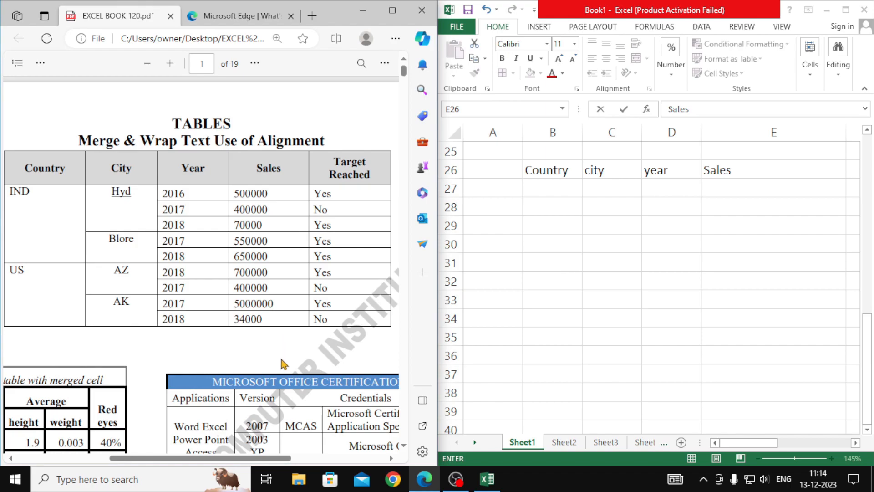
{"action": "left_click_drag", "start_coordinate": [250, 463], "coordinate": [242, 463]}
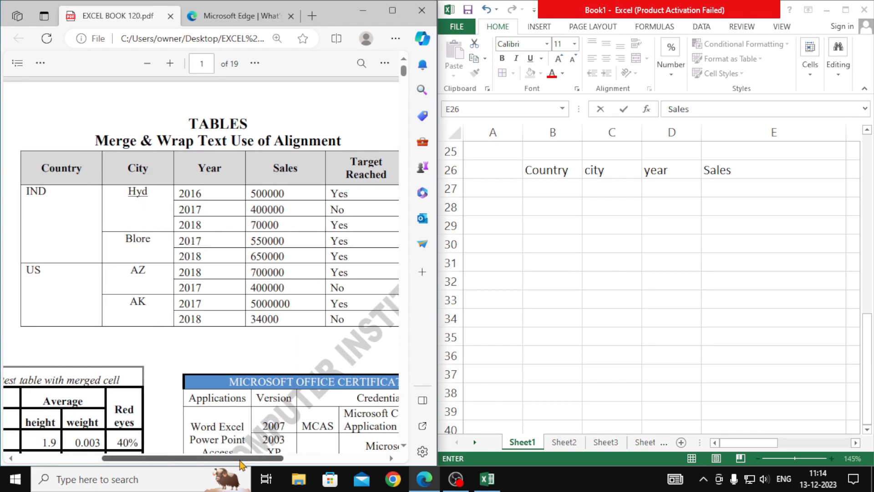
{"action": "left_click", "coordinate": [769, 174]}
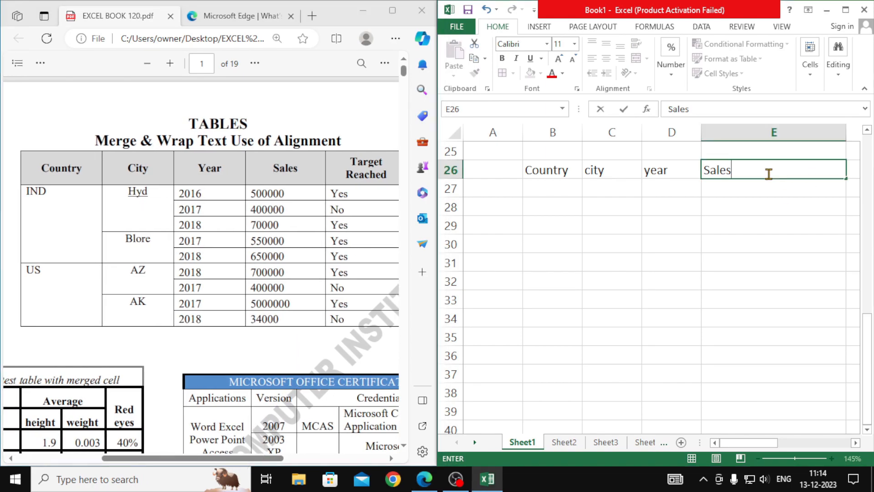
{"action": "left_click", "coordinate": [842, 132]}
{"action": "left_click_drag", "start_coordinate": [845, 132], "coordinate": [770, 150]}
{"action": "left_click", "coordinate": [781, 173]}
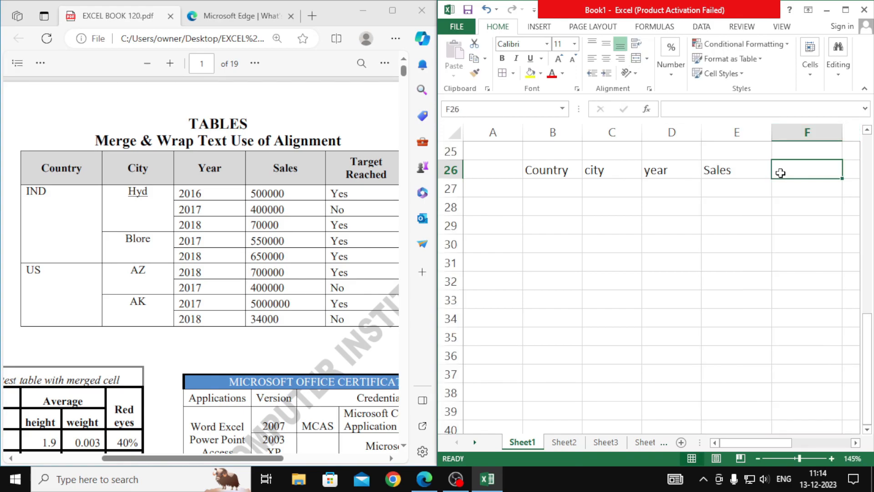
{"action": "type", "text": "Target"}
{"action": "type", "text": "Reached"}
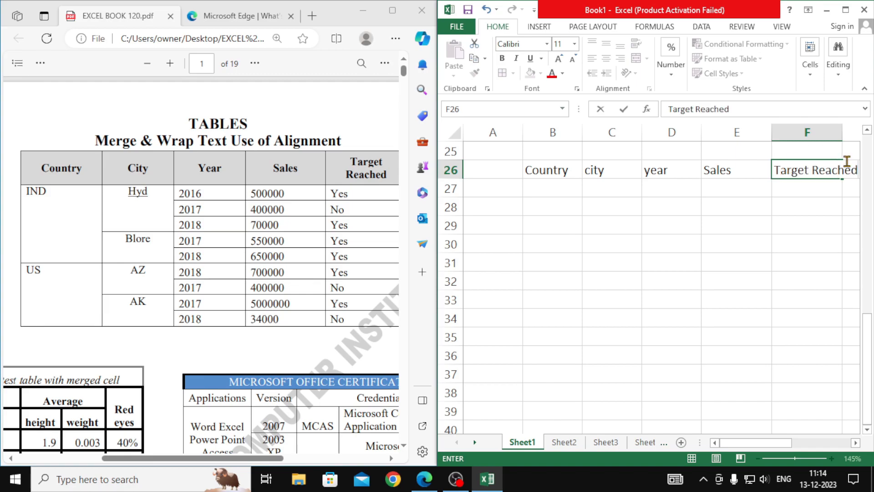
{"action": "key", "text": "Return"}
Break the heading in F26 onto two lines, with Target above Reached
{"action": "left_click", "coordinate": [816, 173]}
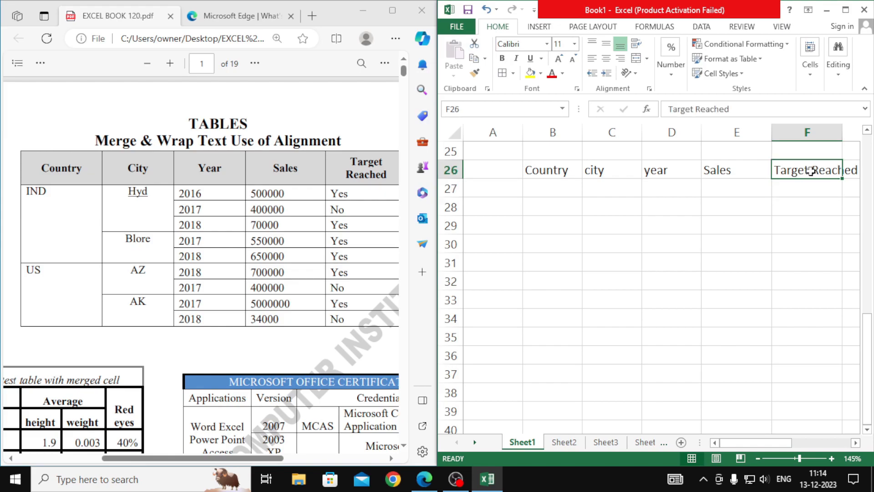
{"action": "double_click", "coordinate": [811, 170]}
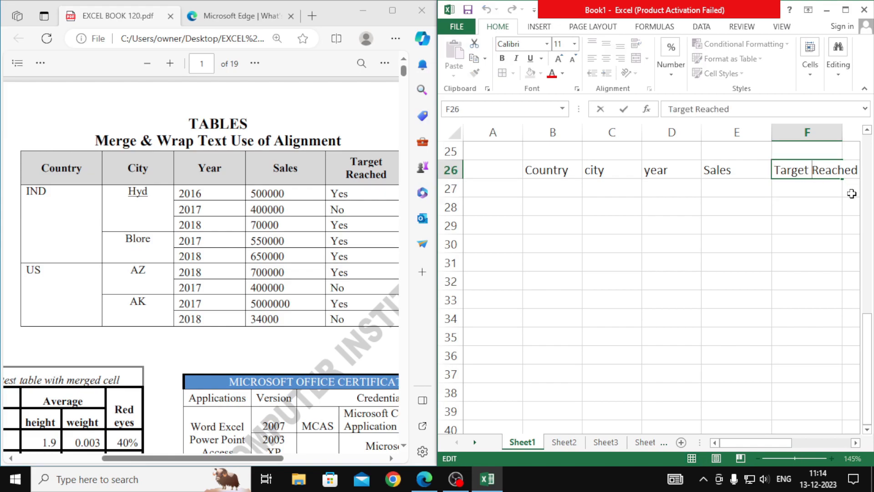
{"action": "key", "text": "alt+Return"}
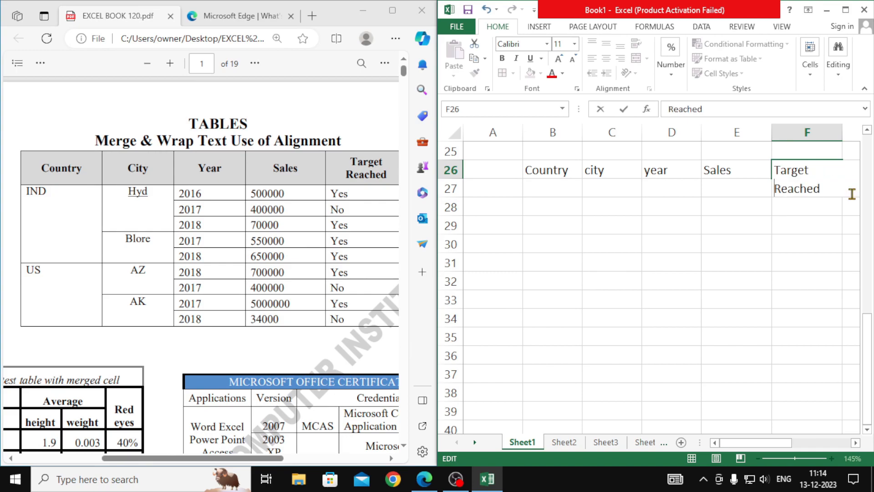
Fill the first data row B27:F27 with IND, Hyd, 2016, 500000 and yes
{"action": "left_click", "coordinate": [552, 193]}
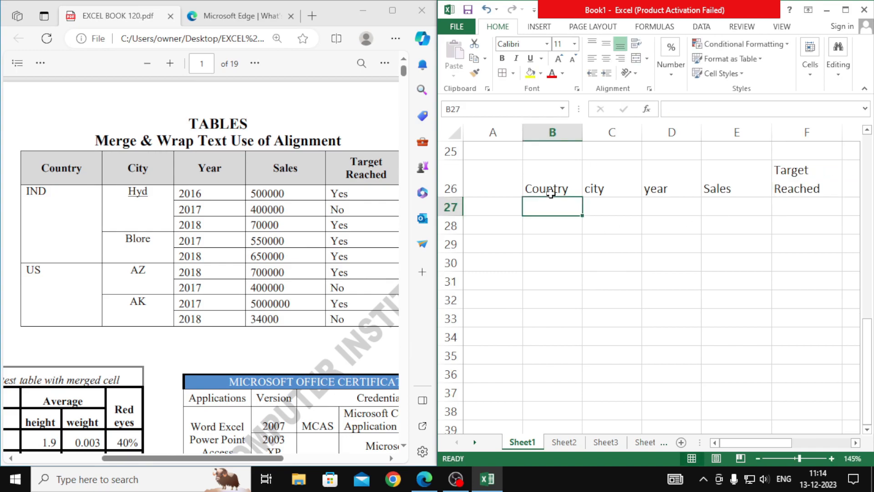
{"action": "type", "text": "IND"}
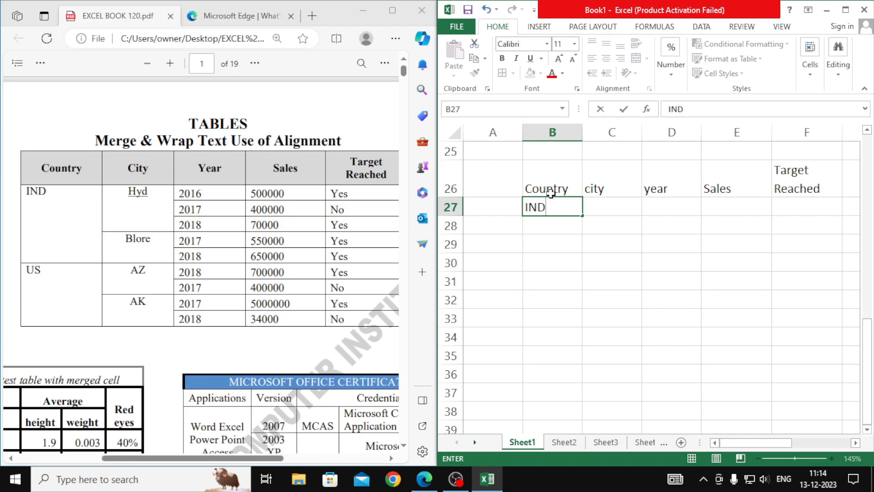
{"action": "key", "text": "Tab"}
{"action": "type", "text": "HY"}
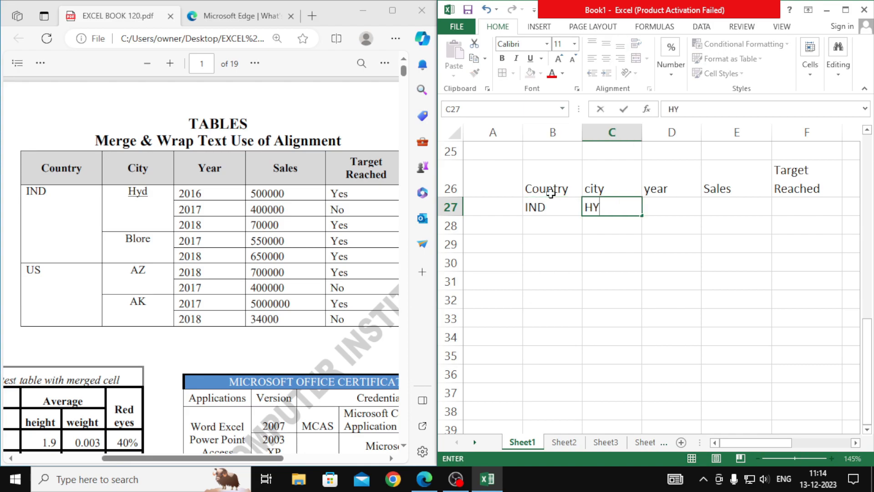
{"action": "type", "text": "yd"}
{"action": "key", "text": "Tab"}
{"action": "type", "text": "2016"}
{"action": "key", "text": "Tab"}
{"action": "type", "text": "5"}
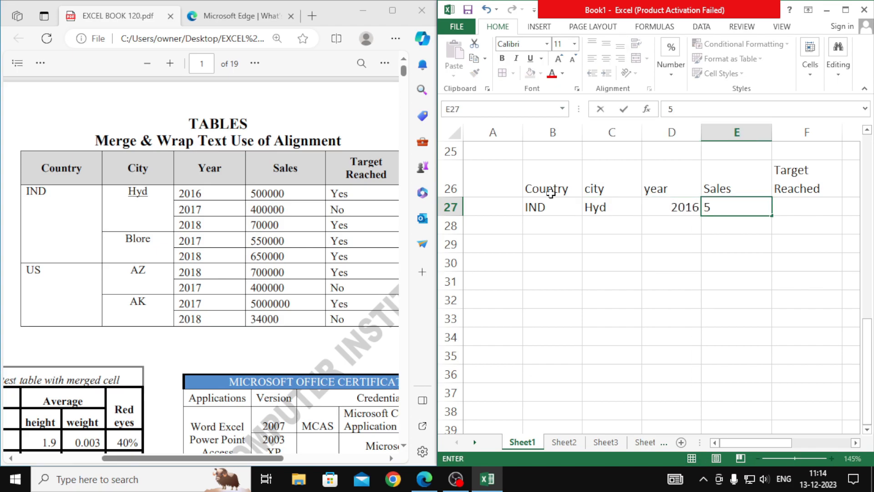
{"action": "type", "text": "00000"}
{"action": "key", "text": "Tab"}
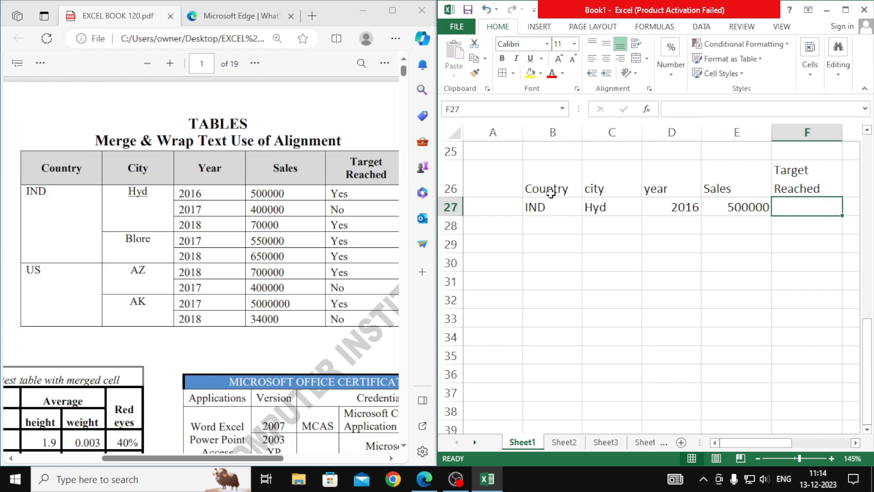
{"action": "type", "text": "yes"}
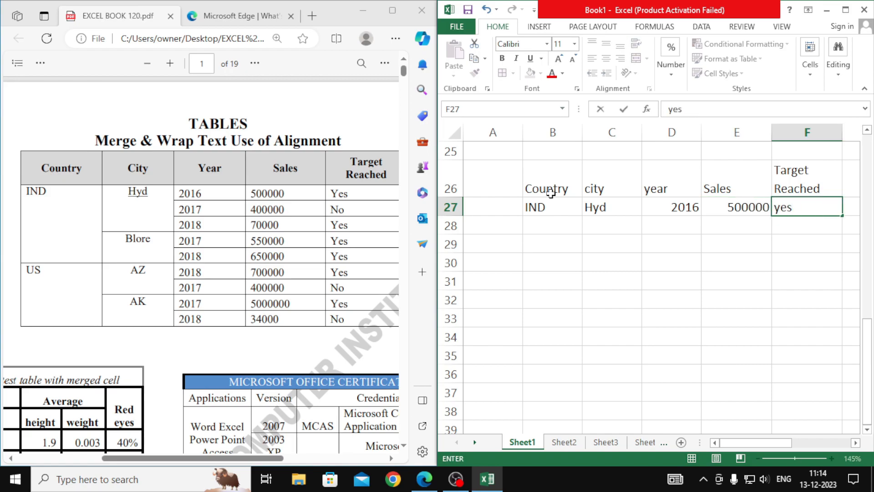
{"action": "key", "text": "Return"}
Enter the remaining Hyd years, 2017 and 2018, in cells D28:D29
{"action": "key", "text": "Left"}
{"action": "key", "text": "Left"}
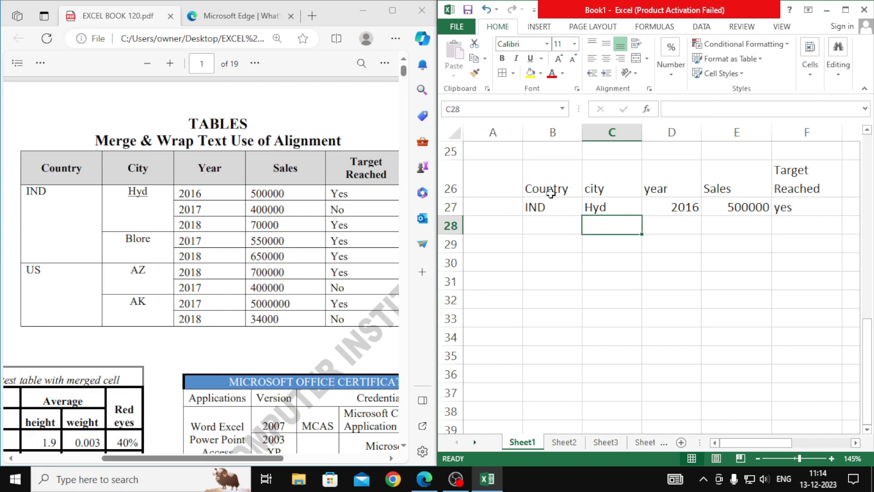
{"action": "key", "text": "Right"}
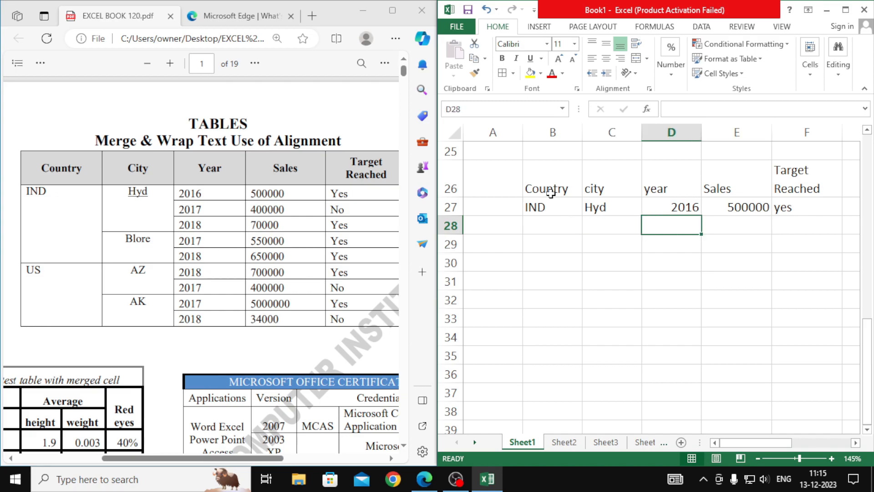
{"action": "type", "text": "2017"}
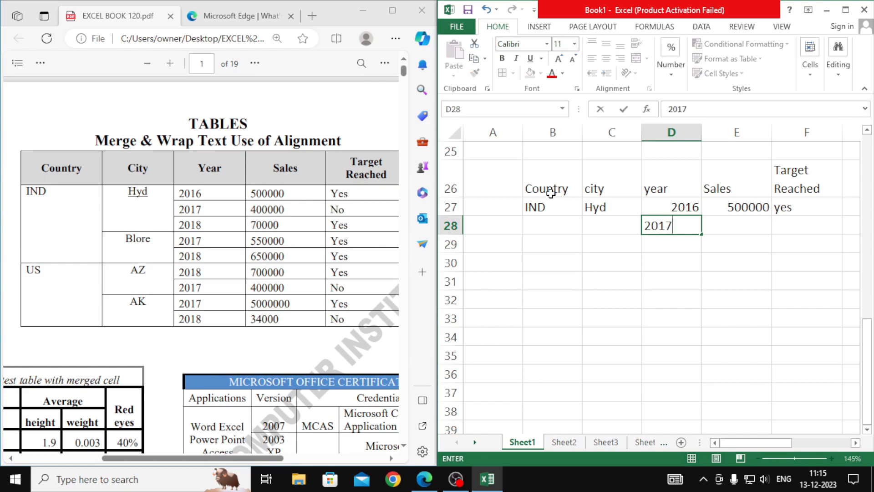
{"action": "key", "text": "Return"}
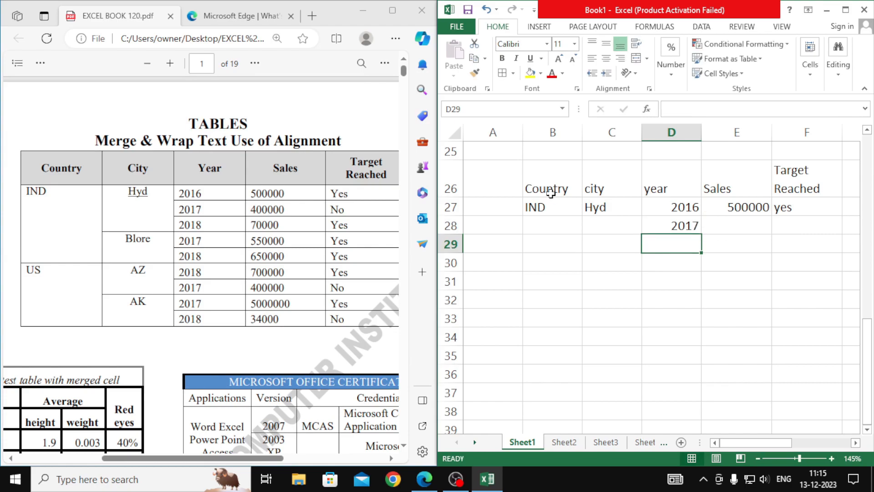
{"action": "type", "text": "2018"}
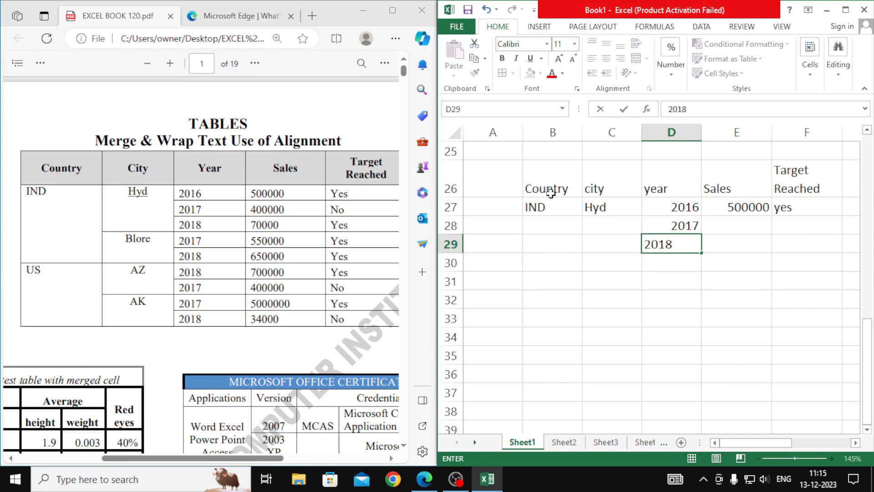
Enter the sales figures 4000 and 7000 in cells E28:E29
{"action": "key", "text": "Up"}
{"action": "key", "text": "Right"}
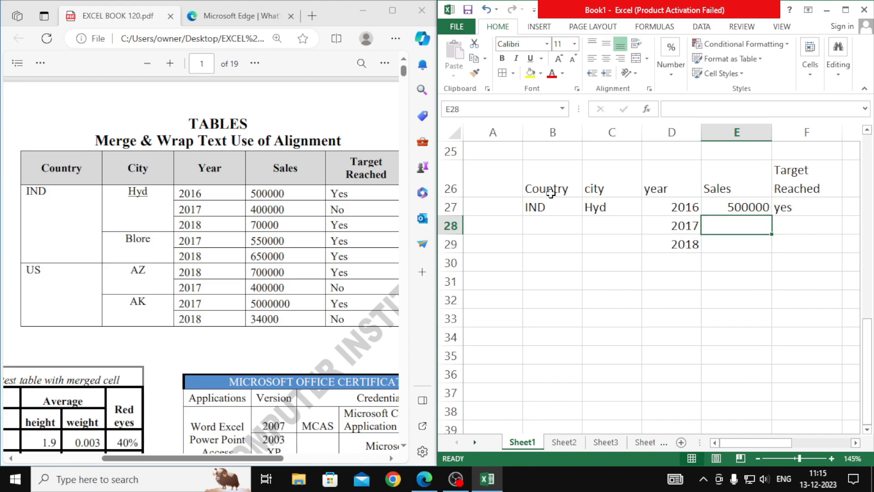
{"action": "type", "text": "4000"}
{"action": "key", "text": "Return"}
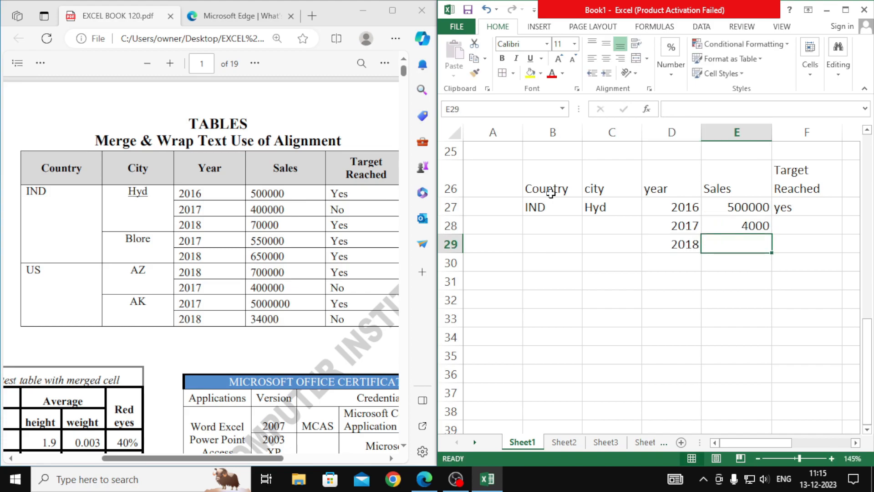
{"action": "type", "text": "7000"}
Enter no and yes as the Target Reached values in cells F28:F29
{"action": "key", "text": "Up"}
{"action": "key", "text": "Right"}
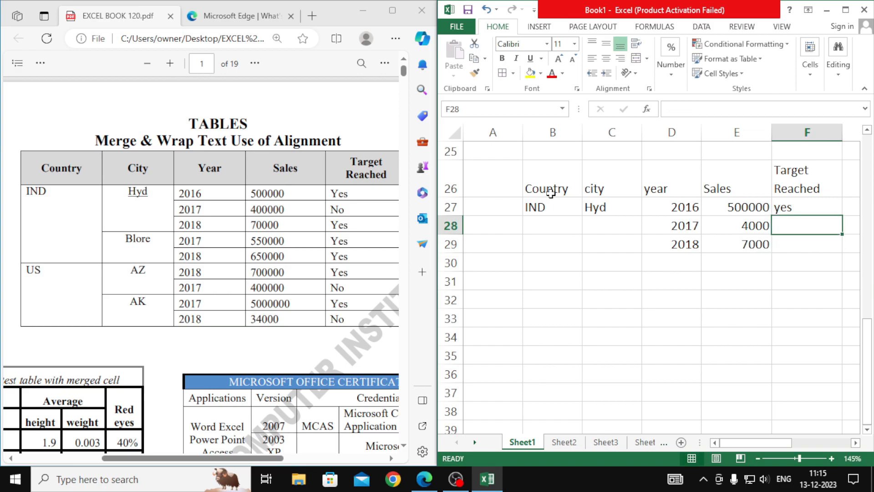
{"action": "type", "text": "no"}
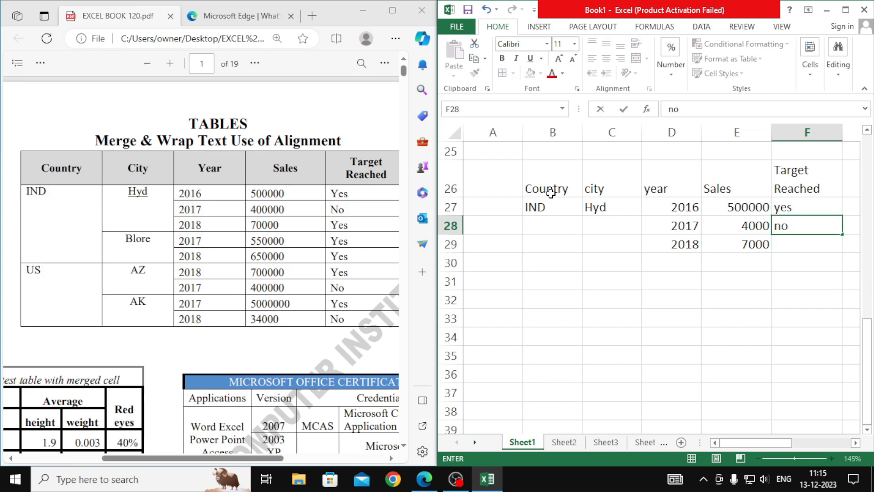
{"action": "key", "text": "Return"}
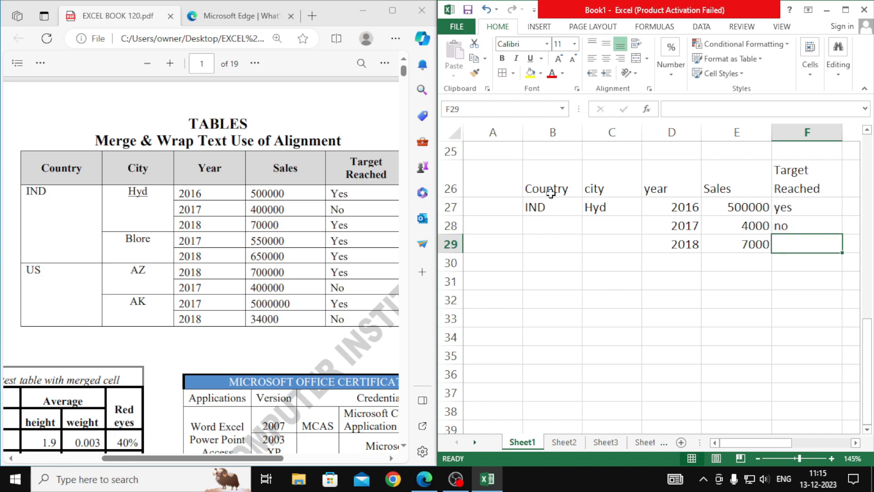
{"action": "type", "text": "yes"}
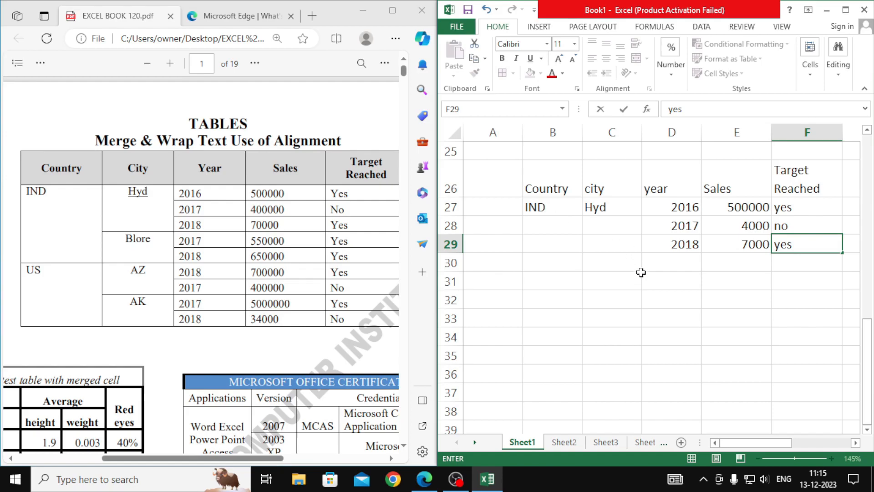
Enter the city Blore in C30 with the years 2017 and 2018 in D30:D31
{"action": "left_click", "coordinate": [611, 260]}
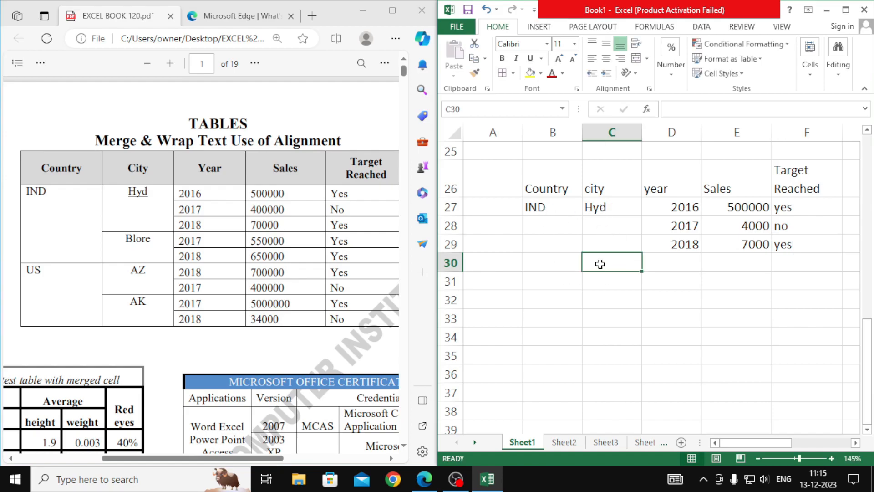
{"action": "type", "text": "Blore"}
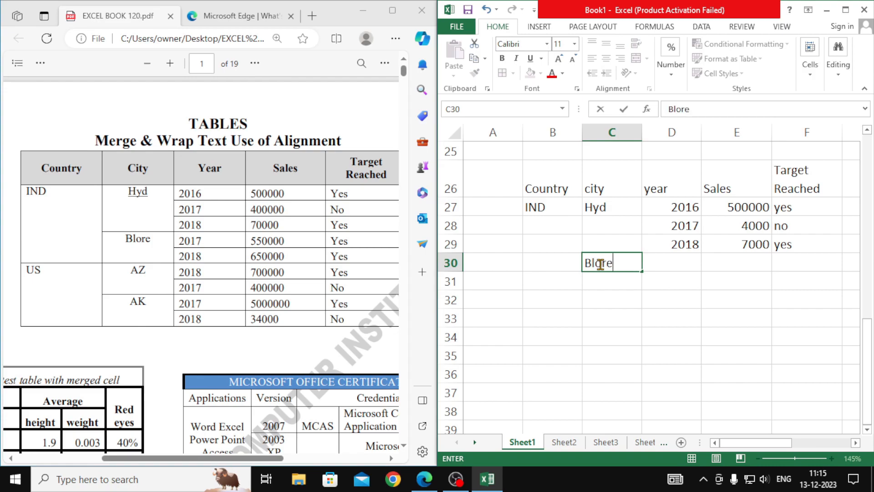
{"action": "key", "text": "Tab"}
{"action": "type", "text": "207"}
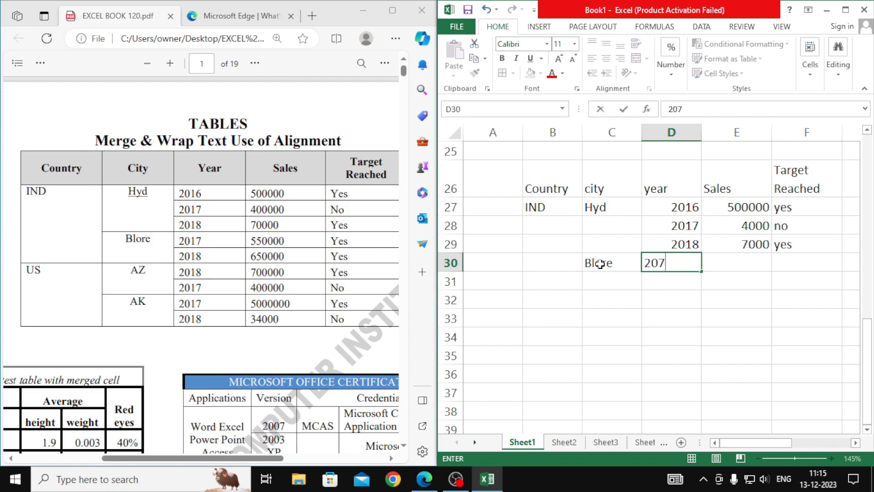
{"action": "left_click", "coordinate": [612, 262]}
{"action": "left_click", "coordinate": [685, 266]}
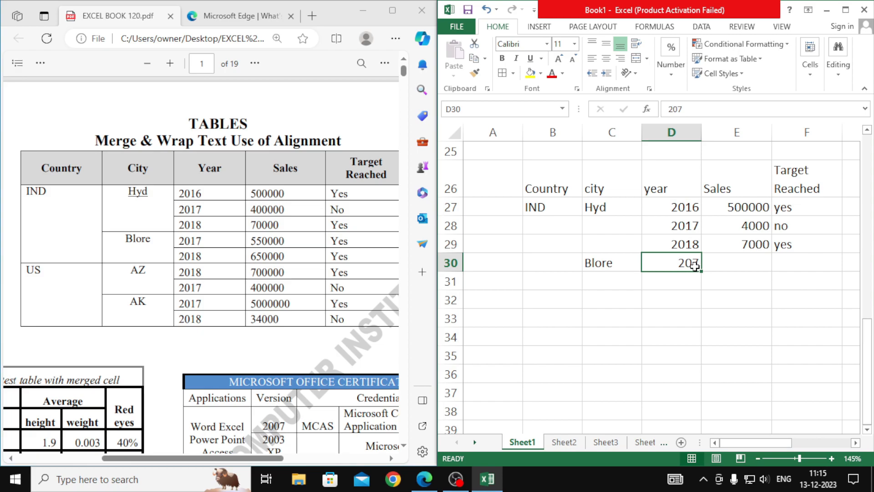
{"action": "double_click", "coordinate": [696, 263]}
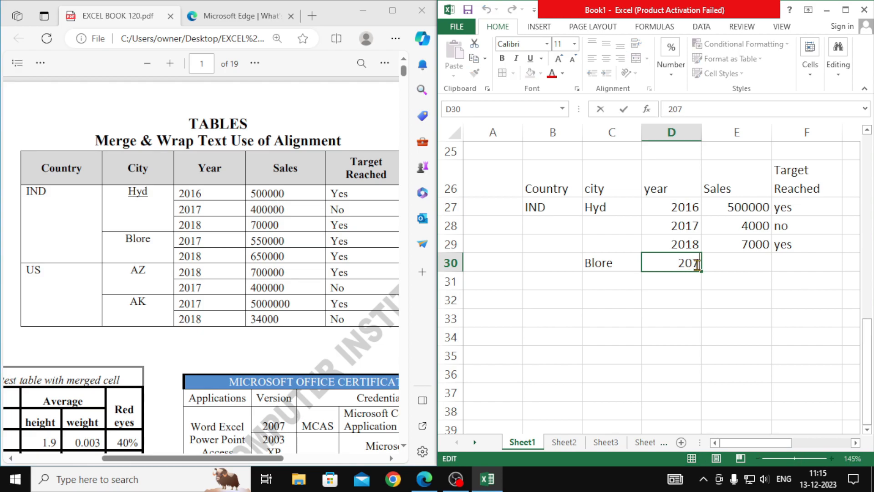
{"action": "key", "text": "BackSpace"}
{"action": "type", "text": "17"}
{"action": "key", "text": "Return"}
{"action": "type", "text": "2018"}
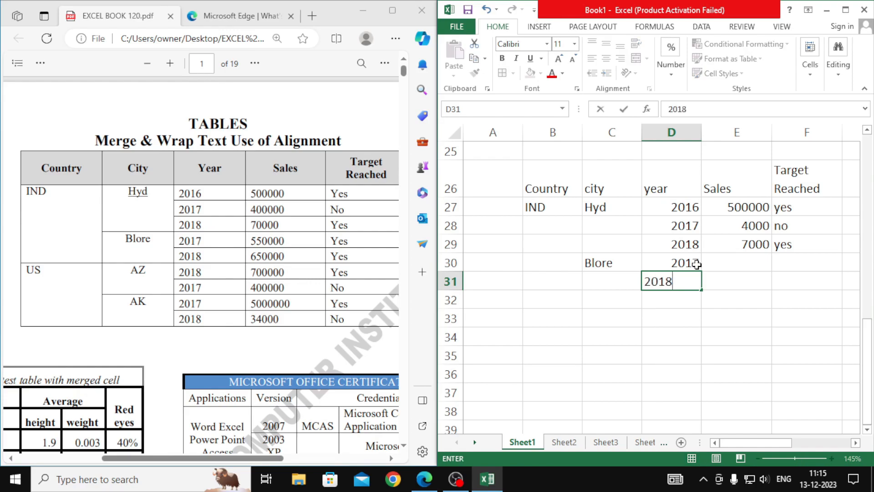
Enter the Blore sales figures 7878 and 5222 in cells E30:E31
{"action": "key", "text": "Up"}
{"action": "key", "text": "Right"}
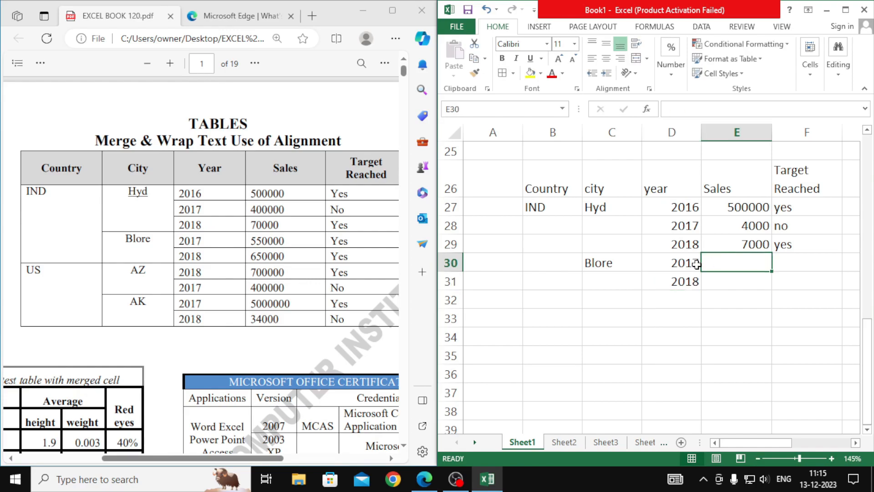
{"action": "type", "text": "7878"}
{"action": "key", "text": "Return"}
{"action": "type", "text": "5222"}
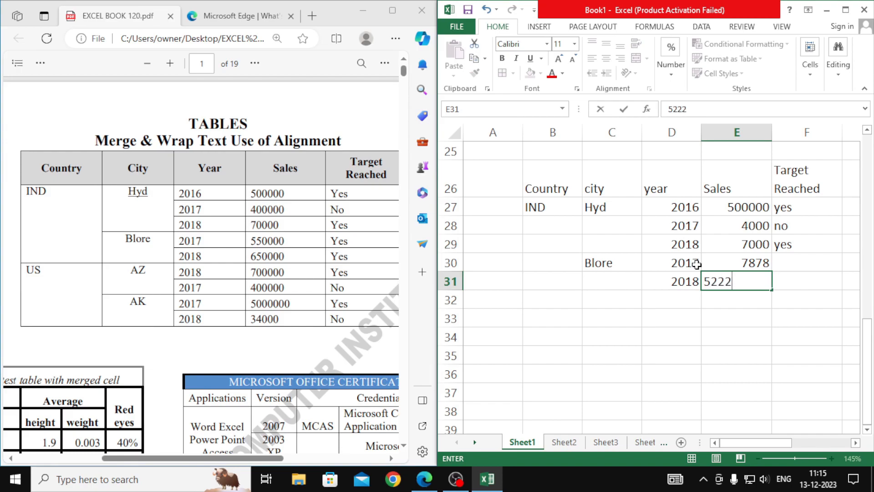
{"action": "key", "text": "Return"}
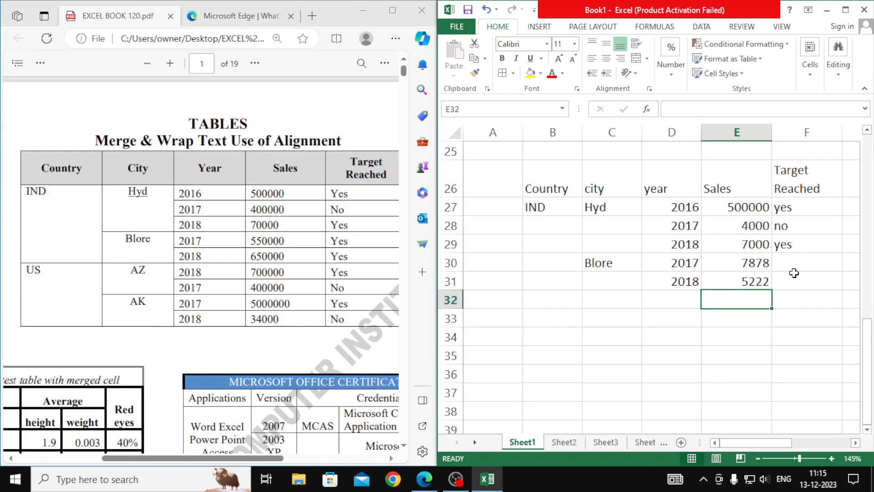
Apply borders to all cells of the sales table, B26:F31
{"action": "left_click_drag", "start_coordinate": [601, 207], "coordinate": [596, 246]}
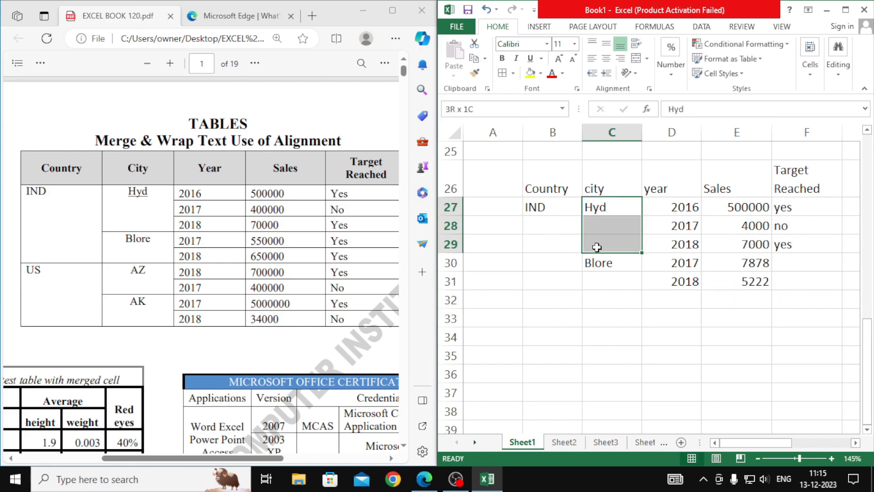
{"action": "left_click_drag", "start_coordinate": [524, 188], "coordinate": [789, 286]}
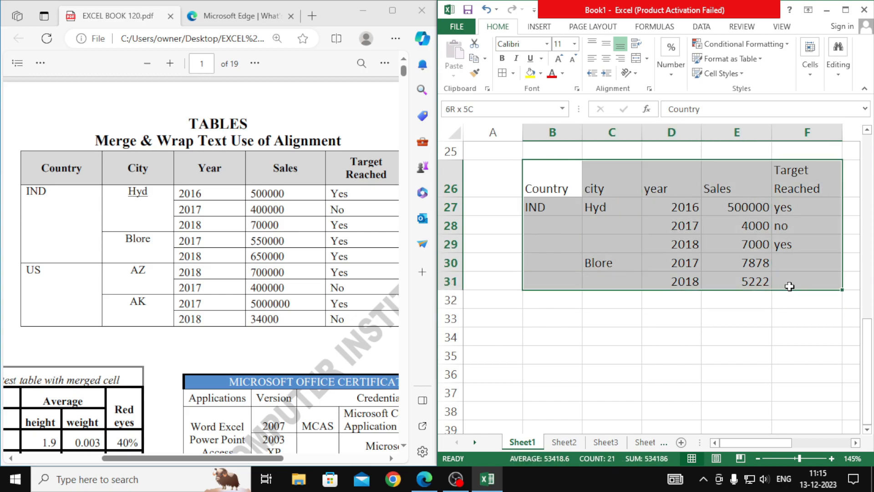
{"action": "left_click", "coordinate": [502, 73]}
Merge and centre the Hyd cells C27:C29 and align the text to the top of the merged cell
{"action": "left_click_drag", "start_coordinate": [606, 205], "coordinate": [602, 247]}
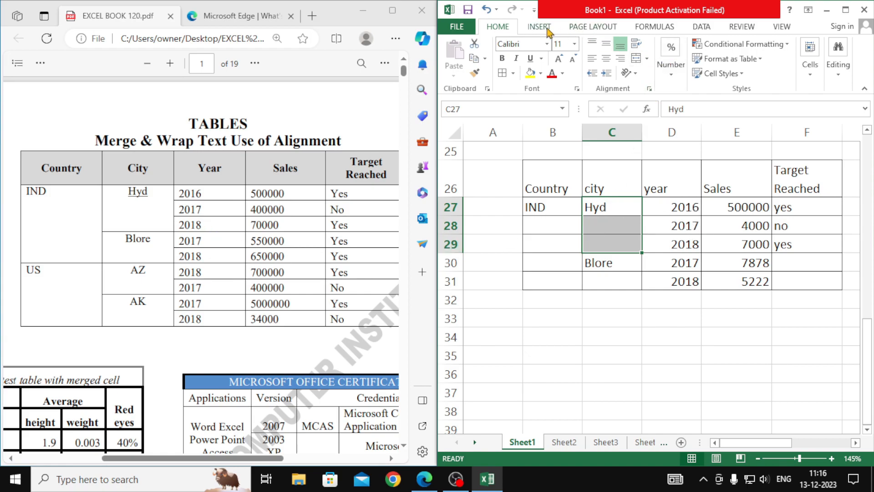
{"action": "left_click", "coordinate": [646, 64]}
{"action": "left_click", "coordinate": [638, 76]}
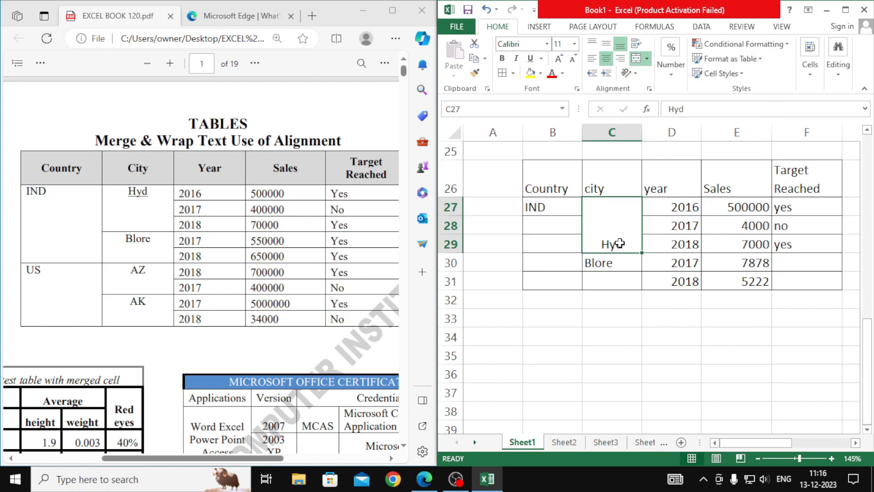
{"action": "left_click", "coordinate": [592, 44]}
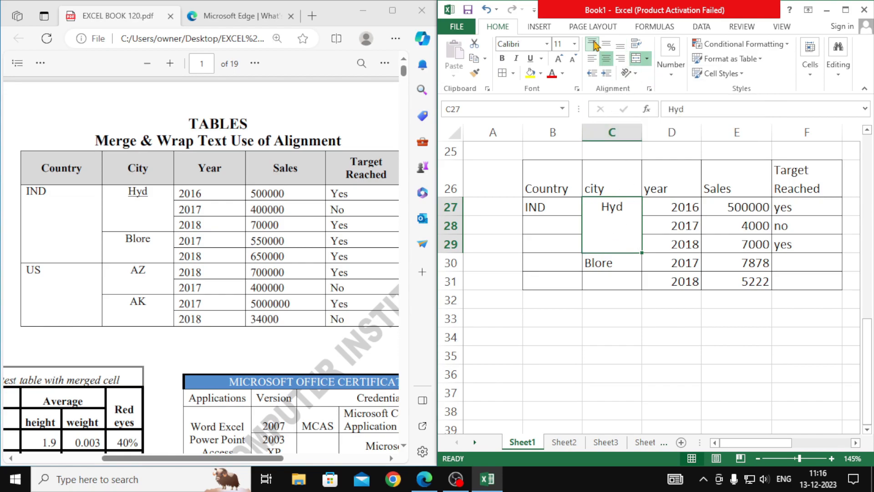
Merge and centre the Blore cells C30:C31 and the IND cells B27:B31, aligning IND to the top left of its merged cell
{"action": "left_click_drag", "start_coordinate": [618, 263], "coordinate": [616, 279]}
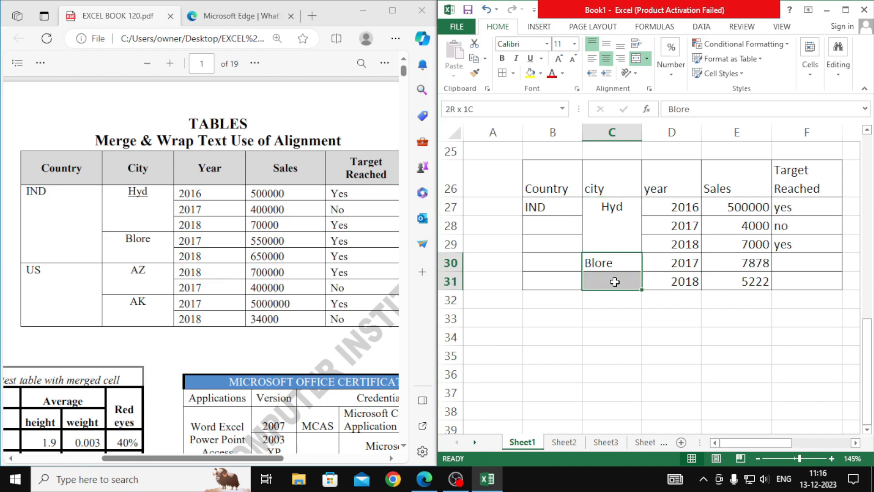
{"action": "left_click", "coordinate": [636, 59]}
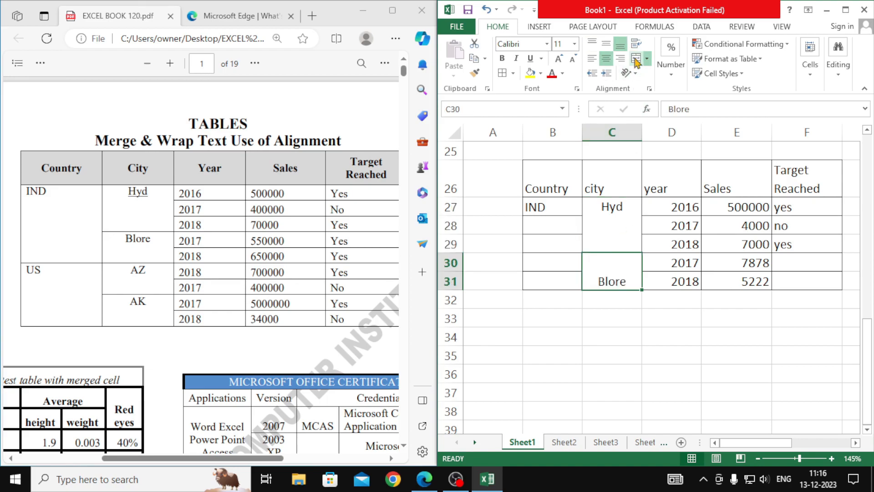
{"action": "left_click_drag", "start_coordinate": [545, 282], "coordinate": [557, 202]}
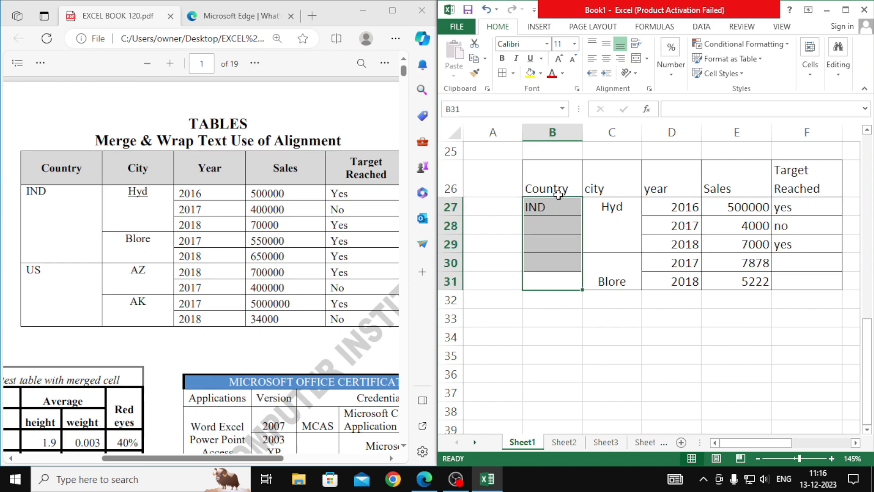
{"action": "left_click", "coordinate": [637, 59]}
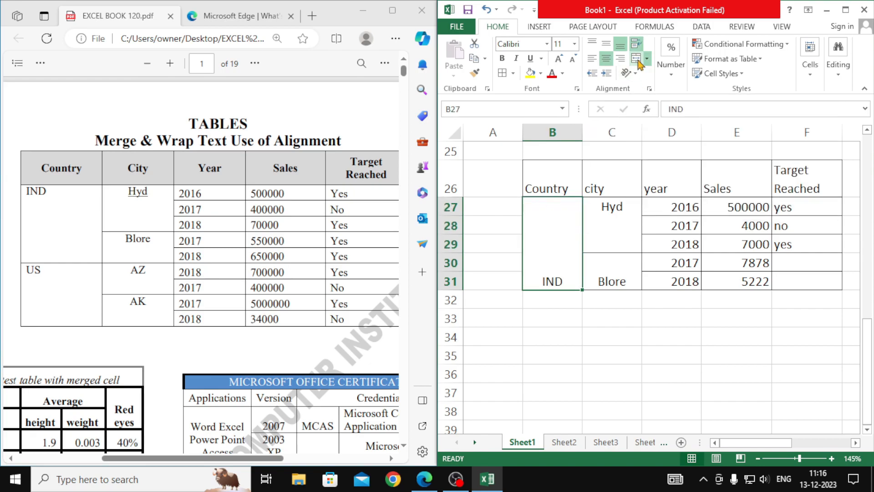
{"action": "left_click", "coordinate": [593, 46]}
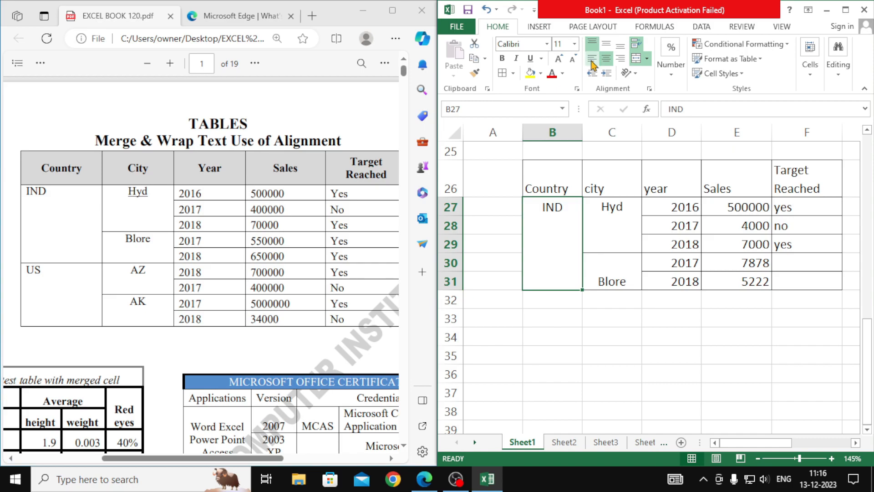
{"action": "left_click", "coordinate": [591, 58]}
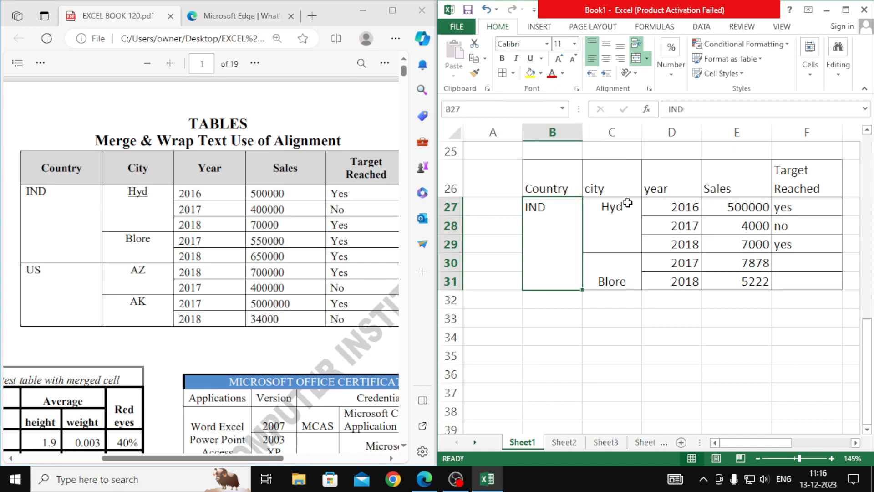
Fill in the Target Reached values for the Blore rows, with yes in F30 and no in F31
{"action": "left_click", "coordinate": [785, 268]}
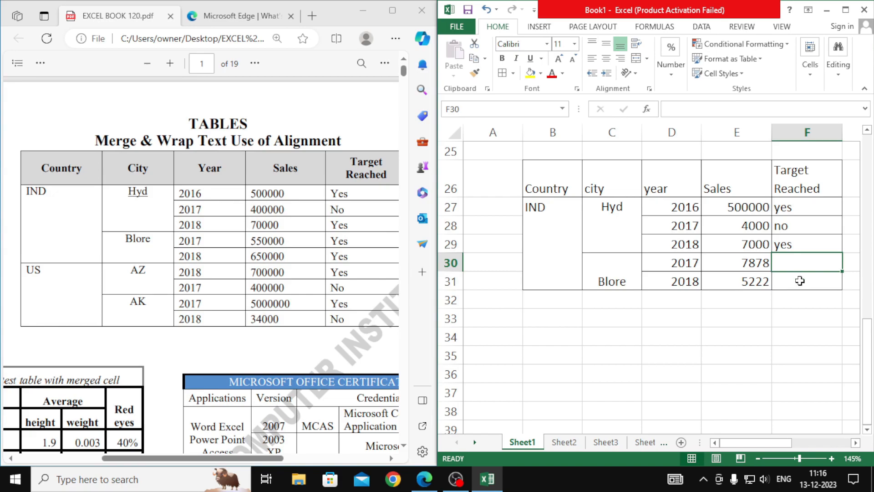
{"action": "left_click", "coordinate": [804, 277]}
{"action": "key", "text": "Up"}
{"action": "type", "text": "yes"}
{"action": "key", "text": "Return"}
{"action": "type", "text": "no"}
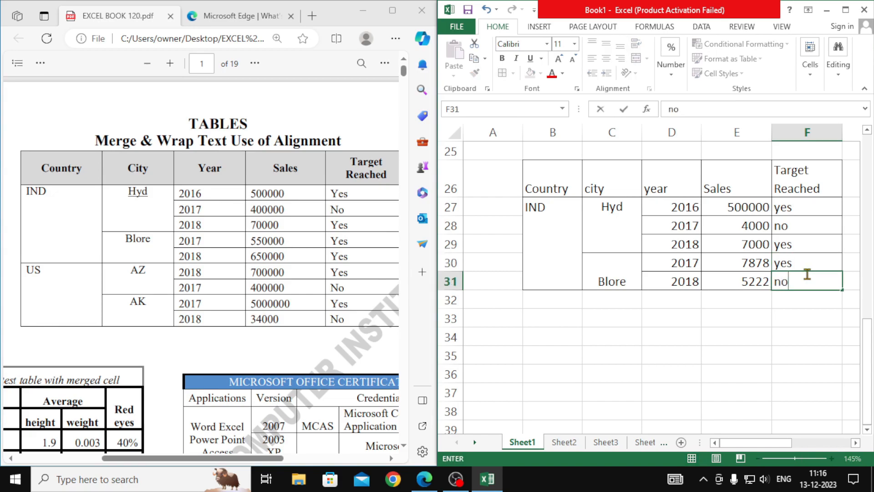
{"action": "key", "text": "Return"}
Start the next country group in row 32 with Us in B32 and the city AZ in C32
{"action": "key", "text": "Left"}
{"action": "key", "text": "Left"}
{"action": "key", "text": "Left"}
{"action": "key", "text": "Left"}
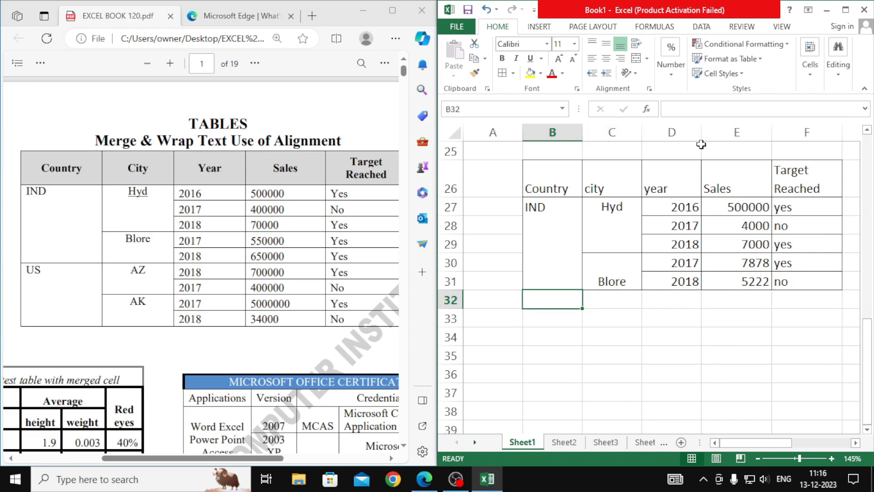
{"action": "type", "text": "Us"}
{"action": "key", "text": "Tab"}
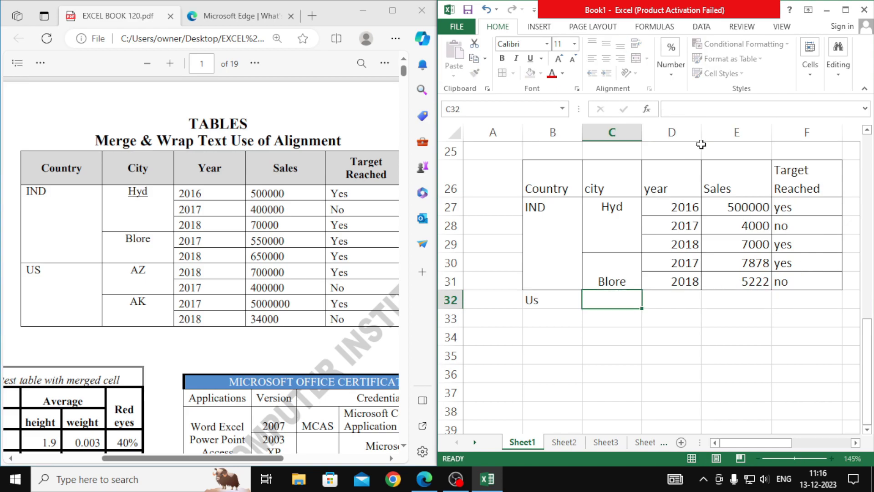
{"action": "type", "text": "Ax"}
{"action": "key", "text": "BackSpace"}
{"action": "type", "text": "Z"}
{"action": "key", "text": "Tab"}
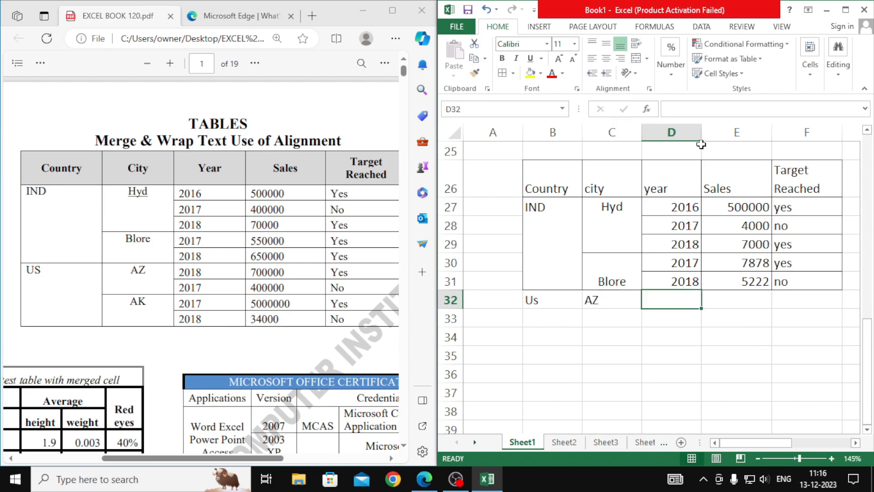
Enter the AZ years 2018 and 2019 in cells D32:D33
{"action": "type", "text": "2018"}
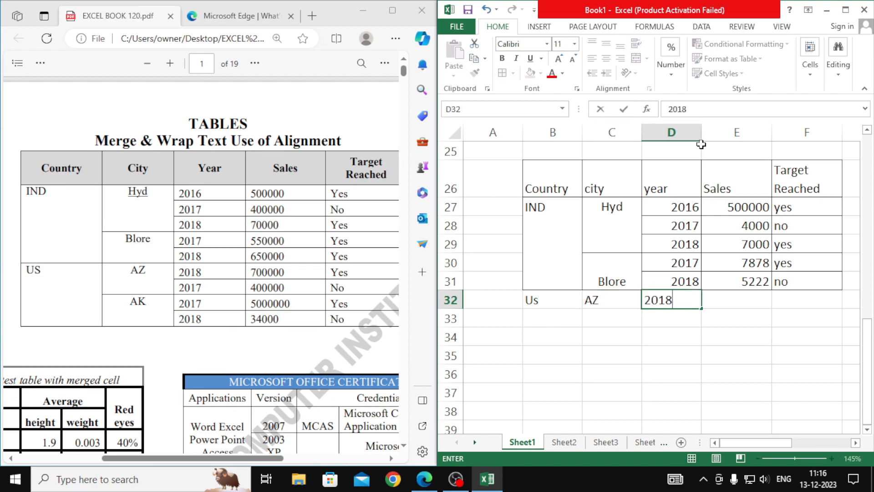
{"action": "key", "text": "Return"}
{"action": "type", "text": "201"}
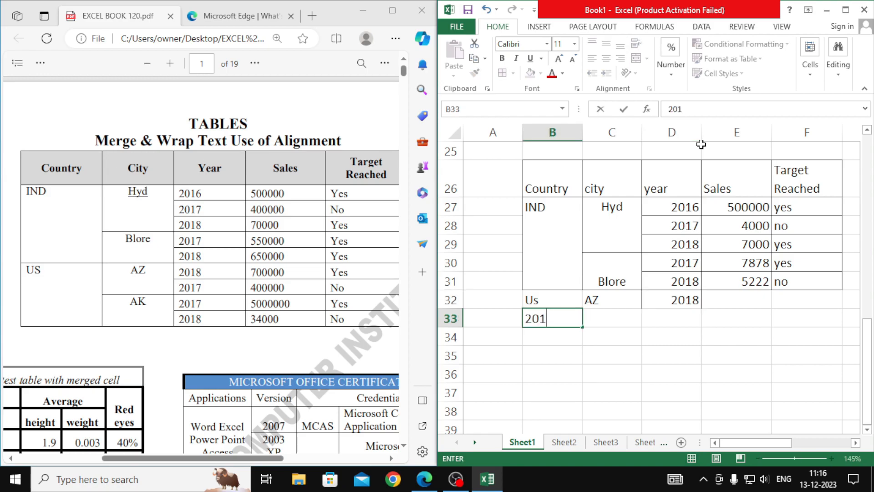
{"action": "key", "text": "BackSpace"}
{"action": "key", "text": "BackSpace"}
{"action": "key", "text": "BackSpace"}
{"action": "left_click", "coordinate": [670, 315]}
{"action": "type", "text": "2019"}
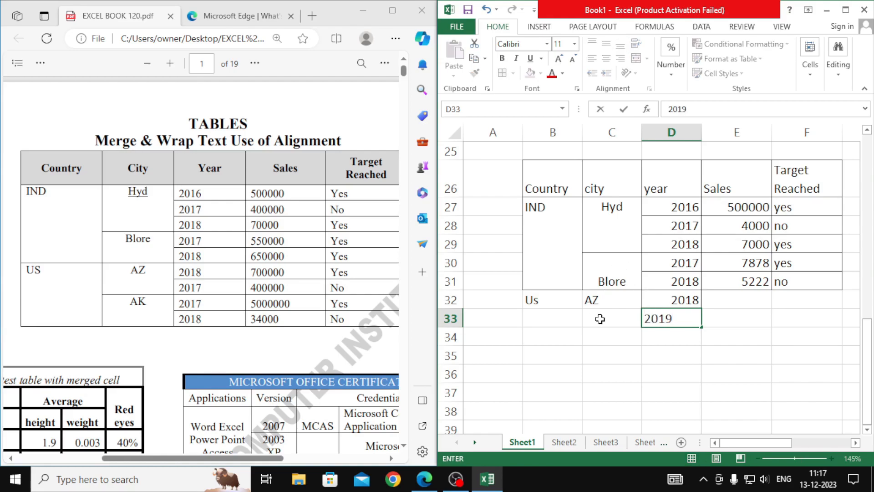
Merge and centre the AZ cells C32:C33, and enter AK in C34 merged and centred across C34:C35
{"action": "left_click_drag", "start_coordinate": [600, 319], "coordinate": [608, 305]}
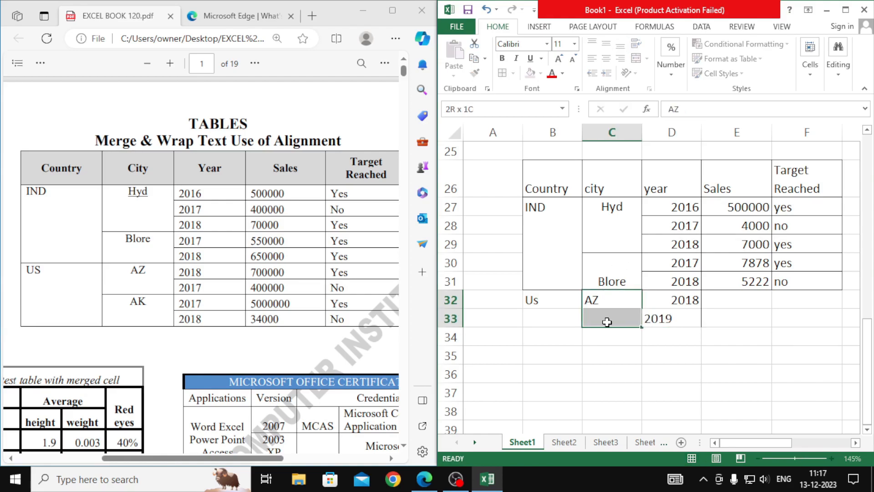
{"action": "left_click", "coordinate": [636, 58]}
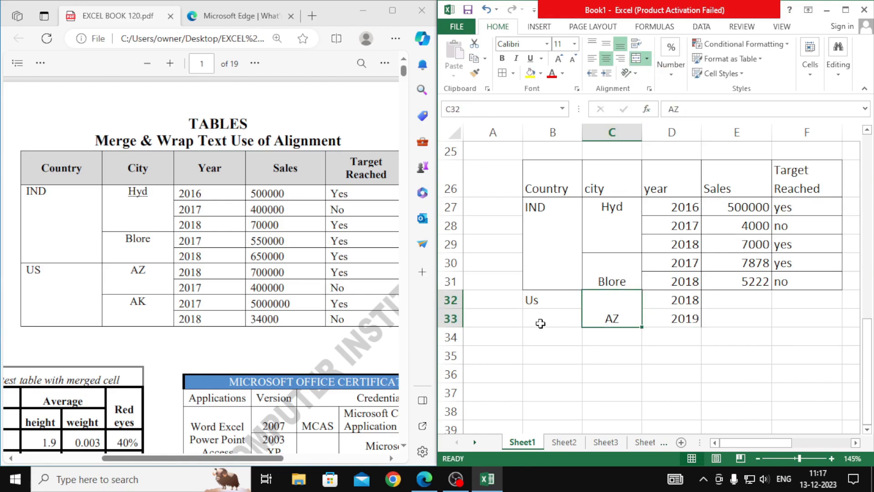
{"action": "left_click", "coordinate": [606, 337]}
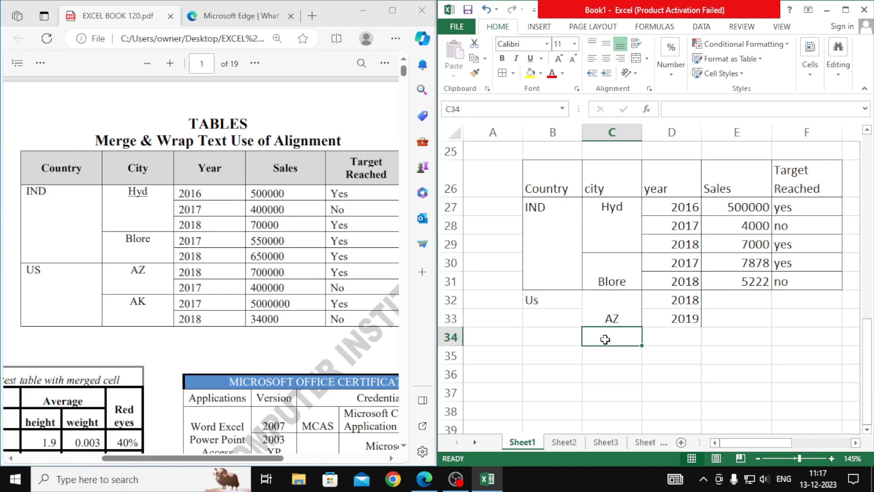
{"action": "type", "text": "AK"}
{"action": "key", "text": "Return"}
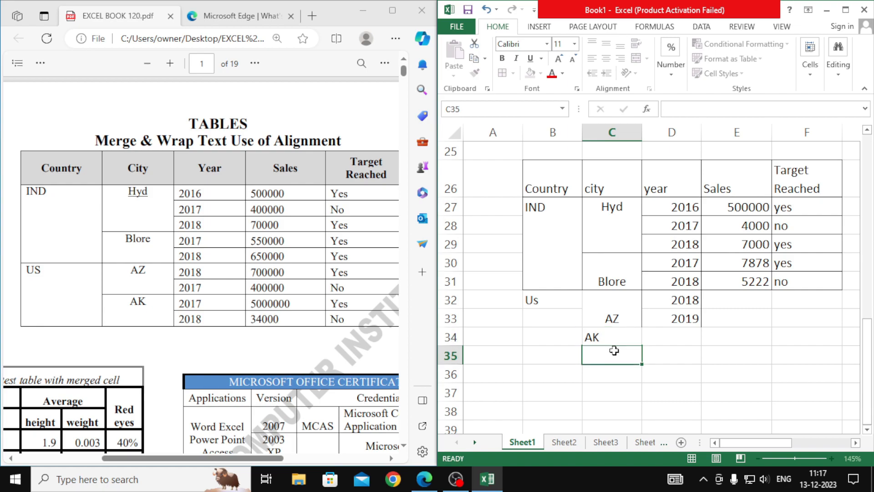
{"action": "key", "text": "Up"}
{"action": "left_click_drag", "start_coordinate": [612, 352], "coordinate": [612, 355]}
{"action": "left_click", "coordinate": [636, 58]}
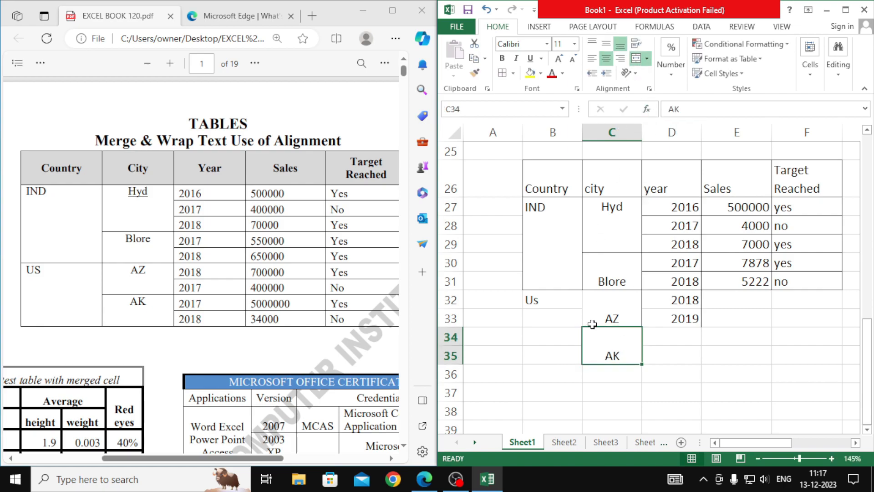
Merge and centre the Us cells B32:B35 and apply borders to all cells of B32:F35
{"action": "left_click_drag", "start_coordinate": [555, 299], "coordinate": [554, 353]}
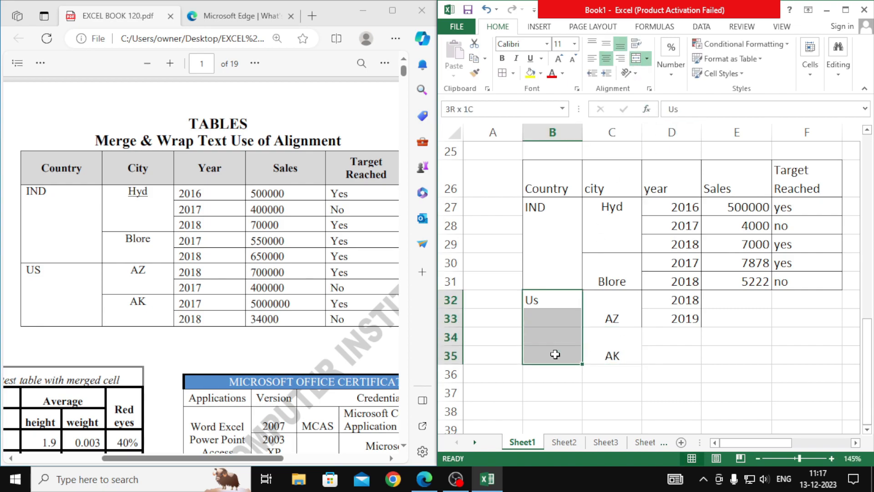
{"action": "left_click", "coordinate": [638, 59]}
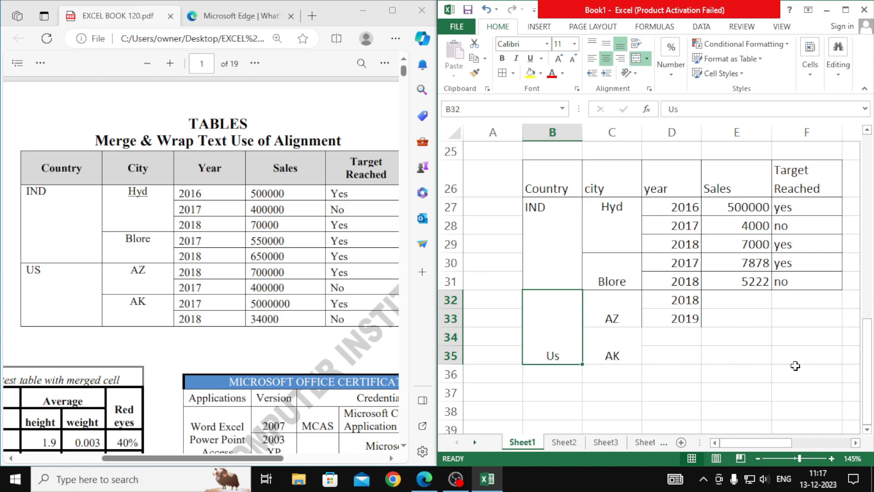
{"action": "left_click_drag", "start_coordinate": [819, 357], "coordinate": [564, 296]}
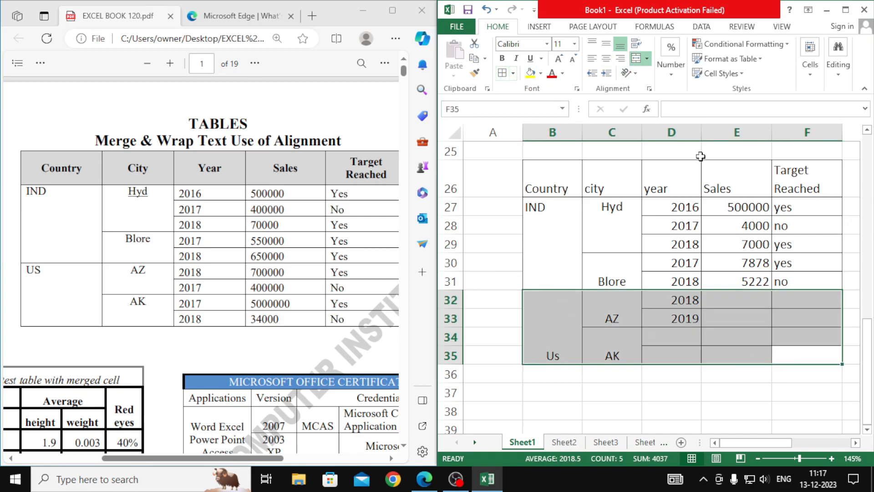
Start the PDF's test table below the sales table by merging and centring C38:D38 and entering the heading Average
{"action": "left_click", "coordinate": [247, 323]}
{"action": "scroll", "coordinate": [264, 337], "scroll_direction": "down", "scroll_amount": 3}
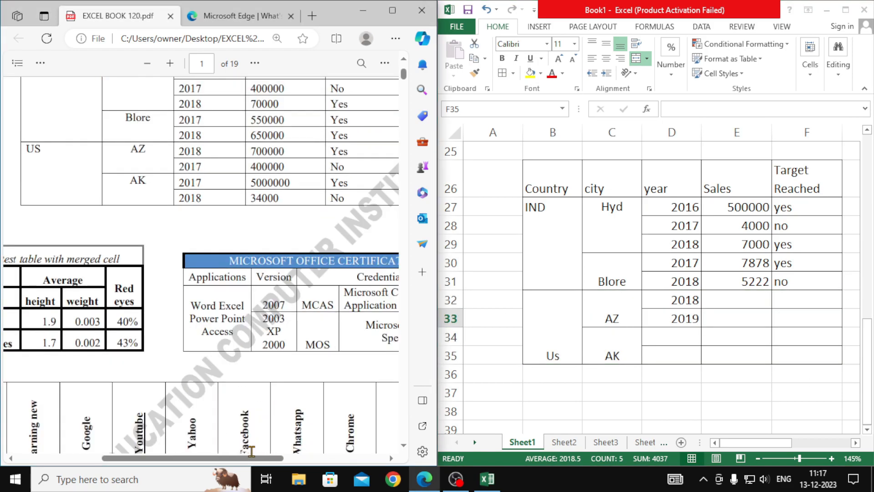
{"action": "left_click_drag", "start_coordinate": [250, 459], "coordinate": [202, 458]}
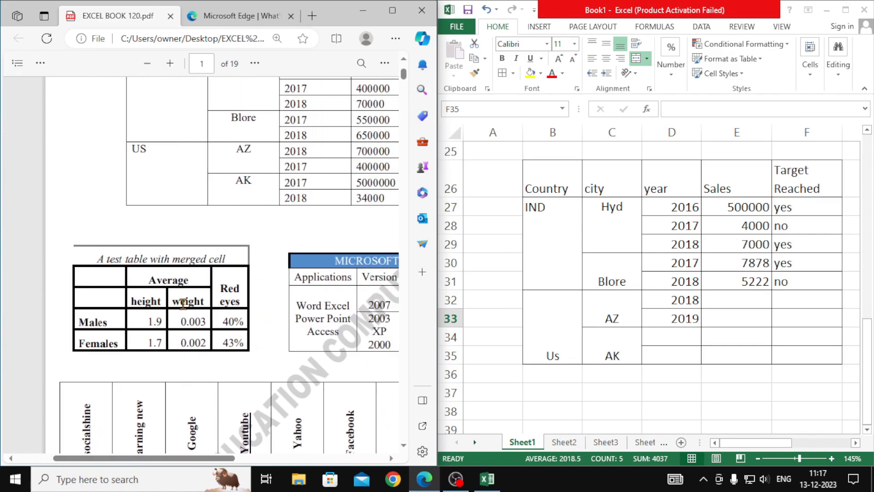
{"action": "left_click", "coordinate": [571, 407]}
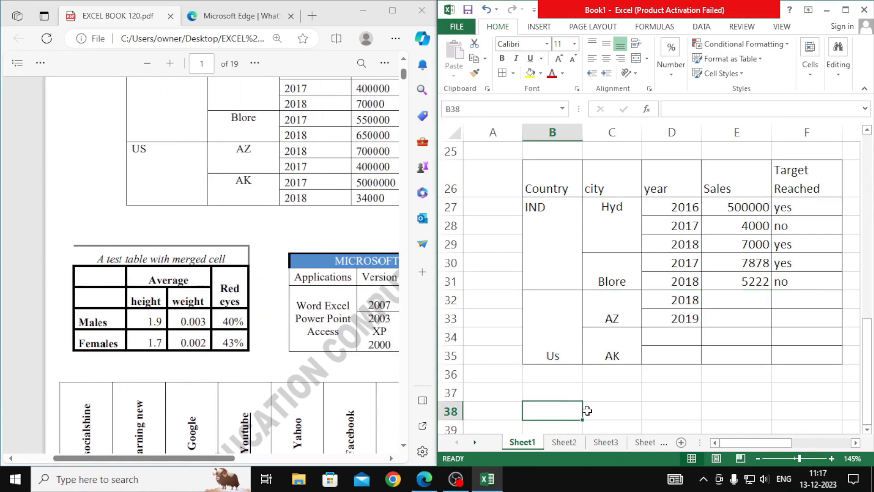
{"action": "scroll", "coordinate": [587, 410], "scroll_direction": "down", "scroll_amount": 1}
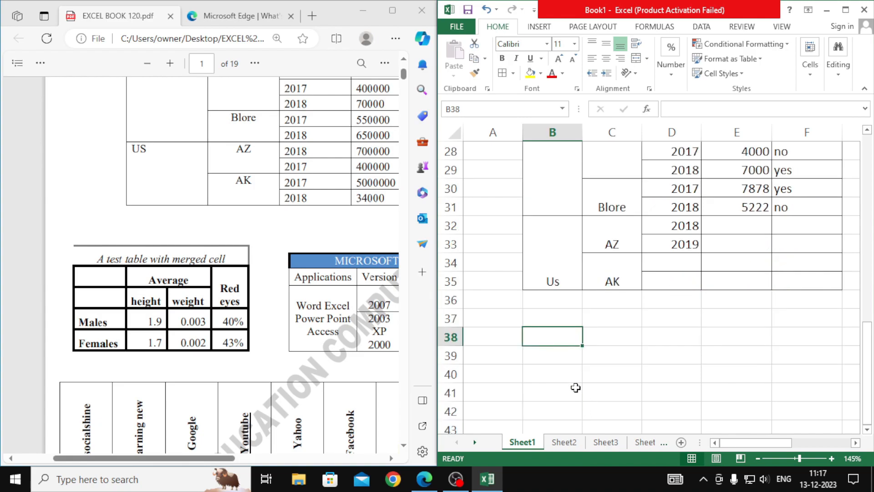
{"action": "left_click", "coordinate": [607, 337]}
{"action": "left_click_drag", "start_coordinate": [607, 337], "coordinate": [665, 337]}
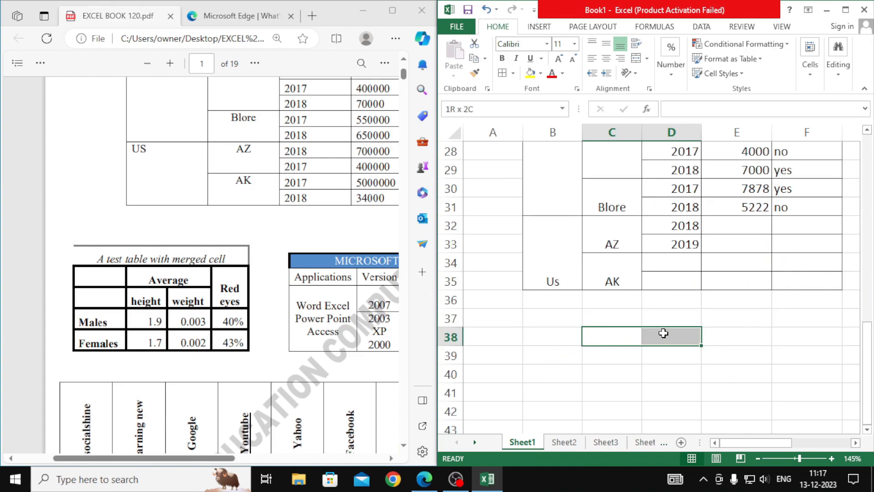
{"action": "left_click", "coordinate": [647, 59]}
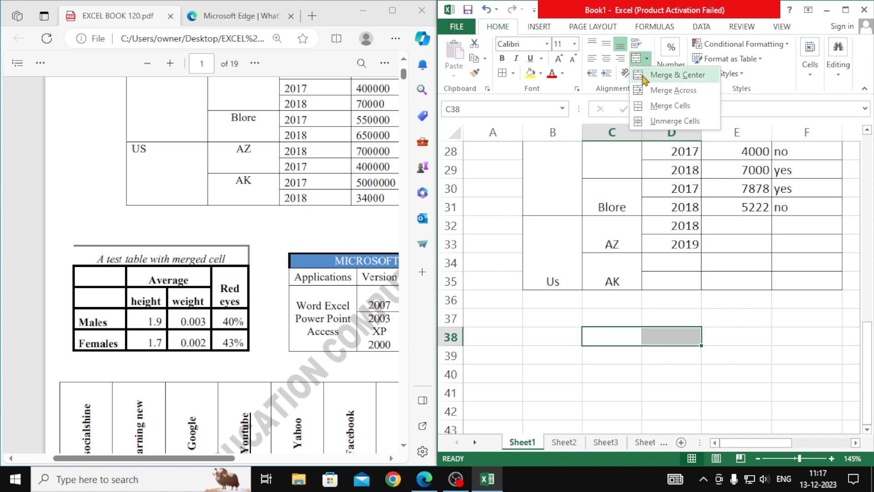
{"action": "left_click", "coordinate": [646, 76]}
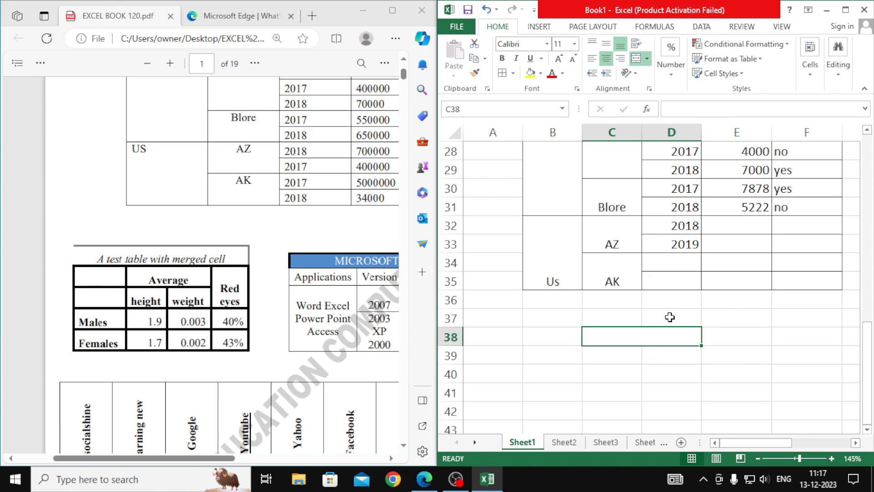
{"action": "type", "text": "average"}
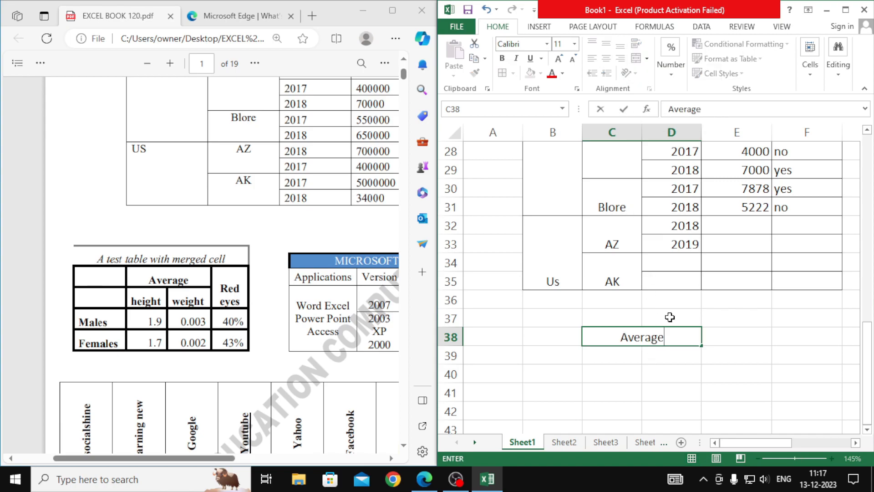
Enter the abbreviated subheadings h in C39 and w in D39 under Average
{"action": "left_click", "coordinate": [627, 357]}
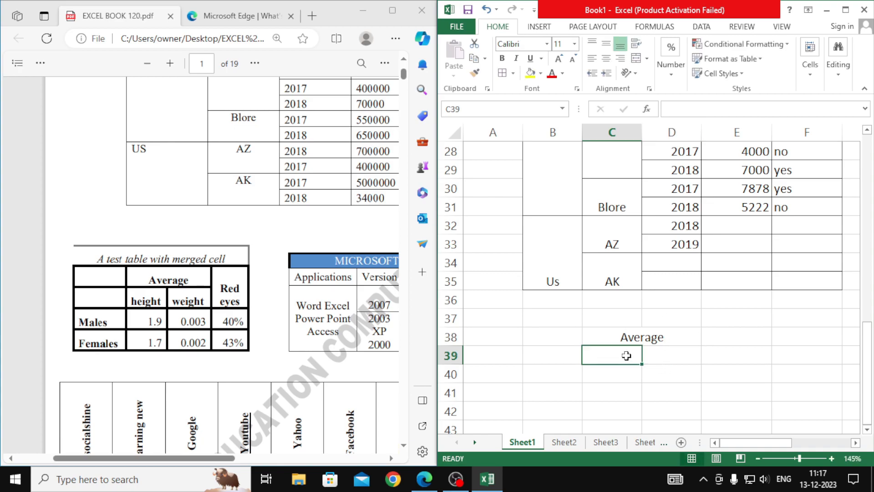
{"action": "type", "text": "h"}
{"action": "key", "text": "Tab"}
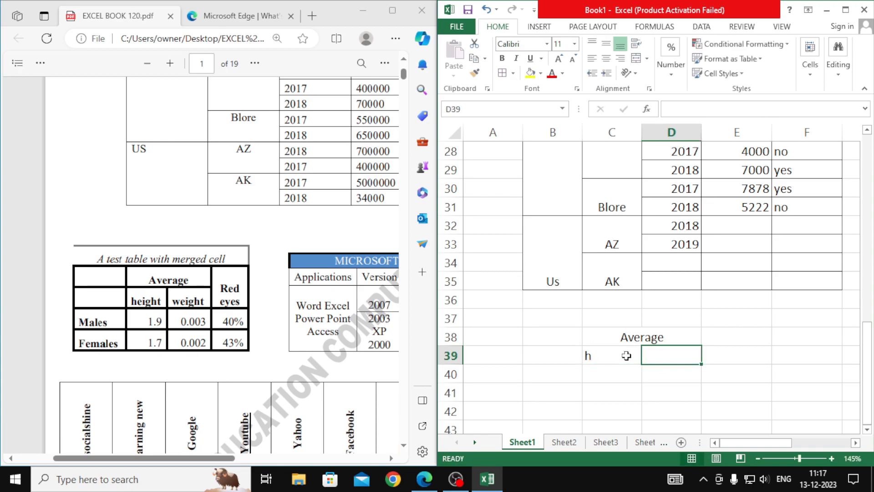
{"action": "type", "text": "w"}
Enter the heading Red Eyes in E38, with a line break between the two words
{"action": "left_click", "coordinate": [718, 328]}
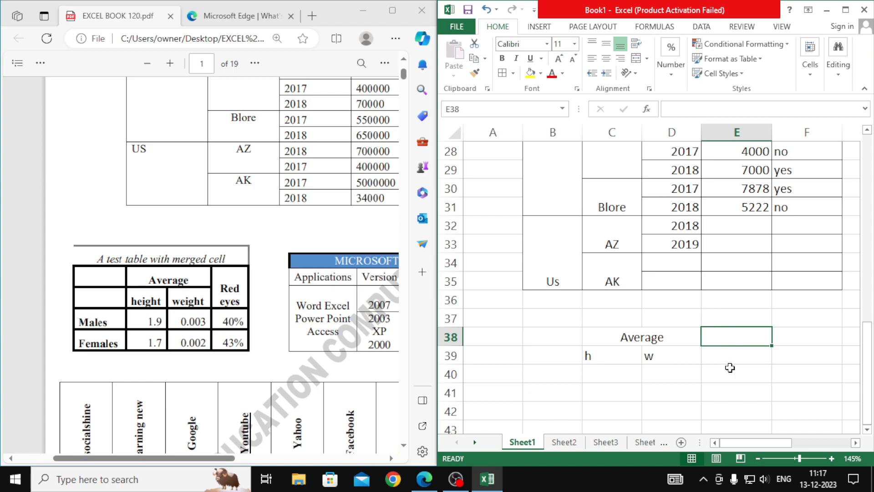
{"action": "type", "text": "Red E"}
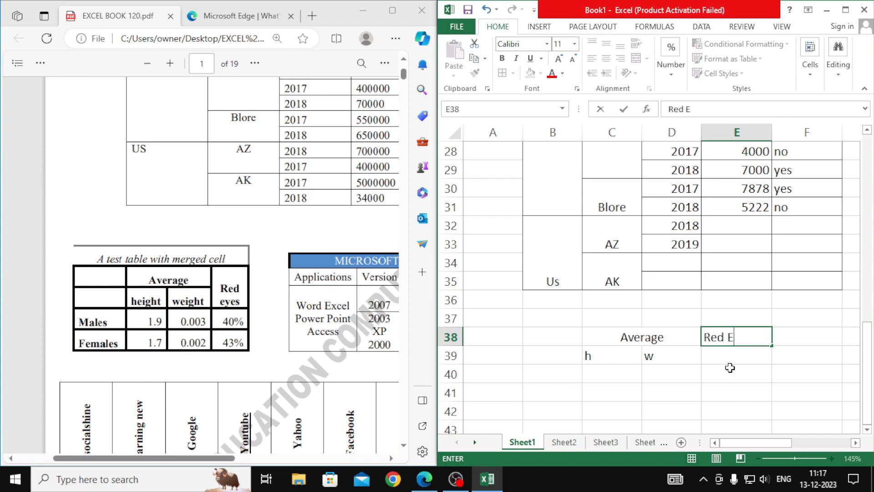
{"action": "type", "text": "yes"}
{"action": "left_click", "coordinate": [729, 340]}
{"action": "key", "text": "alt+Return"}
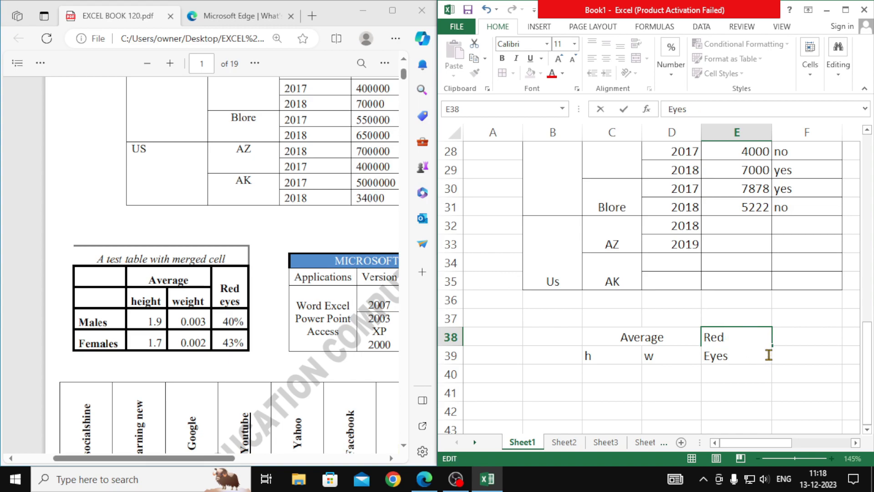
Merge and centre the Red Eyes heading across E38:E39 and reduce row 38 to one-line height
{"action": "left_click_drag", "start_coordinate": [767, 386], "coordinate": [733, 367]}
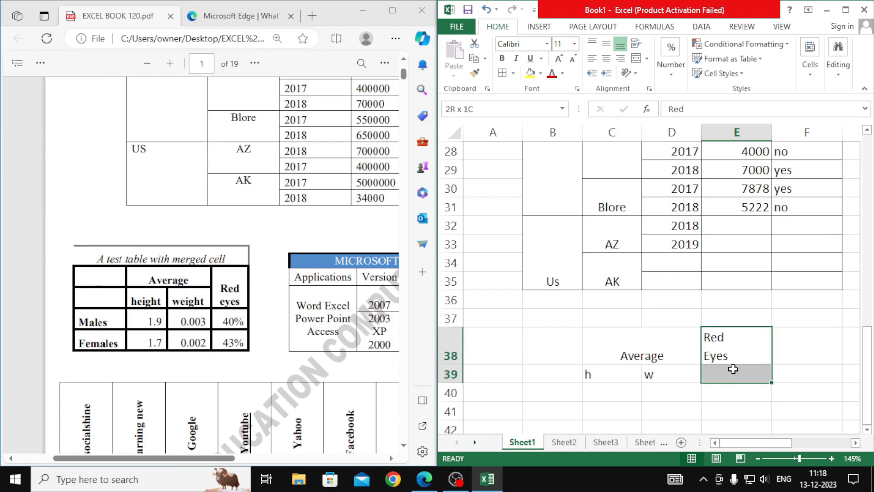
{"action": "left_click", "coordinate": [635, 60]}
{"action": "left_click", "coordinate": [621, 355]}
{"action": "left_click_drag", "start_coordinate": [447, 364], "coordinate": [448, 346]}
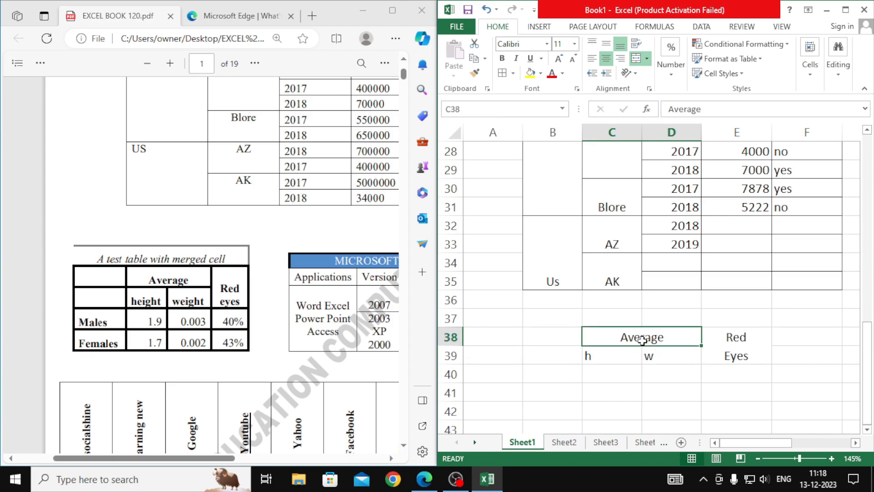
Compare the test table's merged headings with the PDF and view the PDF's Microsoft Office Certification table
{"action": "left_click", "coordinate": [623, 354]}
{"action": "left_click", "coordinate": [660, 355]}
{"action": "left_click", "coordinate": [720, 348]}
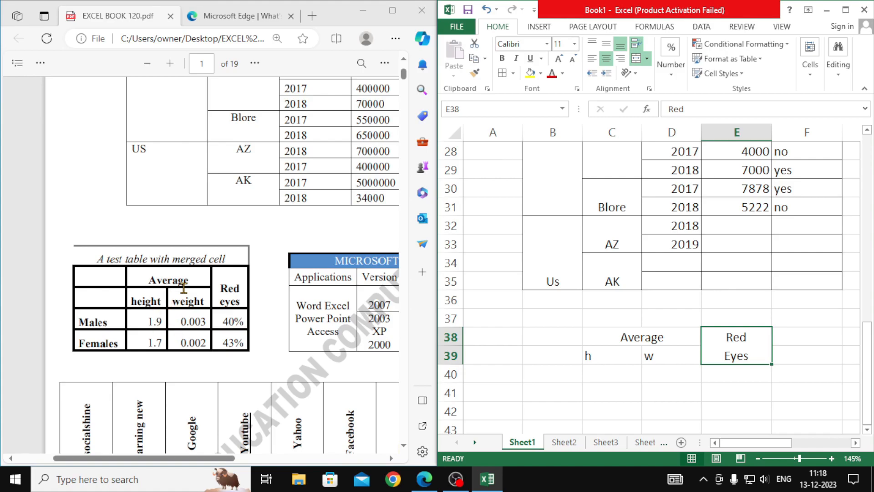
{"action": "left_click", "coordinate": [597, 338]}
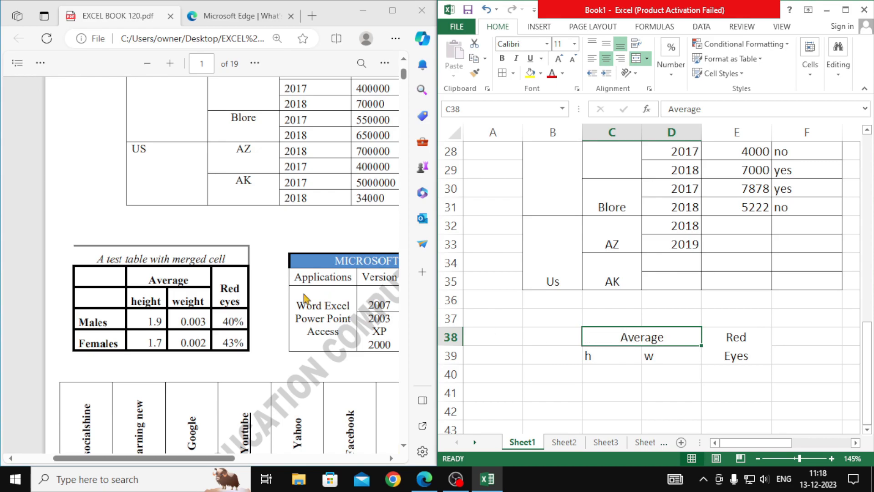
{"action": "left_click", "coordinate": [732, 365]}
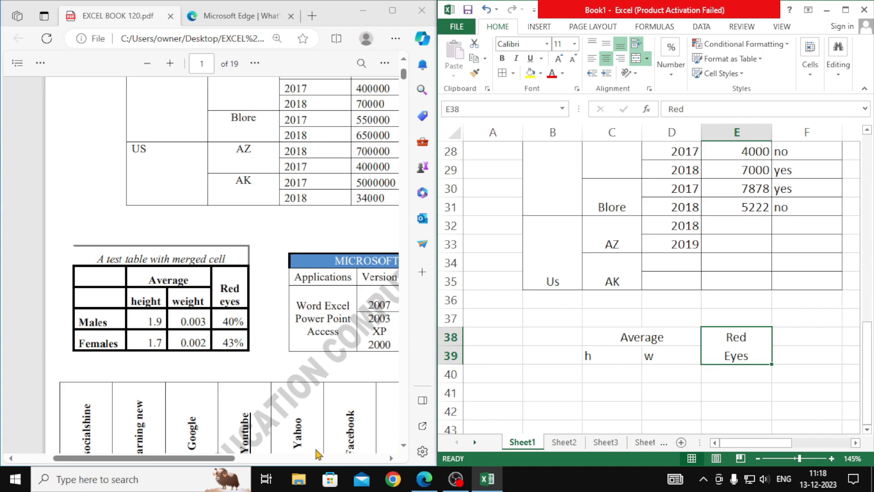
{"action": "left_click_drag", "start_coordinate": [233, 457], "coordinate": [329, 469]}
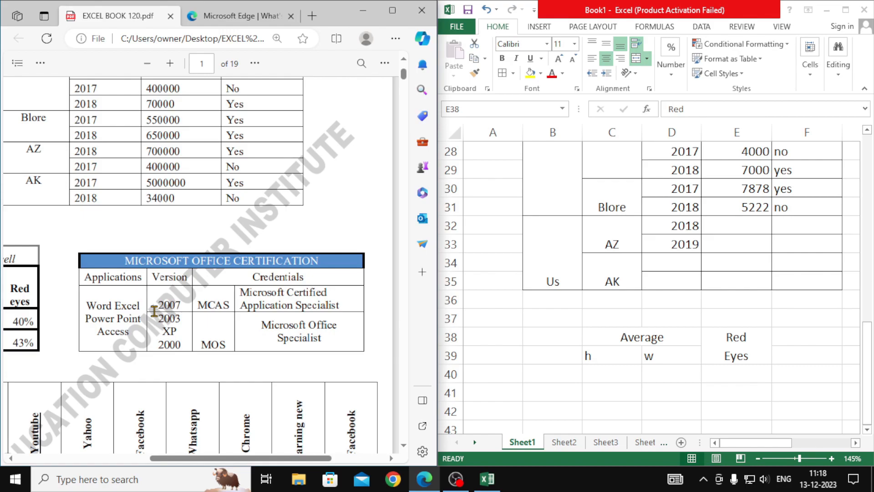
Return to the Excel workbook, maximize its window and select an empty cell below the test table
{"action": "left_click", "coordinate": [647, 378]}
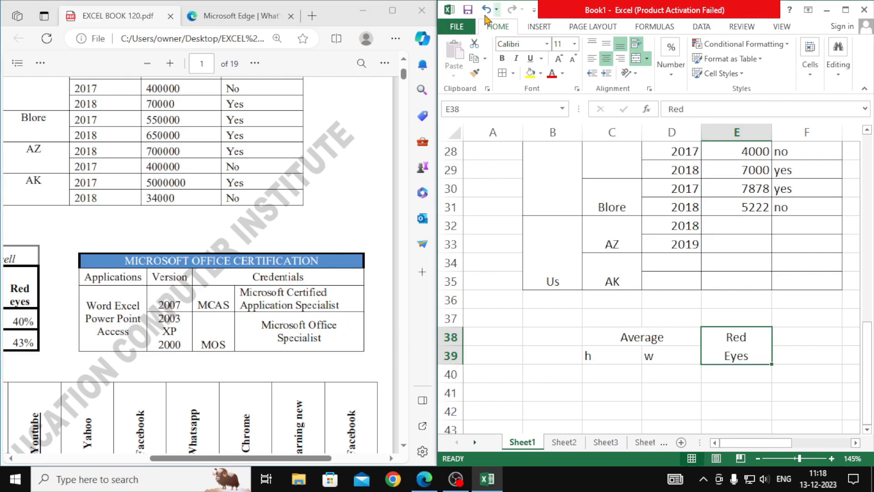
{"action": "left_click", "coordinate": [843, 12]}
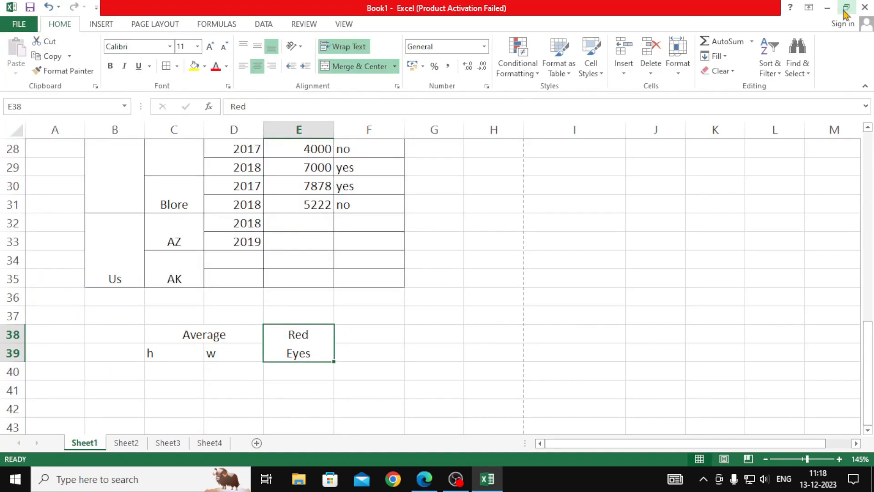
{"action": "left_click", "coordinate": [231, 409]}
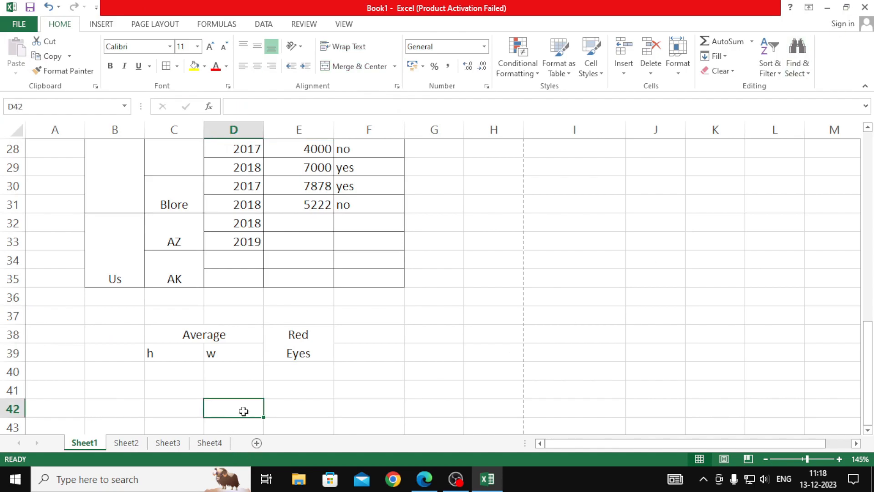
Look over the stacked tables on Sheet1, from MARKS DETAILS down to the Average headings
{"action": "scroll", "coordinate": [230, 405], "scroll_direction": "up", "scroll_amount": 9}
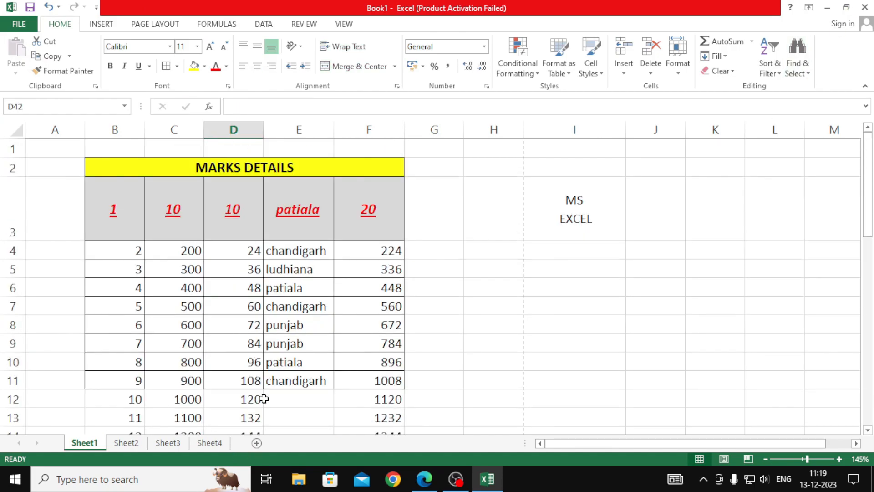
{"action": "left_click_drag", "start_coordinate": [112, 169], "coordinate": [339, 428]}
{"action": "scroll", "coordinate": [338, 428], "scroll_direction": "down", "scroll_amount": 6}
{"action": "scroll", "coordinate": [306, 416], "scroll_direction": "down", "scroll_amount": 2}
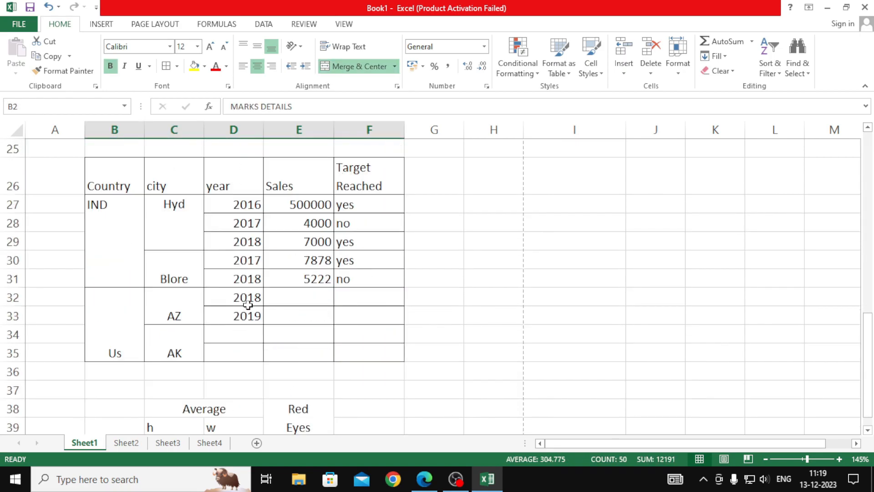
{"action": "scroll", "coordinate": [248, 311], "scroll_direction": "down", "scroll_amount": 1}
{"action": "left_click", "coordinate": [244, 335]}
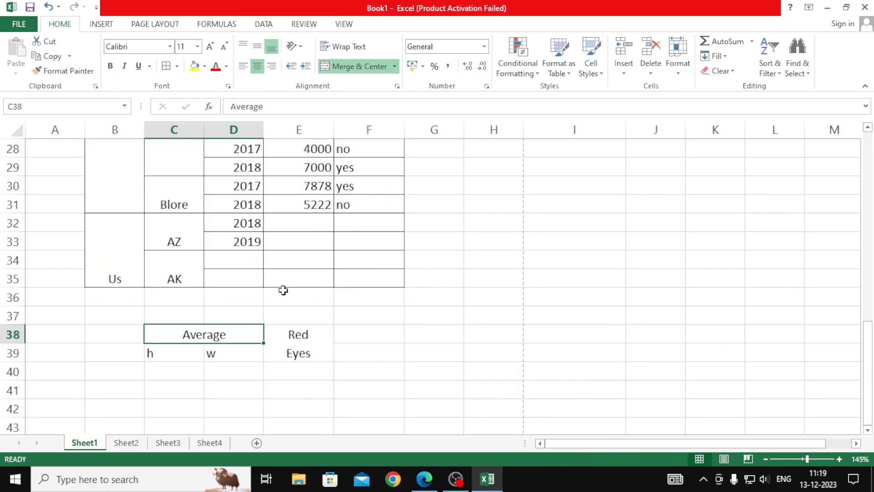
Widen column E from the Red Eyes heading and check the effect on every table stacked above it
{"action": "left_click", "coordinate": [275, 337]}
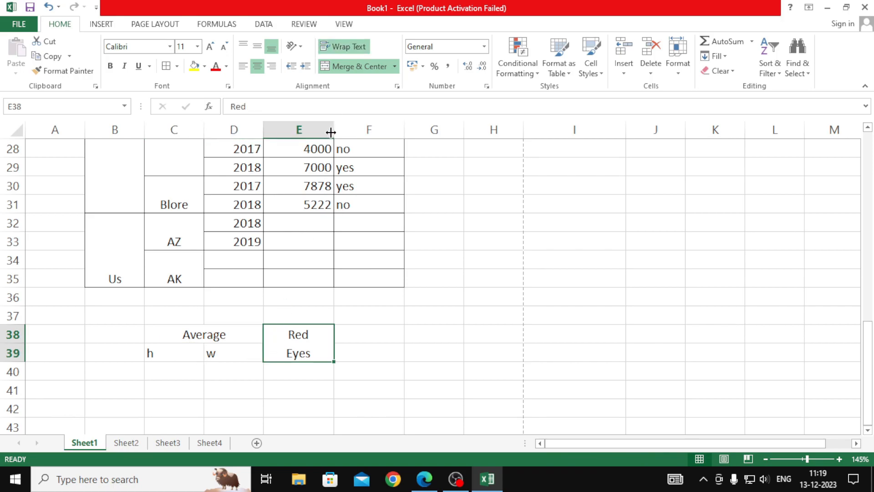
{"action": "left_click_drag", "start_coordinate": [331, 131], "coordinate": [444, 133]}
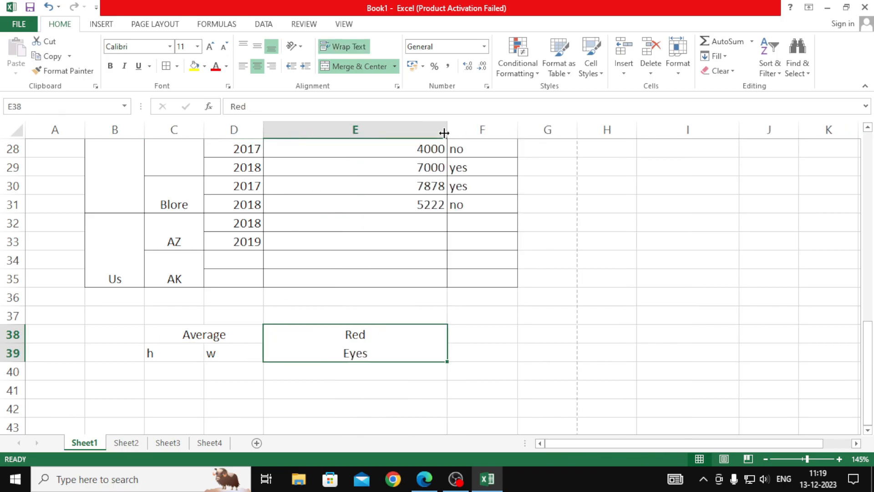
{"action": "scroll", "coordinate": [389, 260], "scroll_direction": "up", "scroll_amount": 3}
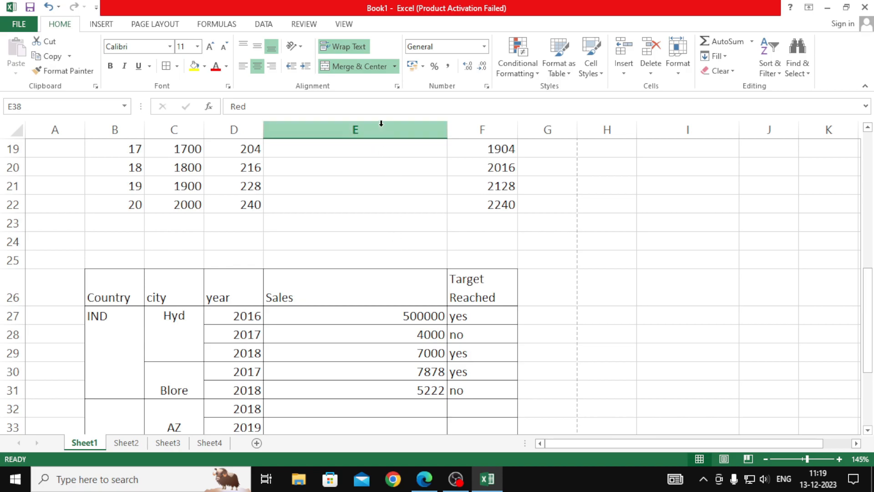
{"action": "scroll", "coordinate": [365, 195], "scroll_direction": "down", "scroll_amount": 9}
{"action": "left_click_drag", "start_coordinate": [382, 176], "coordinate": [392, 300]}
{"action": "scroll", "coordinate": [377, 308], "scroll_direction": "up", "scroll_amount": 4}
{"action": "scroll", "coordinate": [378, 308], "scroll_direction": "up", "scroll_amount": 11}
{"action": "left_click", "coordinate": [378, 307]}
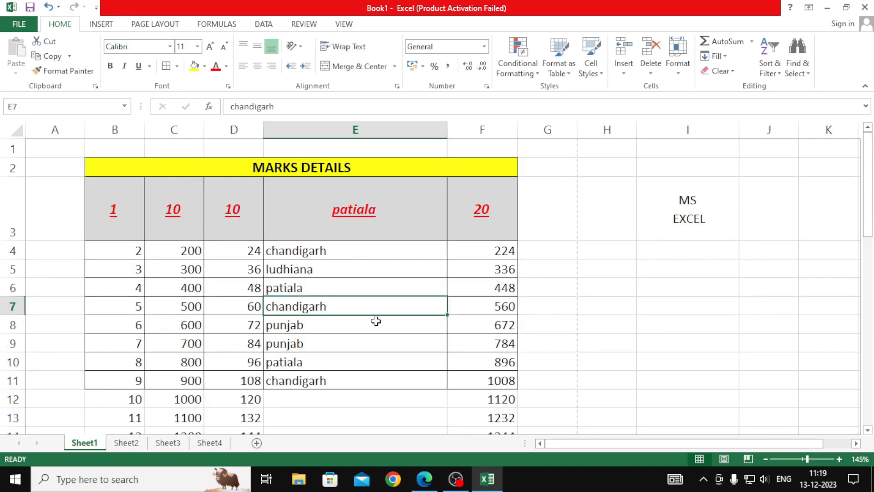
{"action": "scroll", "coordinate": [377, 320], "scroll_direction": "down", "scroll_amount": 12}
{"action": "left_click", "coordinate": [374, 329]}
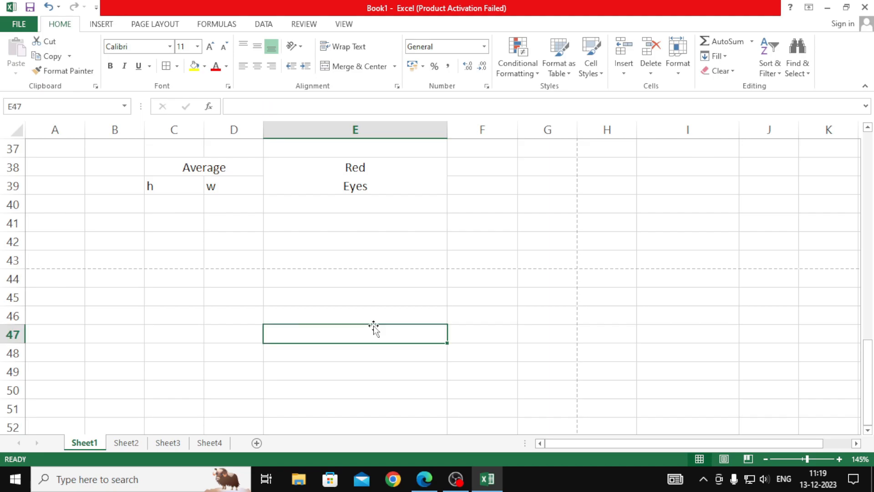
Examine the free area beside the test table and look through Sheet2, Sheet3 and Sheet4 before returning to Sheet1
{"action": "scroll", "coordinate": [373, 328], "scroll_direction": "up", "scroll_amount": 3}
{"action": "left_click", "coordinate": [357, 351]}
{"action": "left_click", "coordinate": [35, 349]}
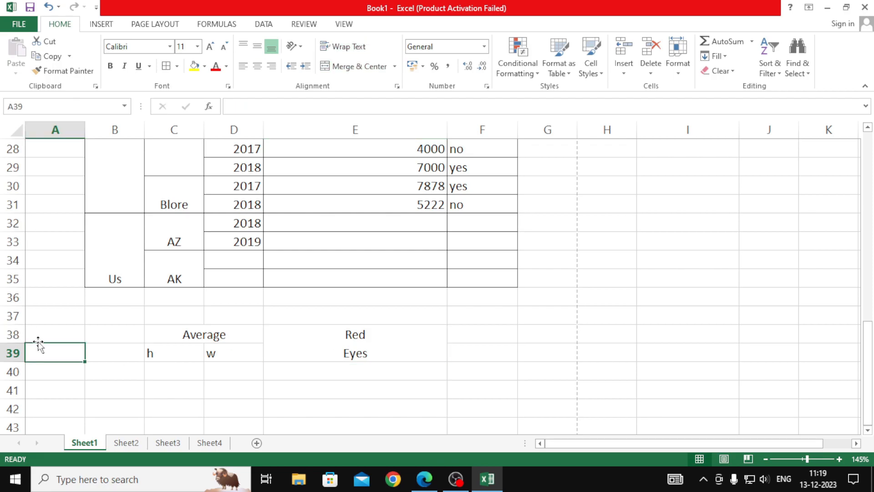
{"action": "left_click", "coordinate": [354, 352]}
{"action": "left_click_drag", "start_coordinate": [546, 294], "coordinate": [771, 408]}
{"action": "left_click", "coordinate": [123, 444]}
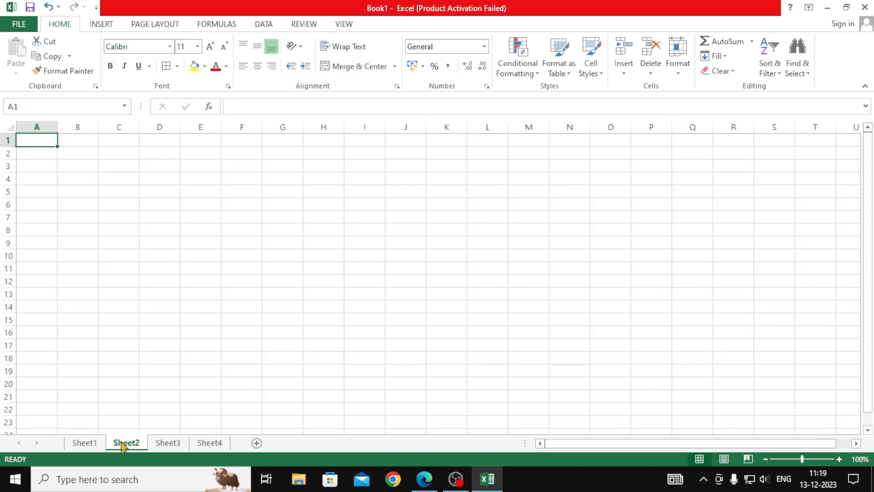
{"action": "left_click", "coordinate": [166, 443]}
{"action": "left_click", "coordinate": [204, 445]}
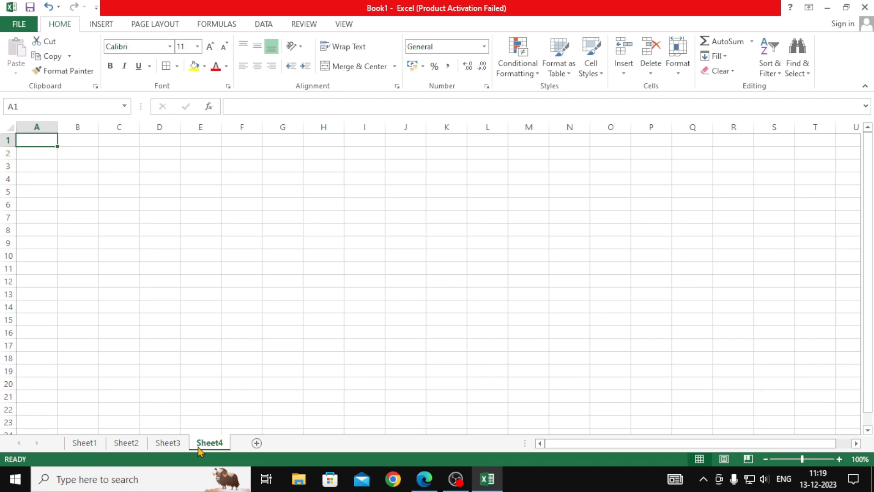
{"action": "left_click", "coordinate": [83, 444]}
{"action": "left_click", "coordinate": [119, 446]}
{"action": "left_click", "coordinate": [154, 445]}
{"action": "left_click", "coordinate": [204, 445]}
{"action": "left_click", "coordinate": [86, 444]}
Select the sales table and the empty areas beside and diagonally below it to examine where another table fits
{"action": "left_click_drag", "start_coordinate": [466, 280], "coordinate": [106, 154]}
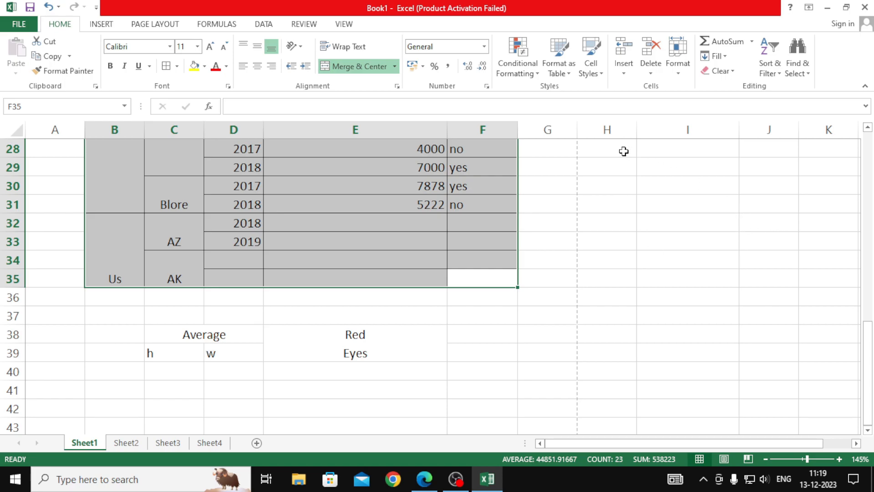
{"action": "left_click_drag", "start_coordinate": [624, 151], "coordinate": [761, 279]}
{"action": "left_click_drag", "start_coordinate": [488, 279], "coordinate": [124, 168]}
{"action": "left_click_drag", "start_coordinate": [570, 310], "coordinate": [797, 396]}
{"action": "scroll", "coordinate": [674, 318], "scroll_direction": "up", "scroll_amount": 1}
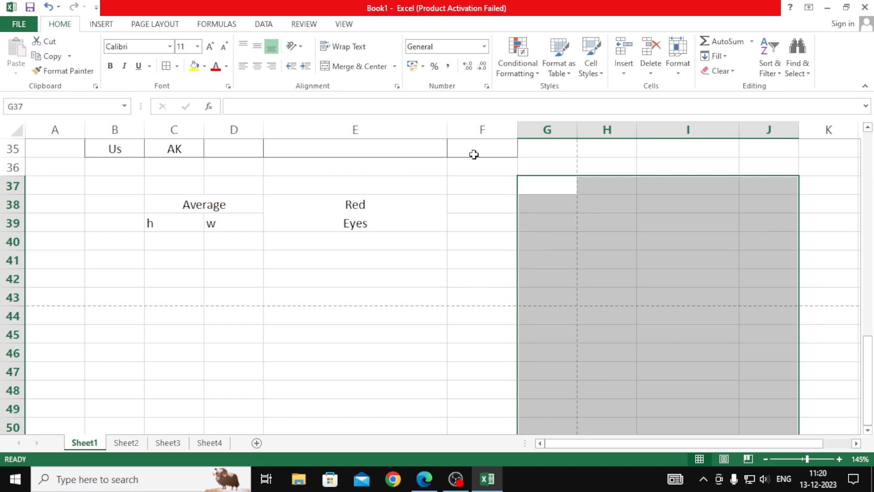
{"action": "left_click_drag", "start_coordinate": [461, 152], "coordinate": [182, 167]}
{"action": "scroll", "coordinate": [659, 323], "scroll_direction": "up", "scroll_amount": 1}
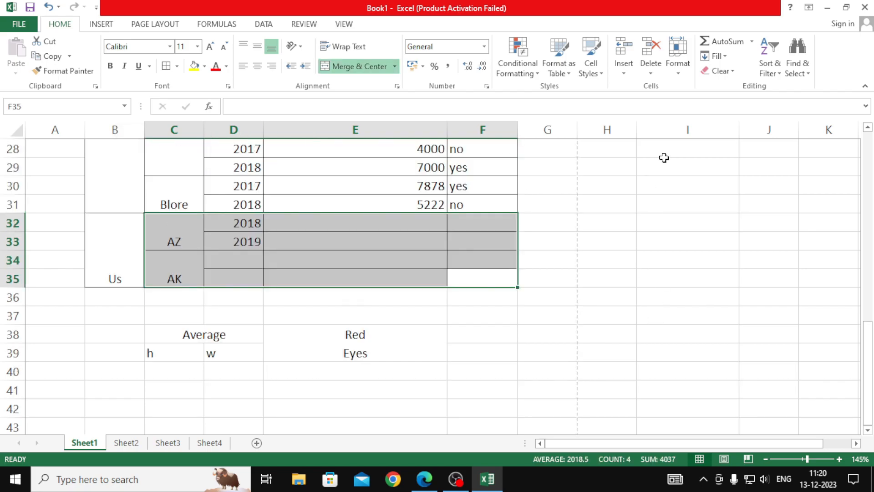
{"action": "scroll", "coordinate": [437, 373], "scroll_direction": "down", "scroll_amount": 1}
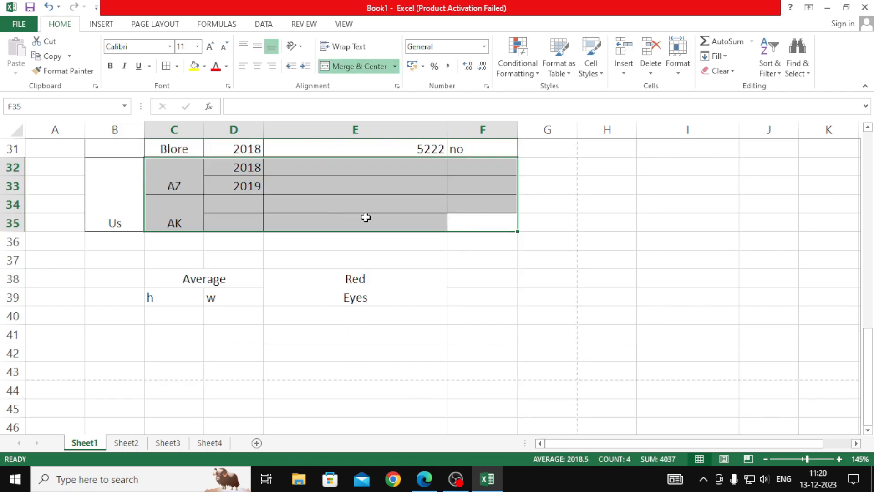
{"action": "scroll", "coordinate": [501, 373], "scroll_direction": "down", "scroll_amount": 6}
{"action": "scroll", "coordinate": [507, 383], "scroll_direction": "up", "scroll_amount": 5}
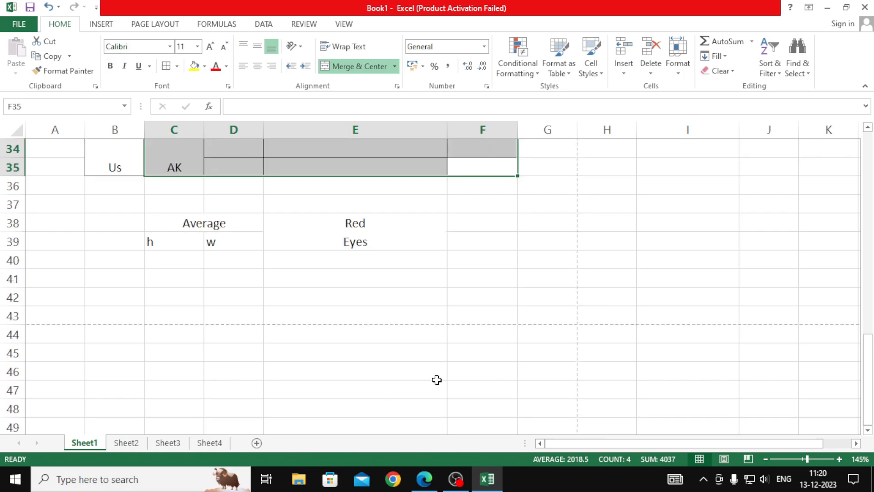
Open Sheet2 and switch to the PDF in Edge to view the Microsoft Office Certification table
{"action": "left_click", "coordinate": [132, 443]}
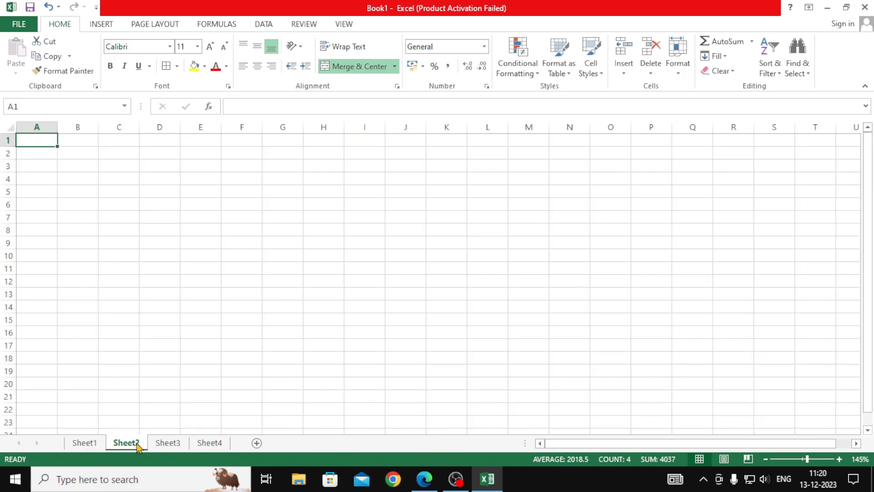
{"action": "left_click", "coordinate": [169, 443]}
{"action": "left_click", "coordinate": [120, 447]}
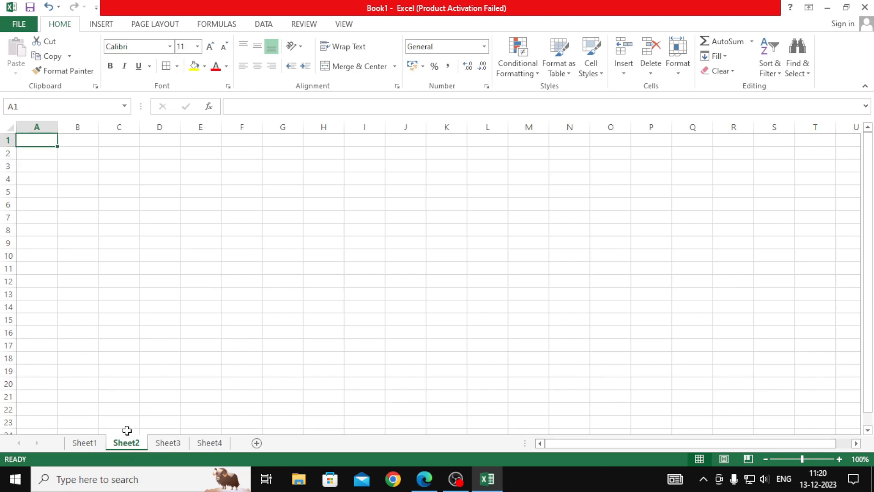
{"action": "key", "text": "alt+Tab"}
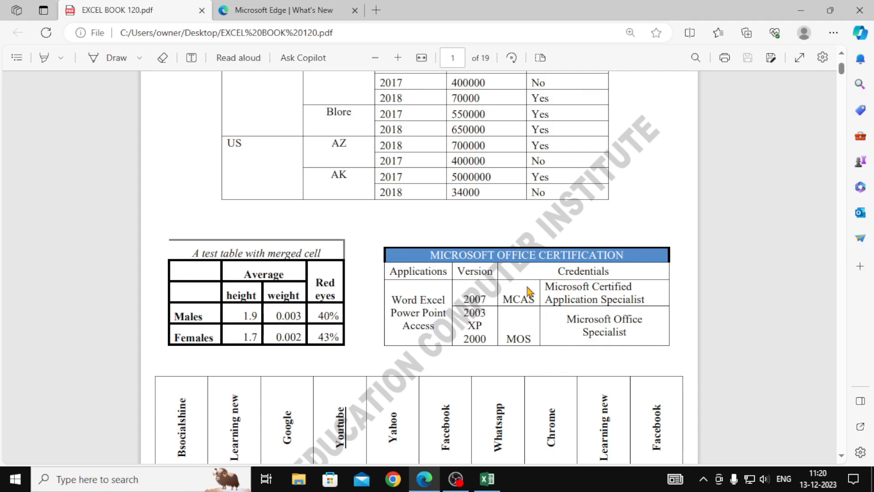
Switch back to Excel and, on Sheet1, widen column F and narrow column E
{"action": "left_click", "coordinate": [488, 479]}
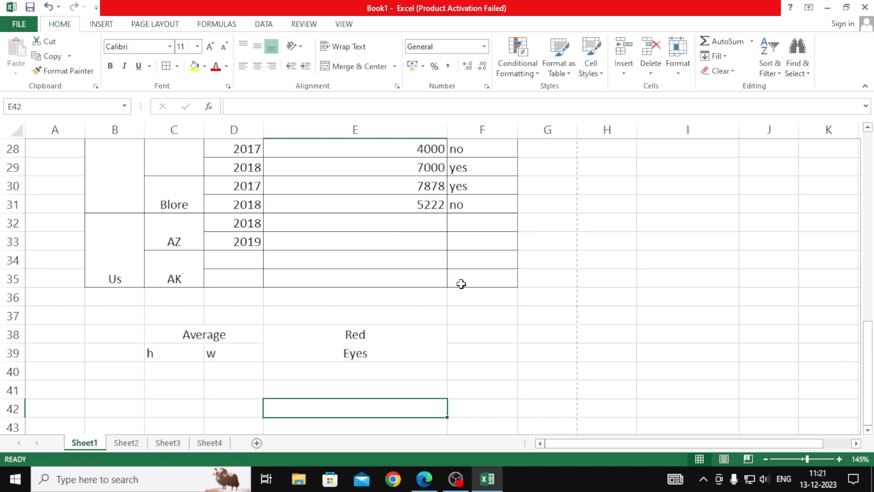
{"action": "left_click", "coordinate": [485, 147]}
{"action": "left_click_drag", "start_coordinate": [518, 130], "coordinate": [567, 137]}
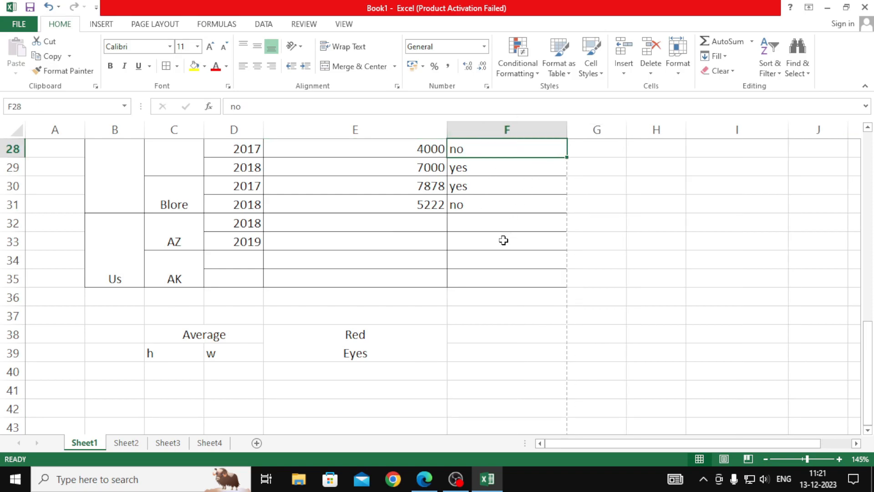
{"action": "left_click_drag", "start_coordinate": [447, 130], "coordinate": [379, 150]}
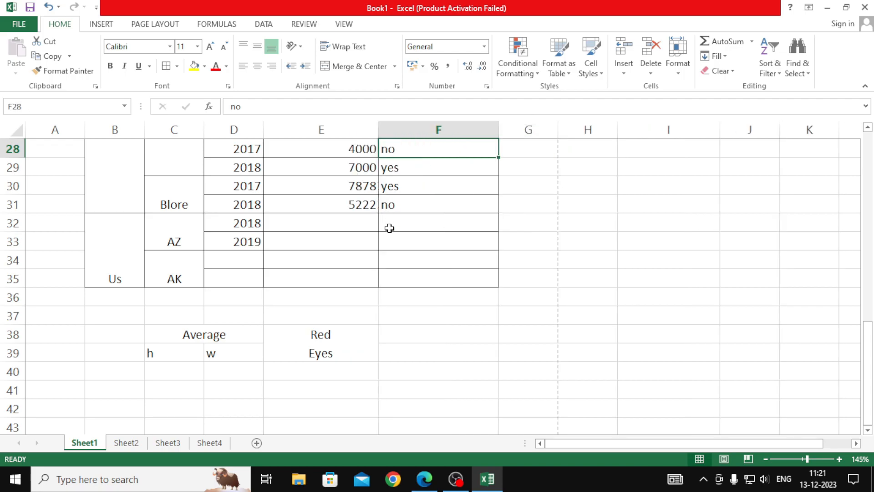
Switch to the PDF in Edge and view the table with vertical headings below the certification table
{"action": "scroll", "coordinate": [422, 328], "scroll_direction": "up", "scroll_amount": 1}
{"action": "key", "text": "alt+Tab"}
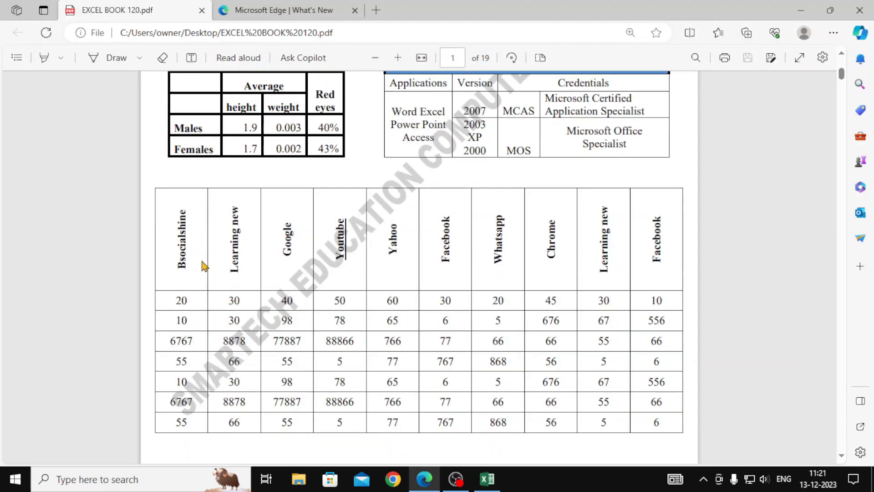
Switch from the PDF to Excel and make row 46 on Sheet1 about six times taller for vertical headings
{"action": "left_click_drag", "start_coordinate": [549, 261], "coordinate": [591, 267]}
{"action": "left_click", "coordinate": [556, 283]}
{"action": "left_click", "coordinate": [488, 475]}
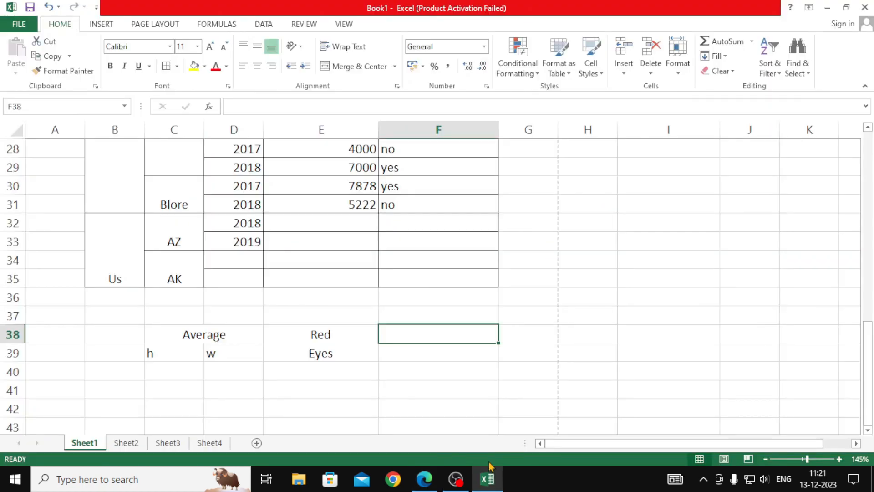
{"action": "scroll", "coordinate": [220, 397], "scroll_direction": "down", "scroll_amount": 1}
{"action": "scroll", "coordinate": [214, 383], "scroll_direction": "down", "scroll_amount": 2}
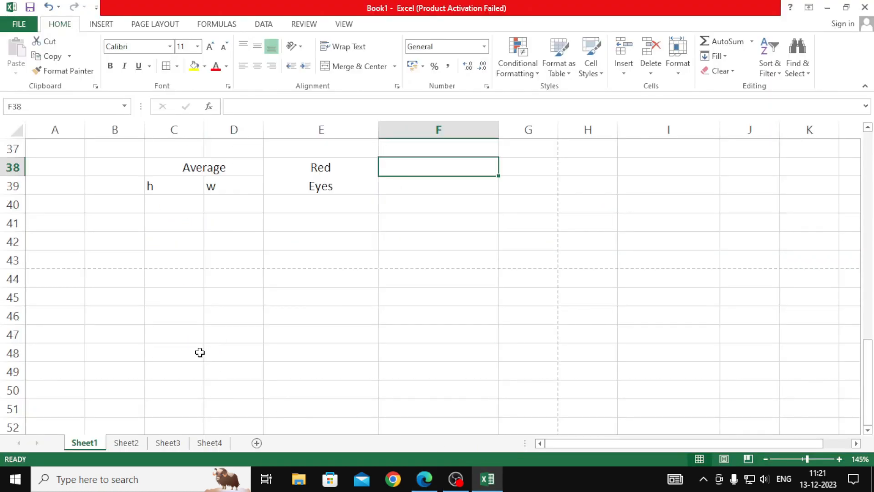
{"action": "left_click", "coordinate": [183, 311]}
{"action": "left_click_drag", "start_coordinate": [15, 324], "coordinate": [19, 411]}
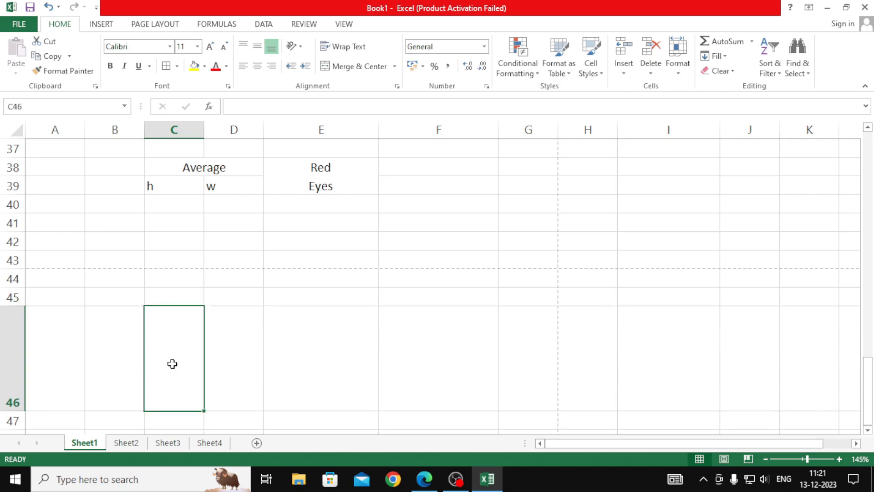
Place Excel and the PDF side by side, and enter the headings Bsocialshine in A46 and Learning new in B46
{"action": "left_click", "coordinate": [428, 482]}
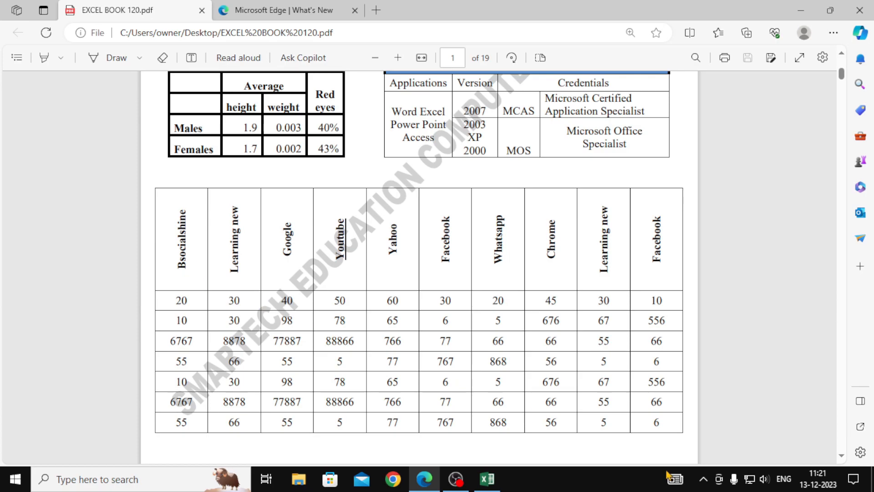
{"action": "left_click", "coordinate": [485, 477]}
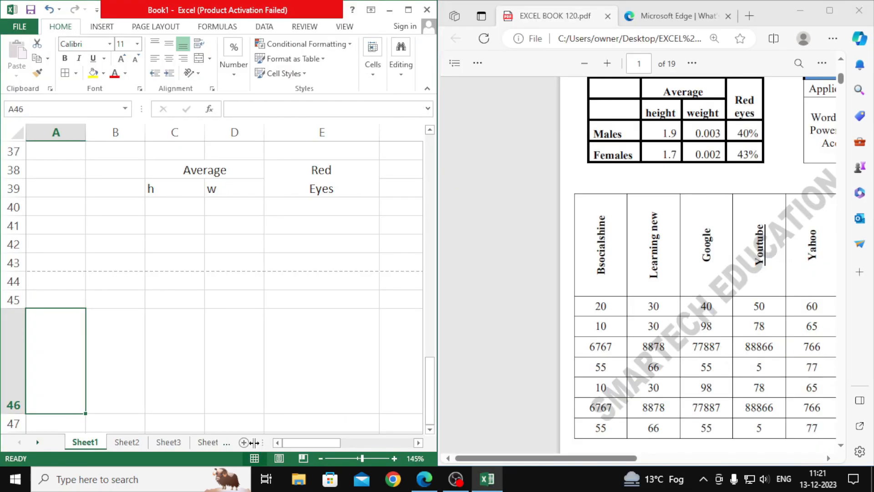
{"action": "type", "text": "Bsocialshine"}
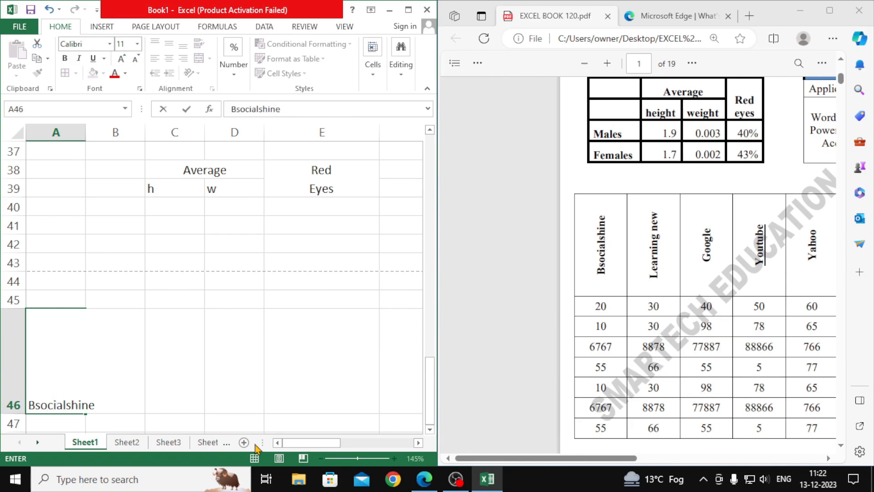
{"action": "left_click", "coordinate": [123, 397]}
{"action": "key", "text": "Tab"}
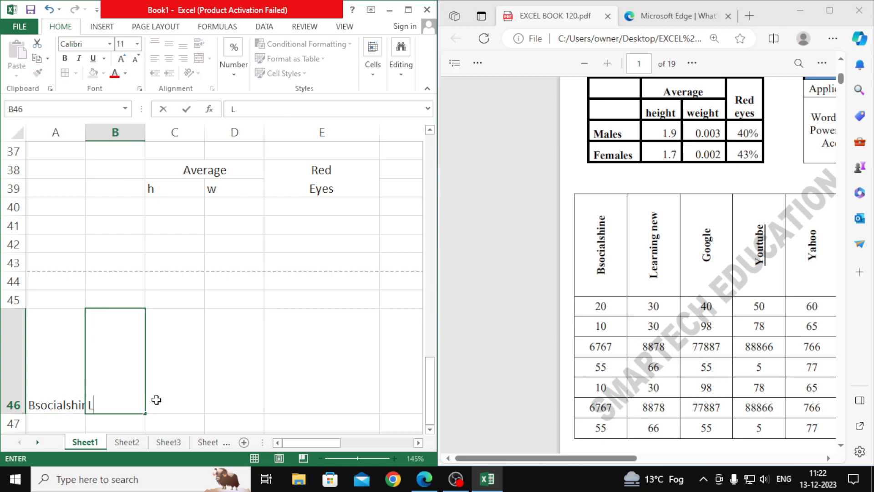
{"action": "type", "text": "Learning new"}
{"action": "key", "text": "Return"}
Maximize Excel, rotate the headings in A46:B46 upward, and centre them both vertically and horizontally in their cells
{"action": "left_click_drag", "start_coordinate": [80, 394], "coordinate": [116, 388]}
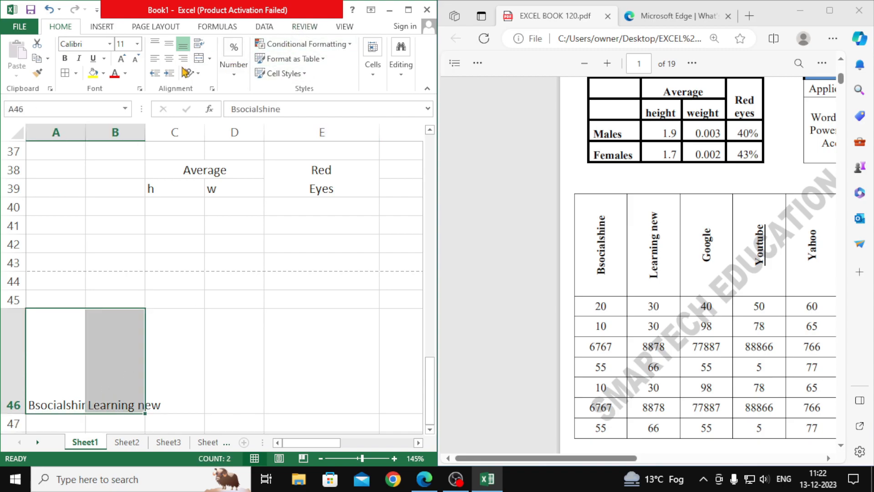
{"action": "left_click", "coordinate": [409, 9]}
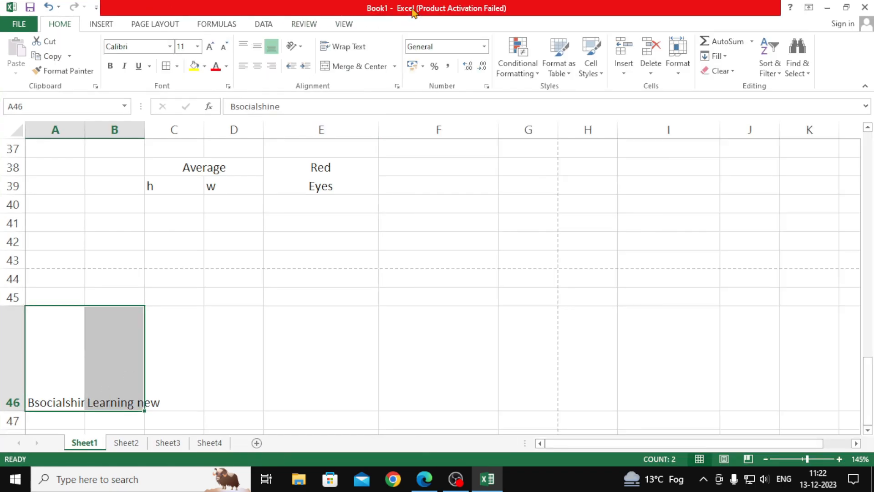
{"action": "left_click", "coordinate": [294, 46]}
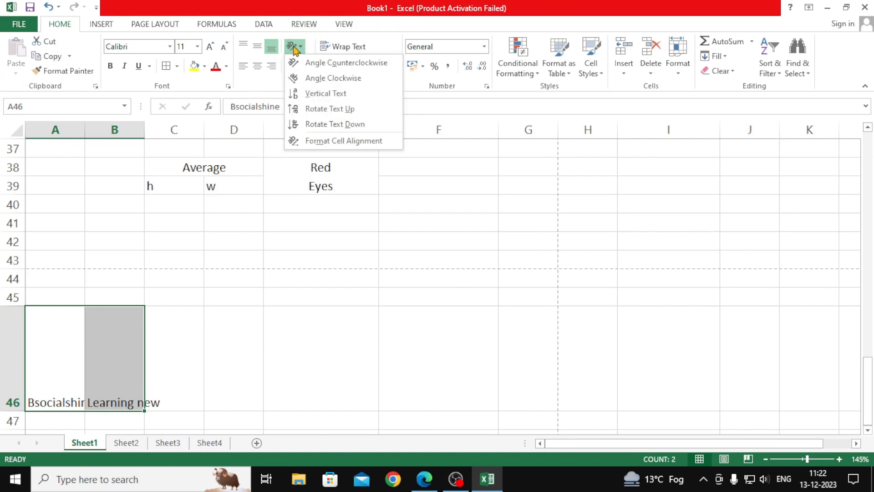
{"action": "left_click", "coordinate": [294, 116]}
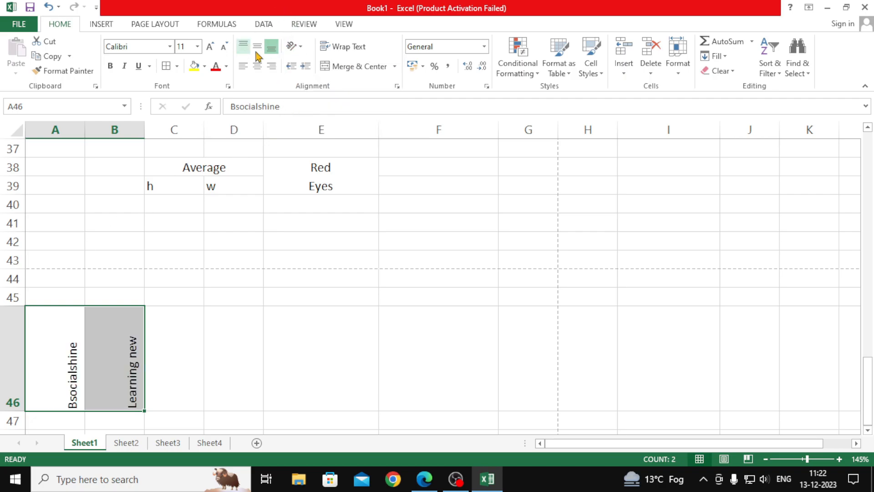
{"action": "left_click", "coordinate": [258, 46]}
{"action": "left_click", "coordinate": [258, 66]}
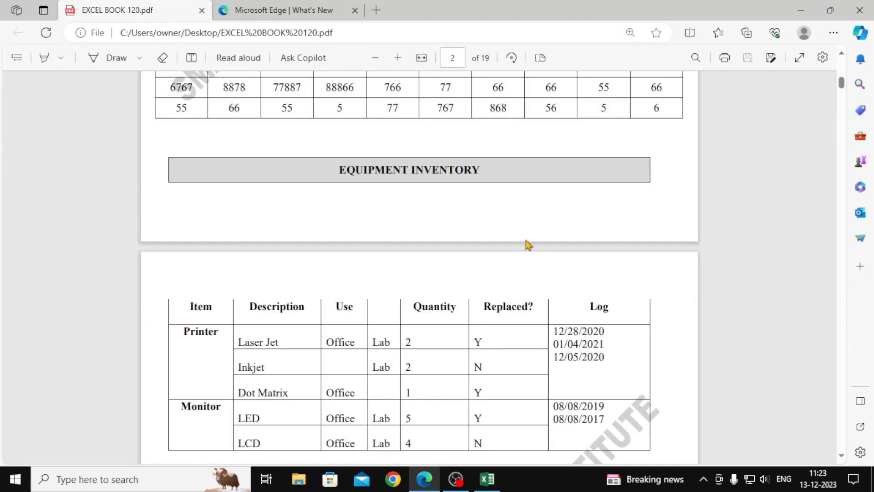
Look through the PDF's inventory, distance and text direction tables up to the Mathematical Formulas page, and return to page 1
{"action": "scroll", "coordinate": [499, 263], "scroll_direction": "down", "scroll_amount": 1}
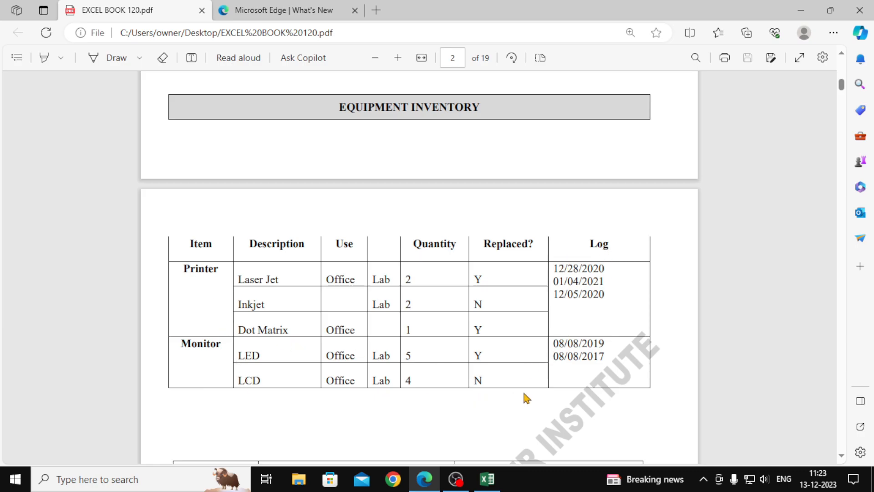
{"action": "scroll", "coordinate": [517, 399], "scroll_direction": "down", "scroll_amount": 3}
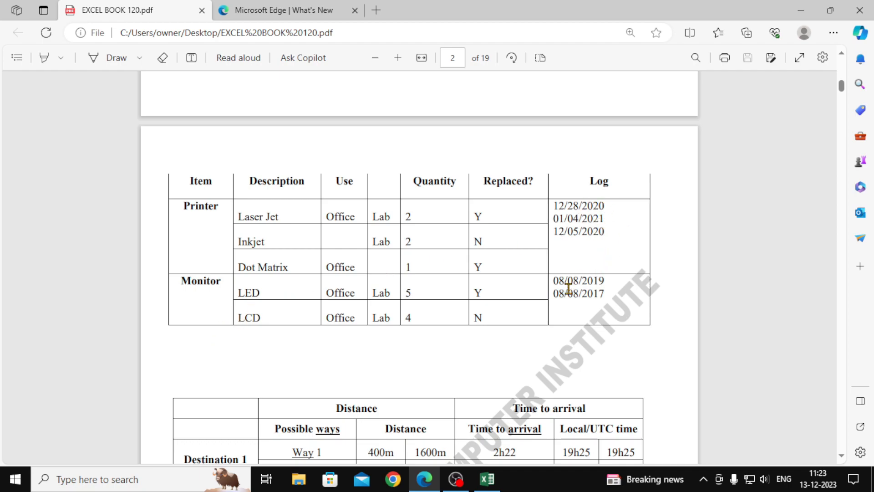
{"action": "scroll", "coordinate": [624, 330], "scroll_direction": "down", "scroll_amount": 7}
{"action": "scroll", "coordinate": [623, 330], "scroll_direction": "up", "scroll_amount": 1}
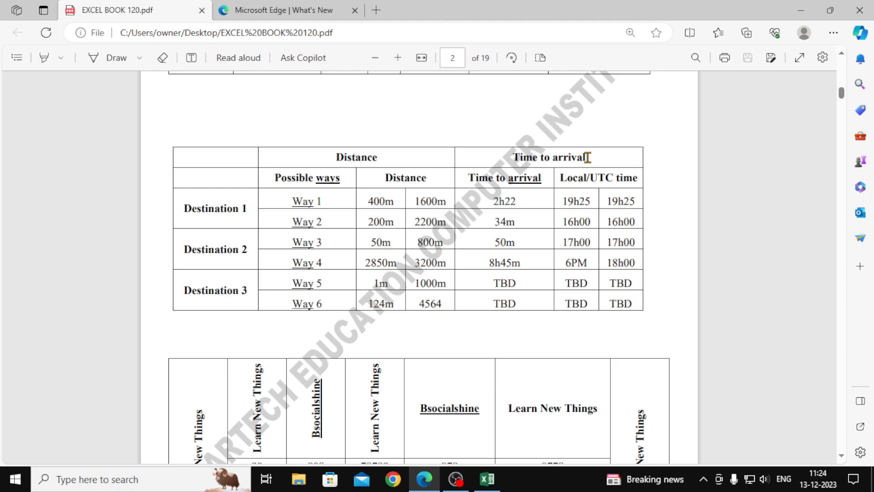
{"action": "scroll", "coordinate": [568, 253], "scroll_direction": "down", "scroll_amount": 3}
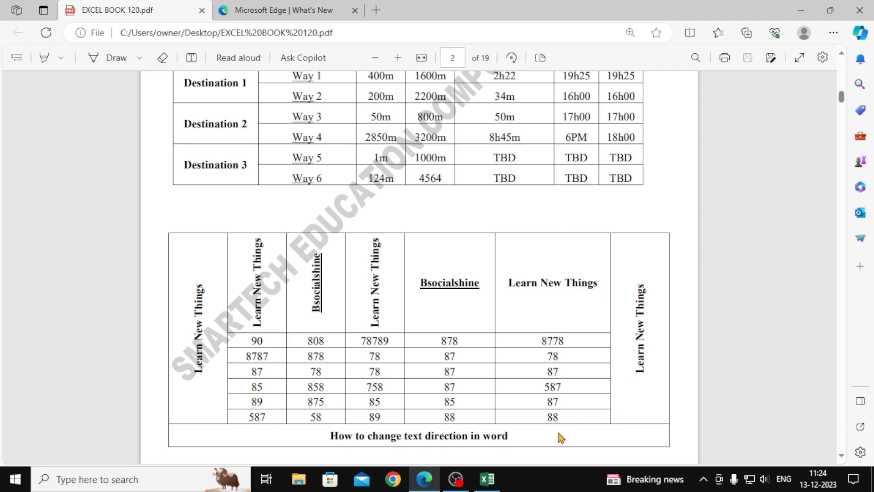
{"action": "scroll", "coordinate": [558, 435], "scroll_direction": "down", "scroll_amount": 7}
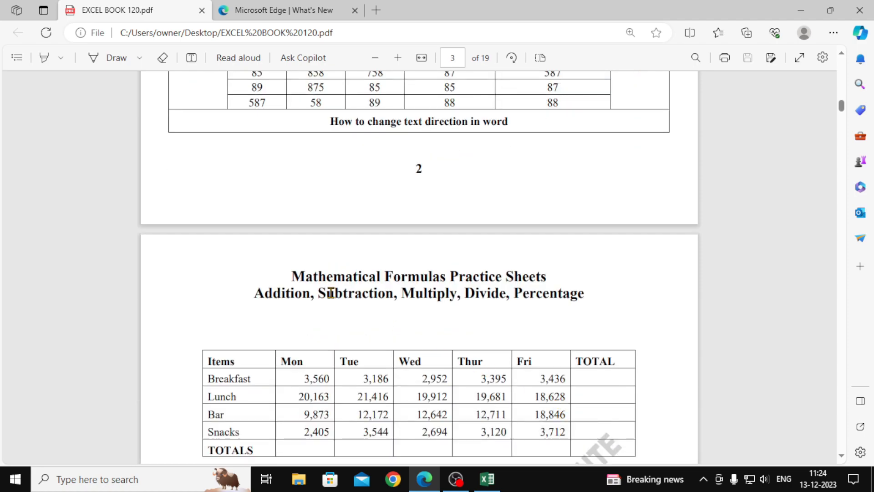
{"action": "scroll", "coordinate": [459, 271], "scroll_direction": "up", "scroll_amount": 3}
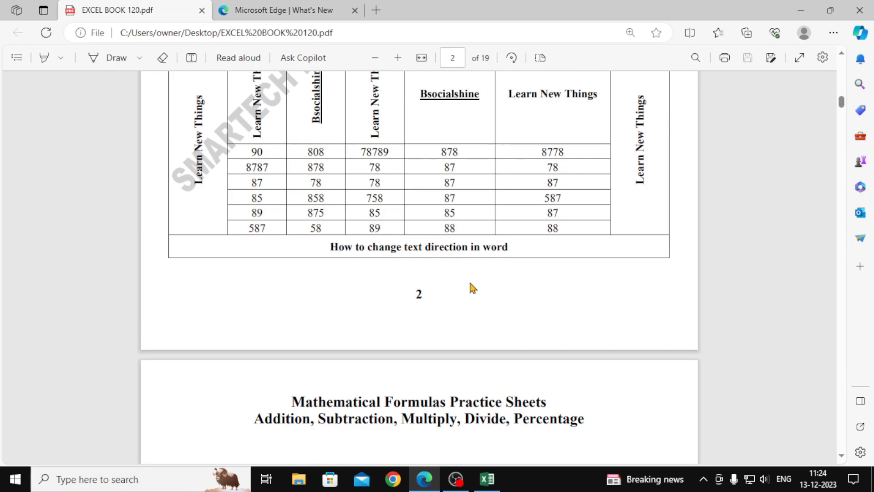
{"action": "scroll", "coordinate": [472, 288], "scroll_direction": "up", "scroll_amount": 1}
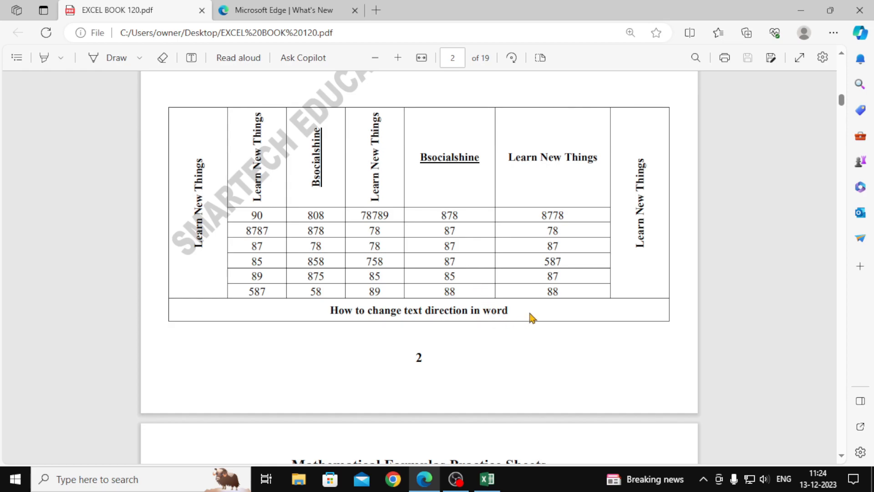
{"action": "scroll", "coordinate": [460, 249], "scroll_direction": "up", "scroll_amount": 5}
{"action": "scroll", "coordinate": [461, 252], "scroll_direction": "up", "scroll_amount": 8}
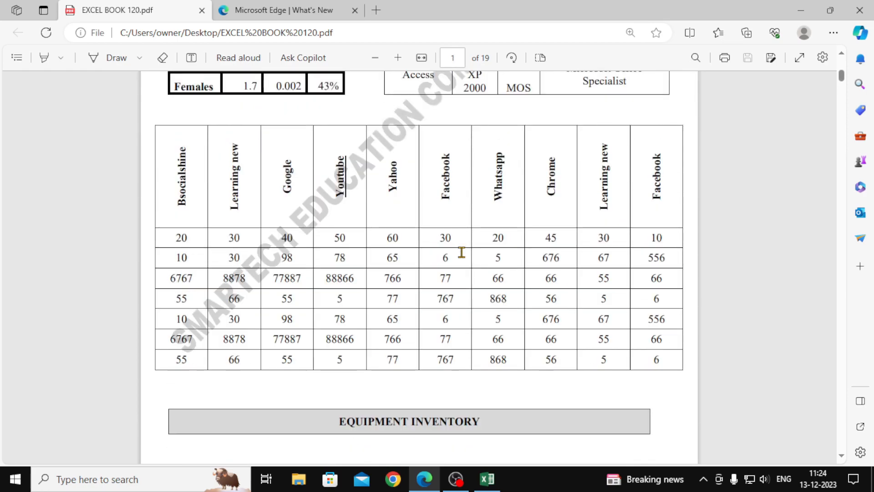
Review the tables at the start of the PDF's first page and return to Sheet1 in Excel
{"action": "left_click", "coordinate": [487, 478]}
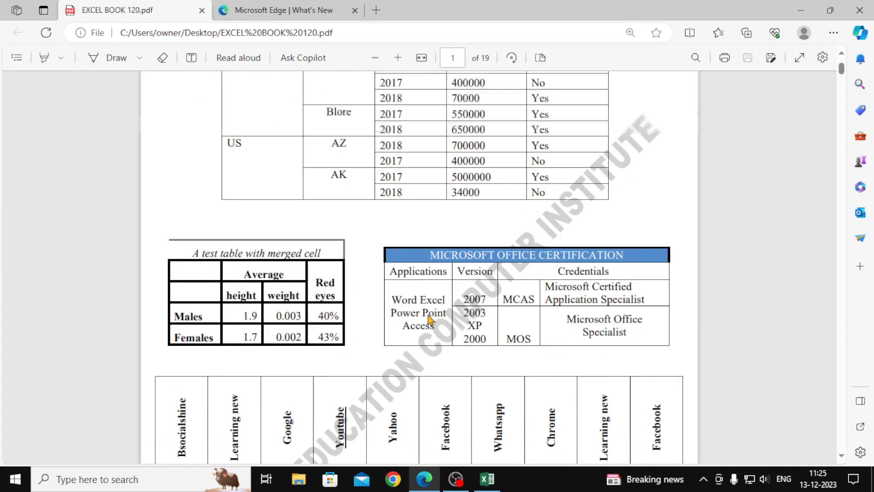
{"action": "scroll", "coordinate": [428, 313], "scroll_direction": "up", "scroll_amount": 3}
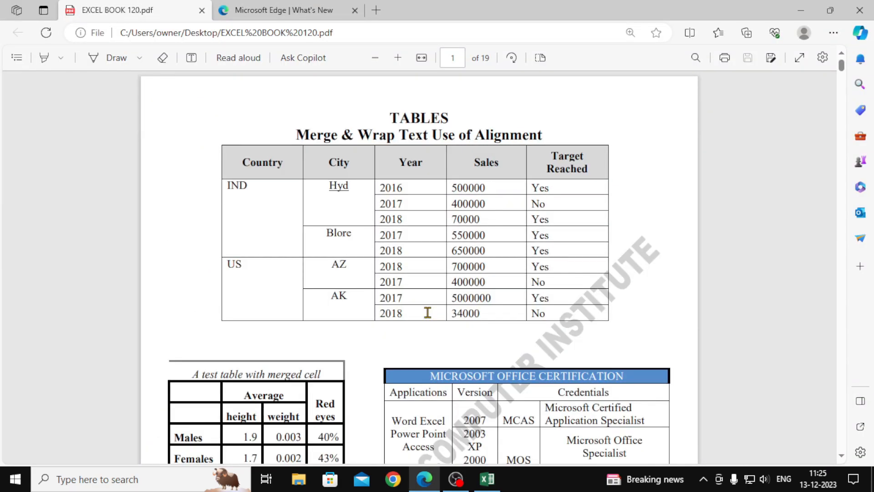
{"action": "left_click", "coordinate": [487, 479]}
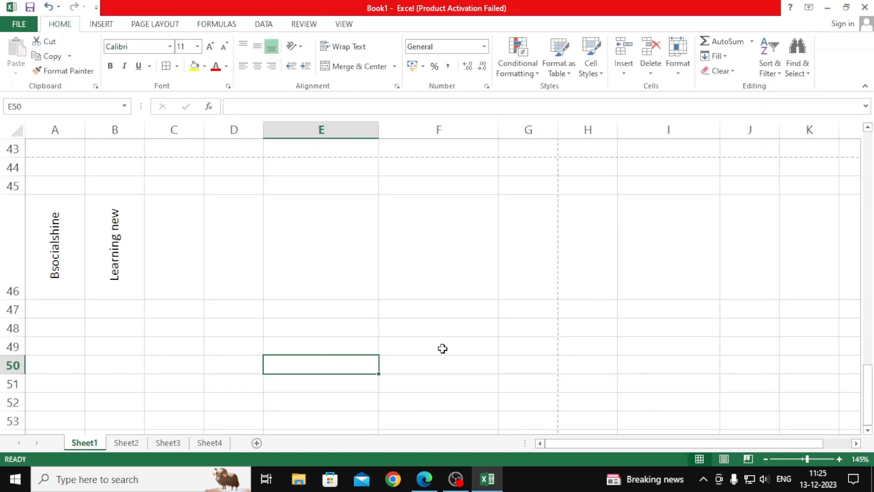